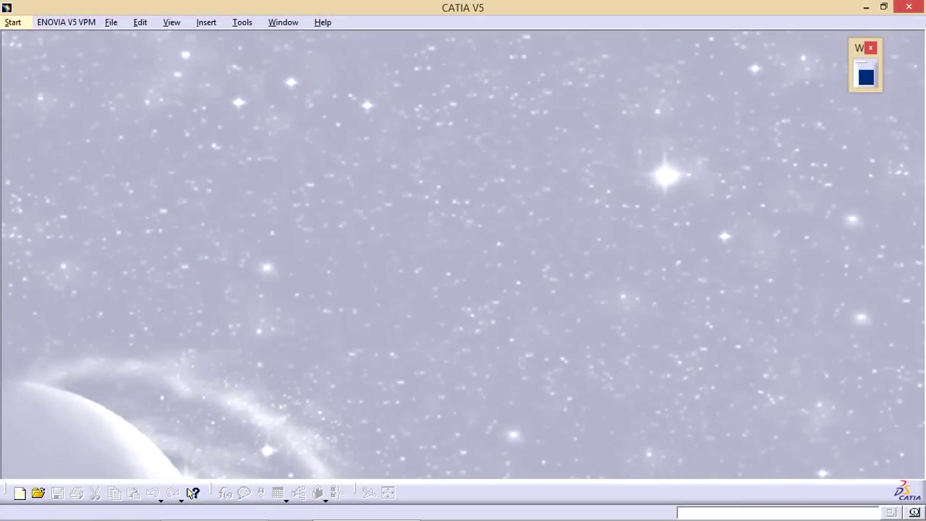
# - Create a new Part Design part with the default name Part1
pyautogui.click(13, 22)
pyautogui.moveTo(52, 55)
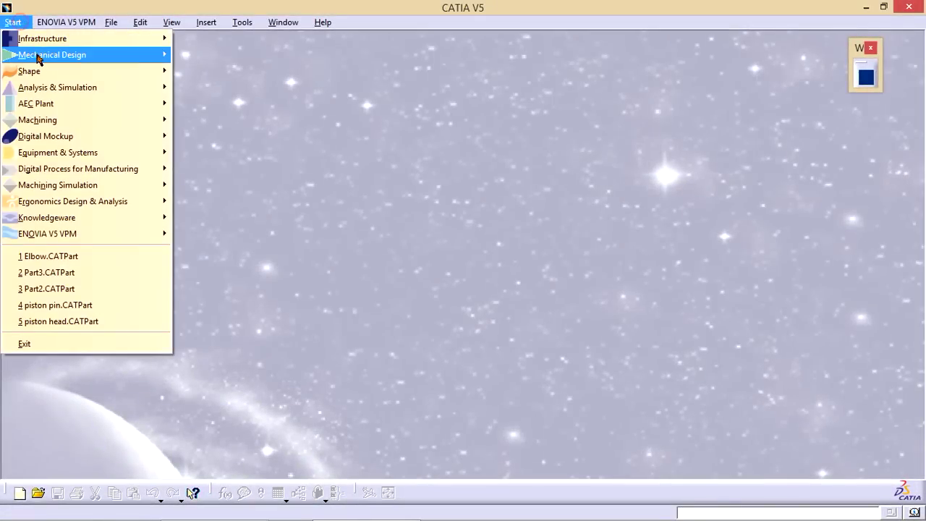
pyautogui.click(209, 55)
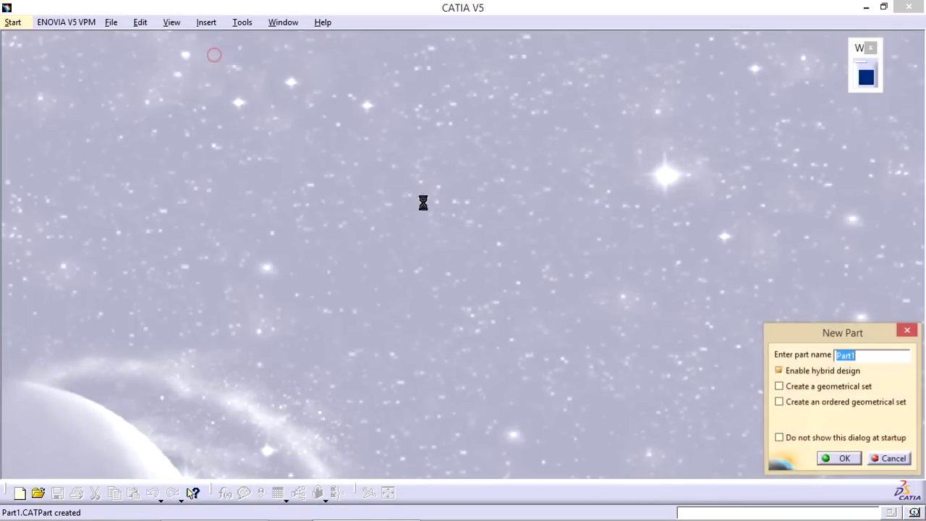
pyautogui.click(845, 459)
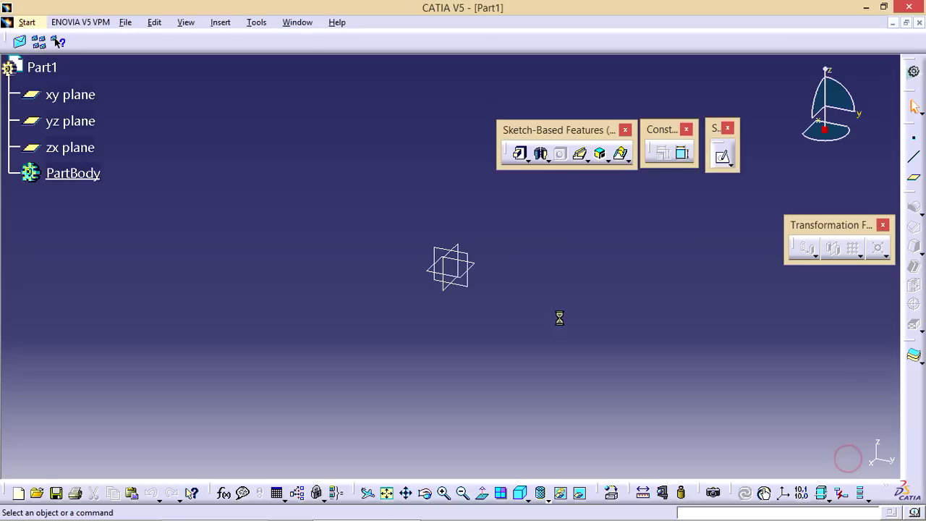
# - Start a sketch on the xy plane
pyautogui.moveTo(559, 316); pyautogui.dragTo(562, 345, button='middle')
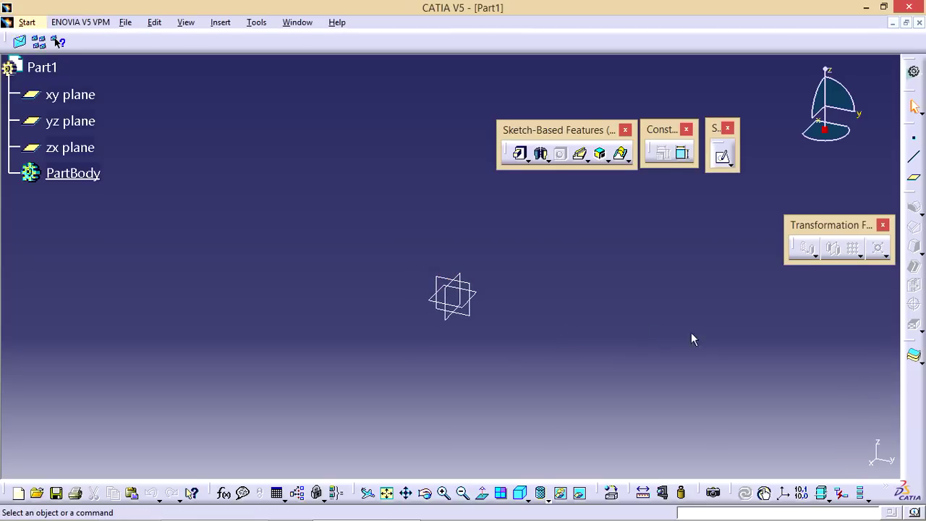
pyautogui.click(474, 295)
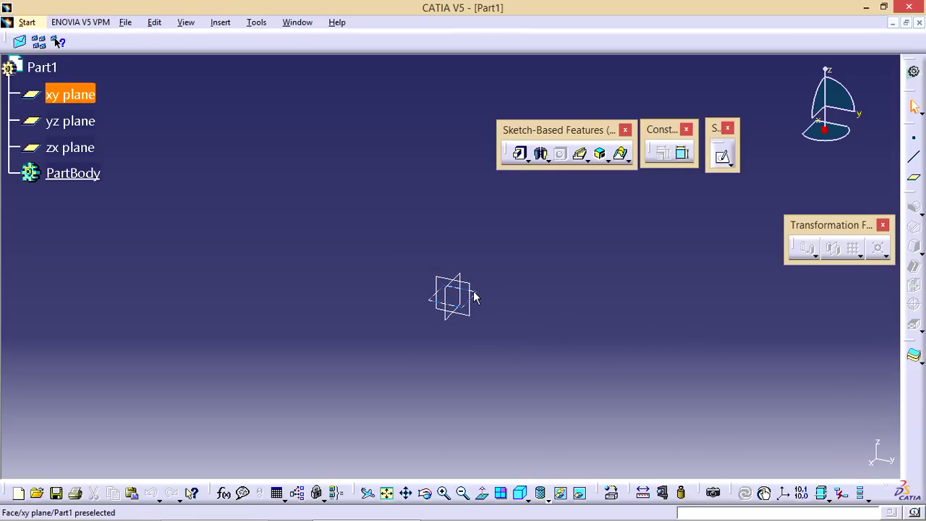
pyautogui.click(721, 156)
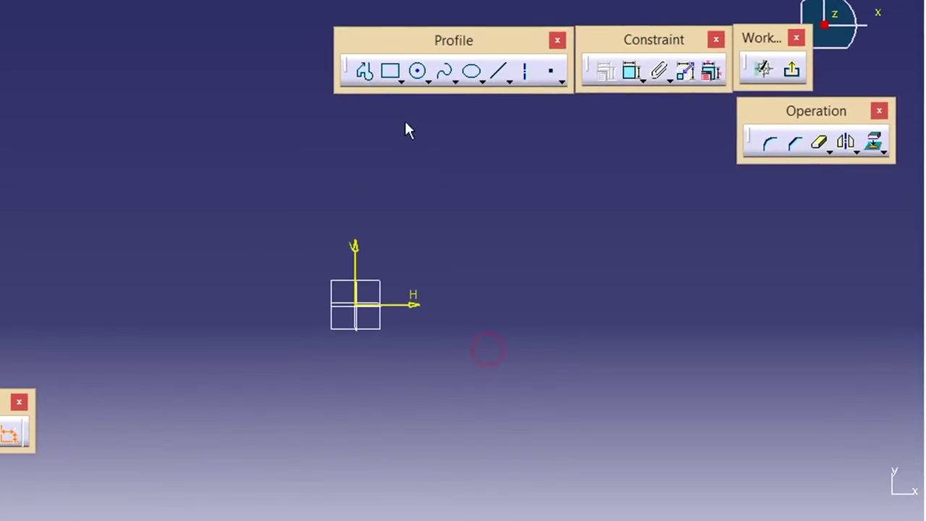
# - Draw a closed six-segment stepped L-shaped profile that starts and ends on the horizontal axis
pyautogui.click(365, 72)
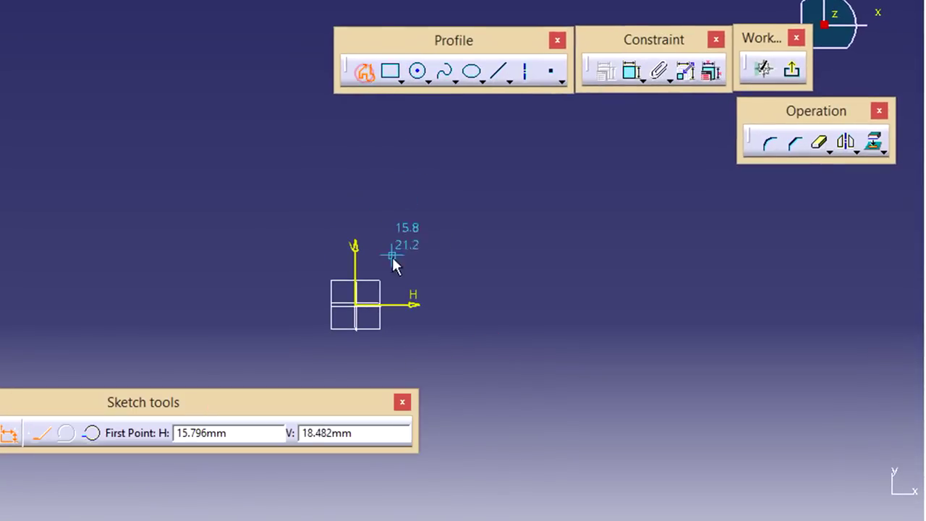
pyautogui.click(395, 302)
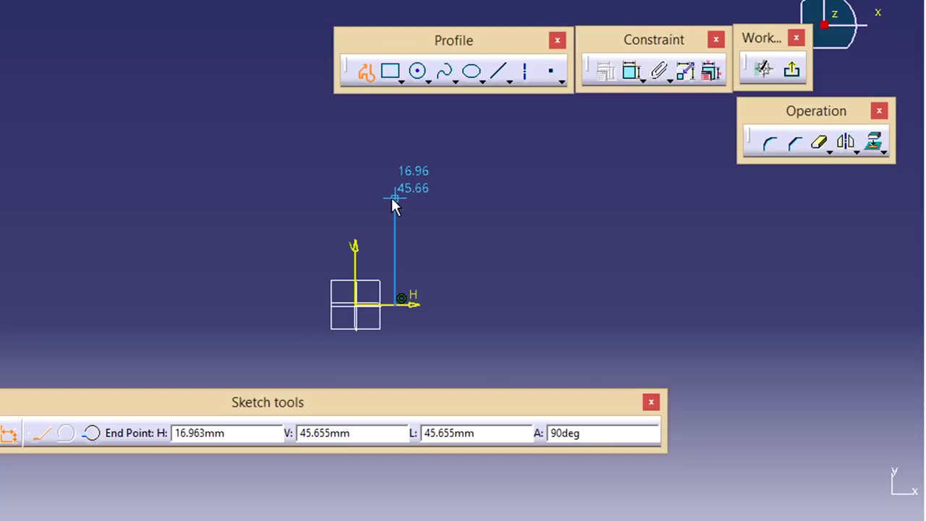
pyautogui.click(392, 198)
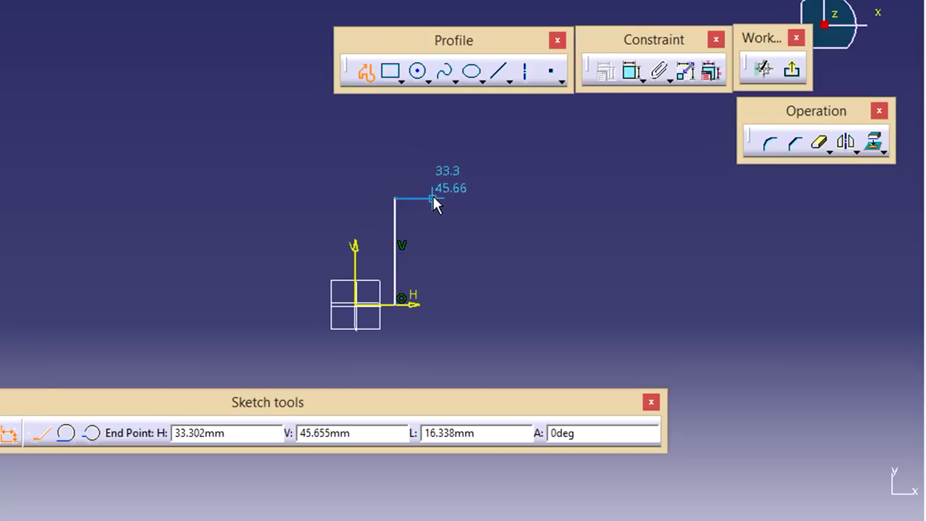
pyautogui.click(427, 198)
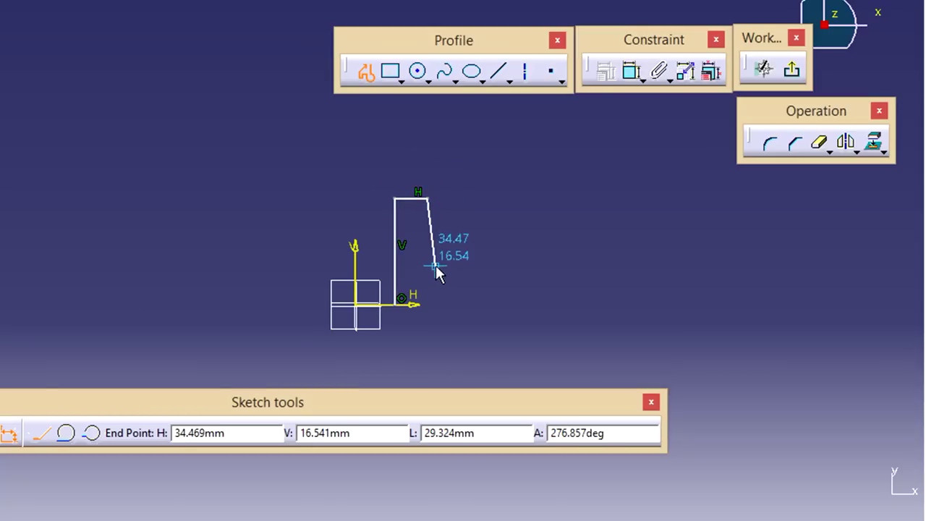
pyautogui.click(428, 273)
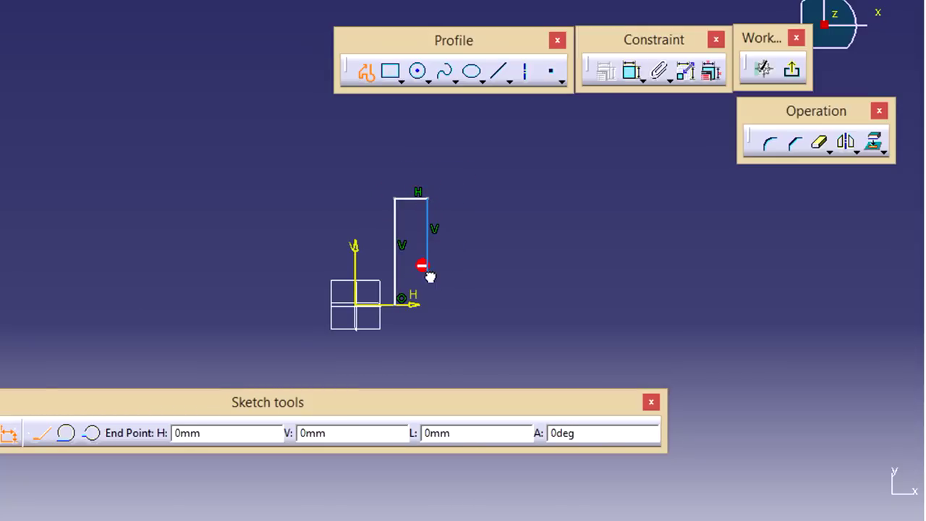
pyautogui.click(482, 273)
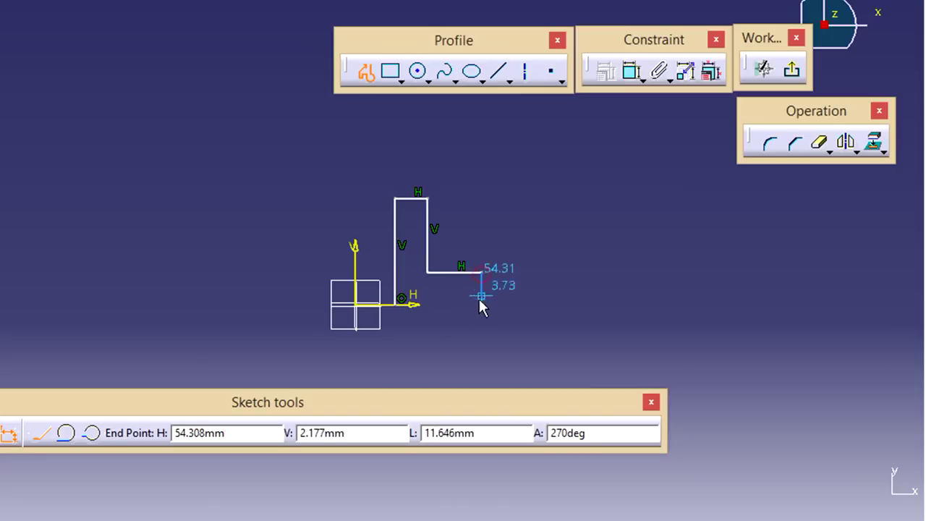
pyautogui.click(481, 303)
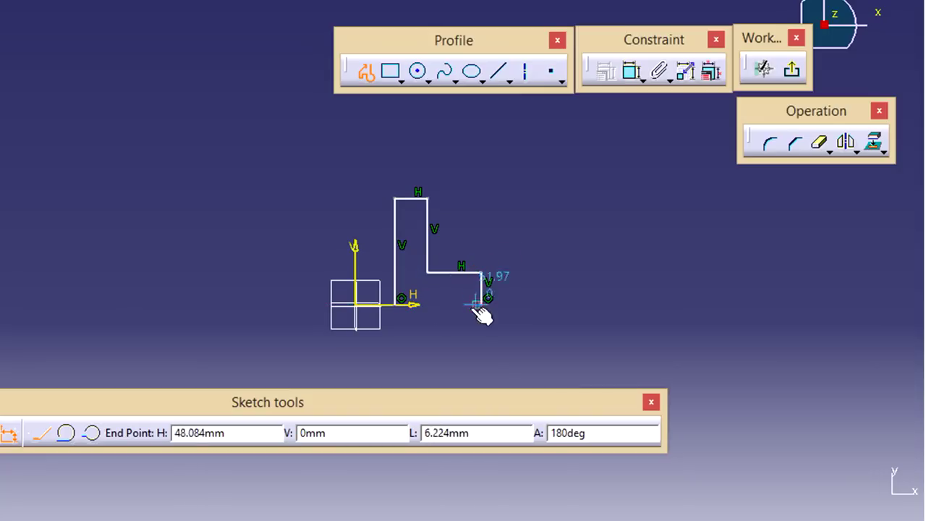
pyautogui.click(403, 304)
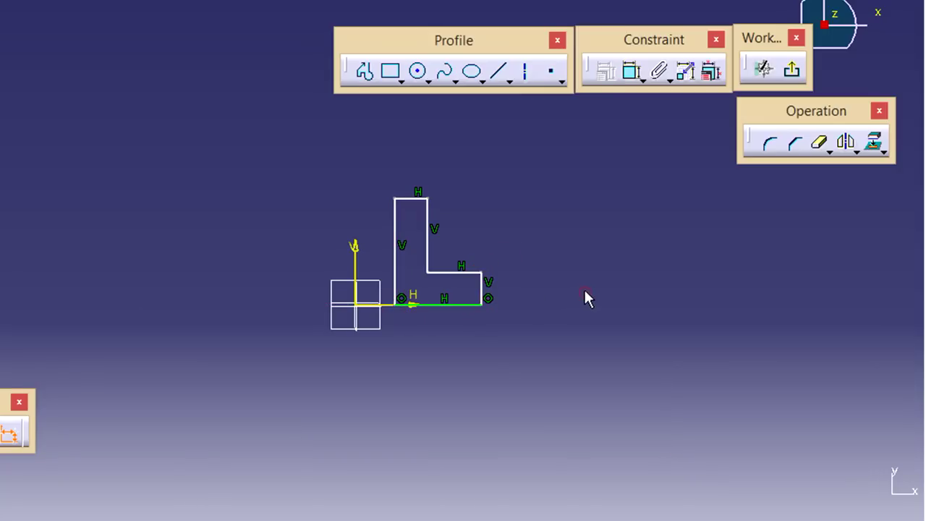
# - Dimension the profile's overall base width to 40 from the vertical axis
pyautogui.click(633, 77)
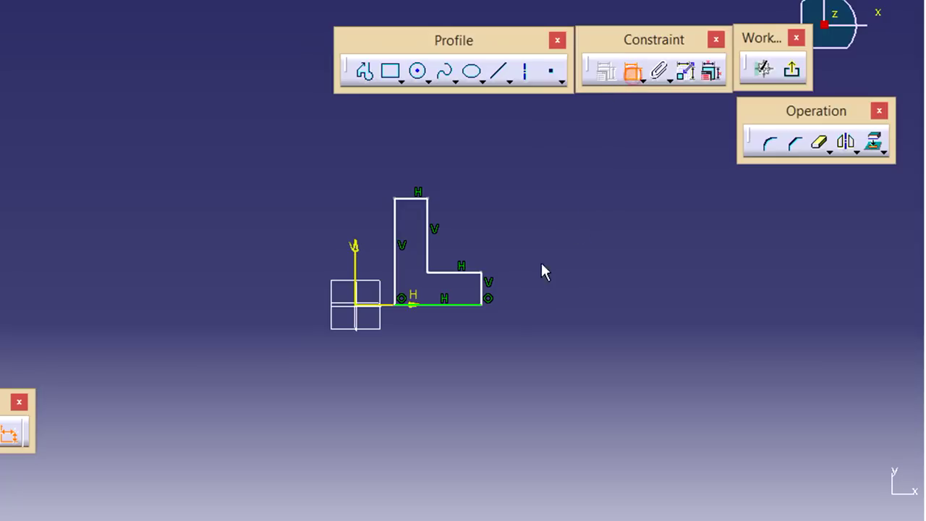
pyautogui.click(486, 298)
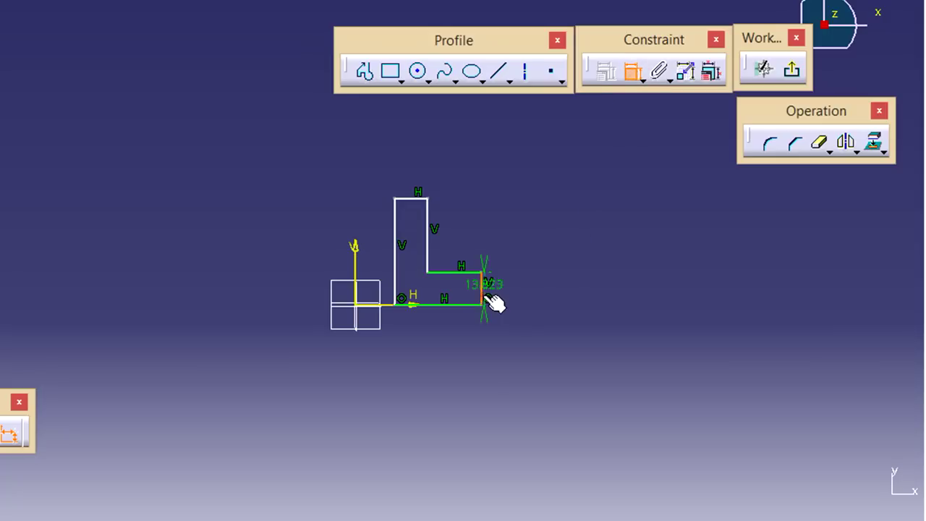
pyautogui.click(355, 265)
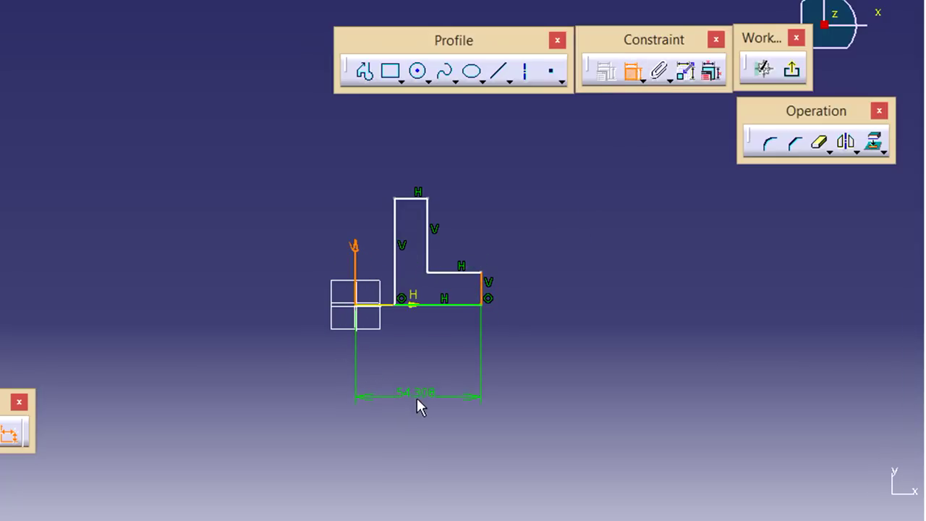
pyautogui.click(417, 399)
pyautogui.doubleClick(420, 399)
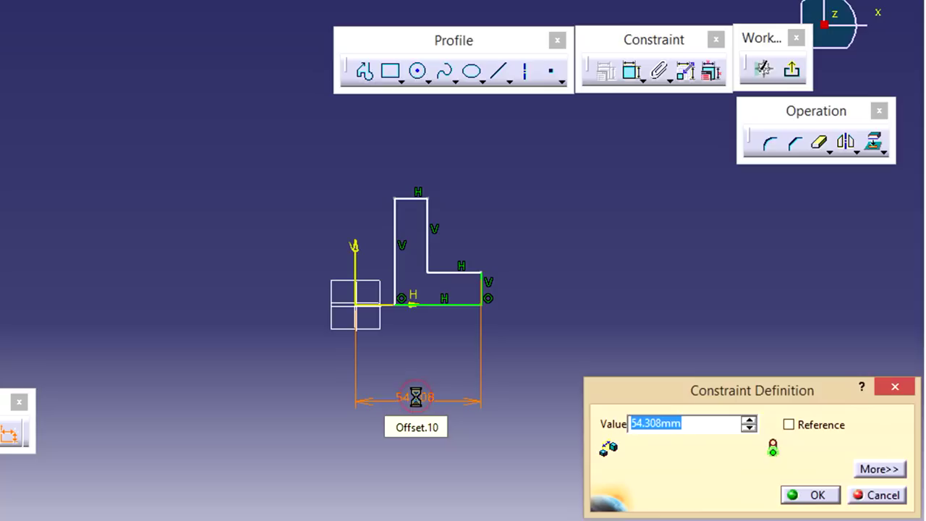
pyautogui.write('40')
pyautogui.press('Return')
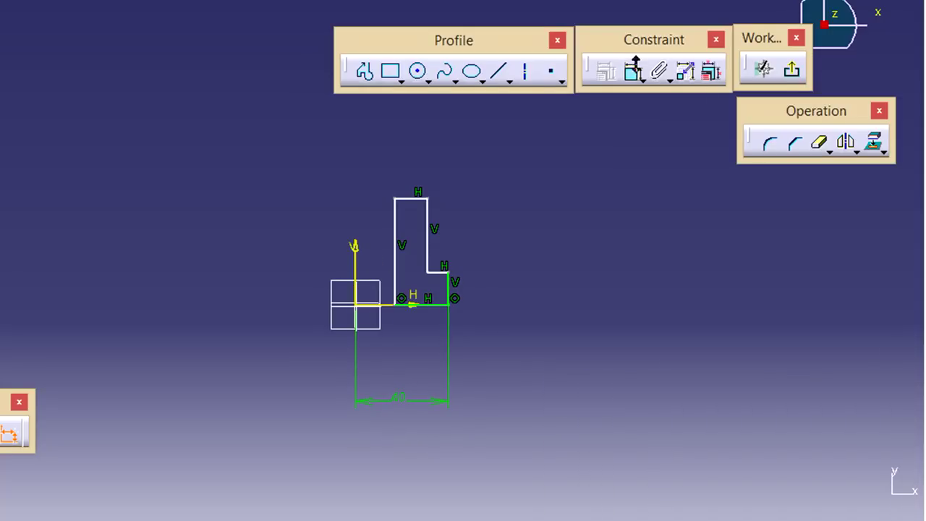
# - Set the profile's offset from the vertical axis to 14 and its top edge width to 8
pyautogui.click(631, 75)
pyautogui.click(355, 247)
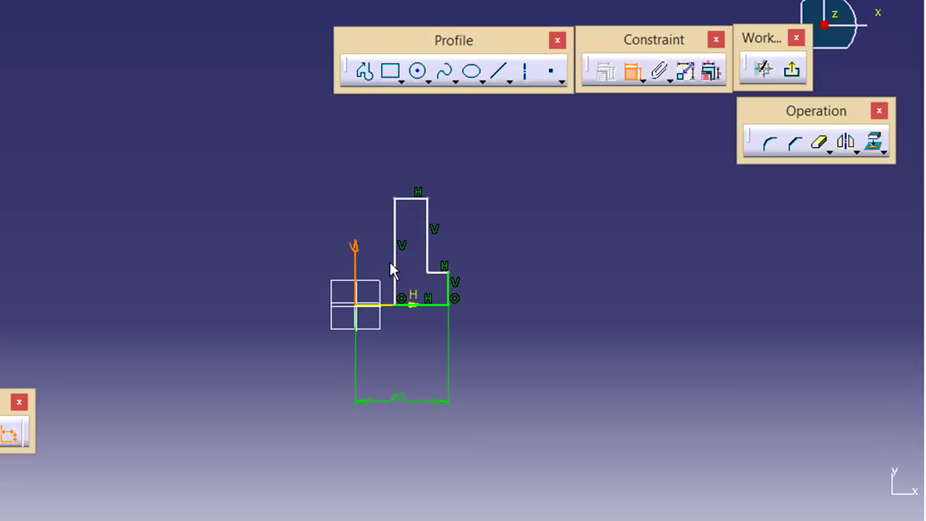
pyautogui.click(394, 269)
pyautogui.click(381, 348)
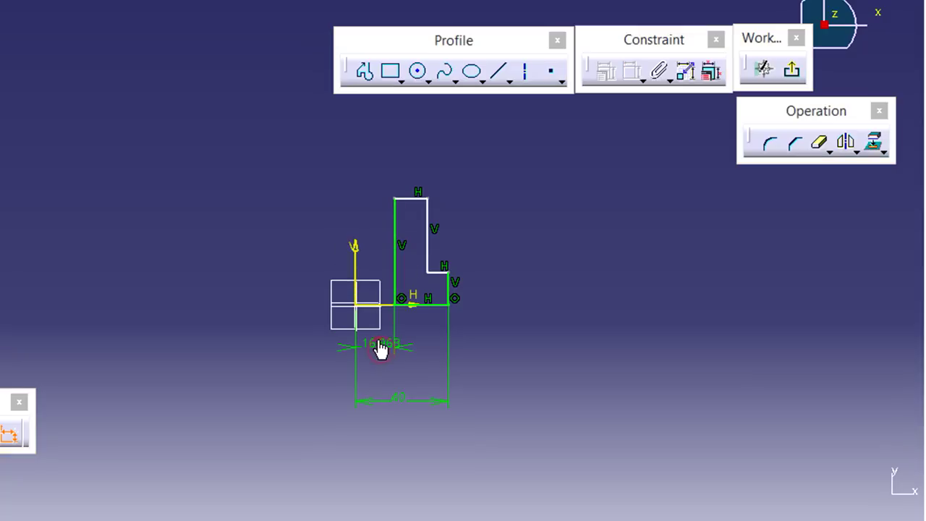
pyautogui.doubleClick(381, 349)
pyautogui.write('14')
pyautogui.press('Return')
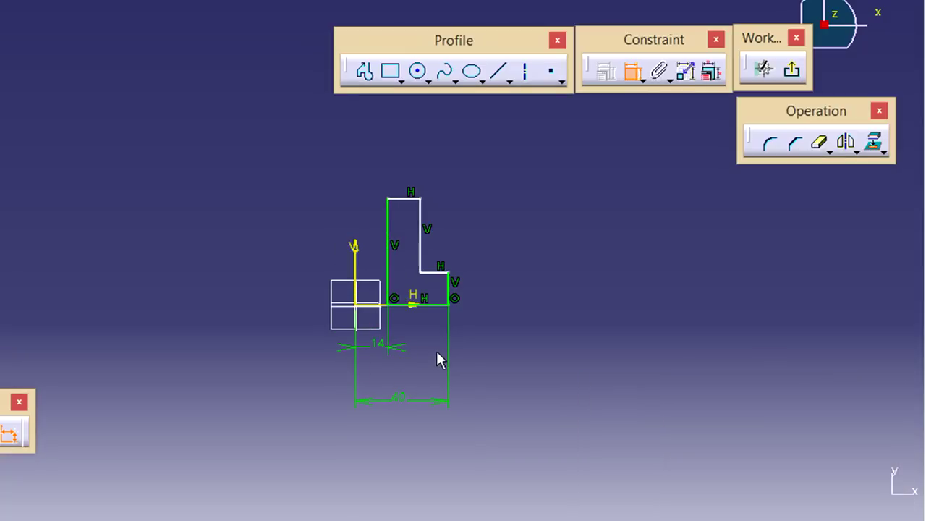
pyautogui.click(403, 199)
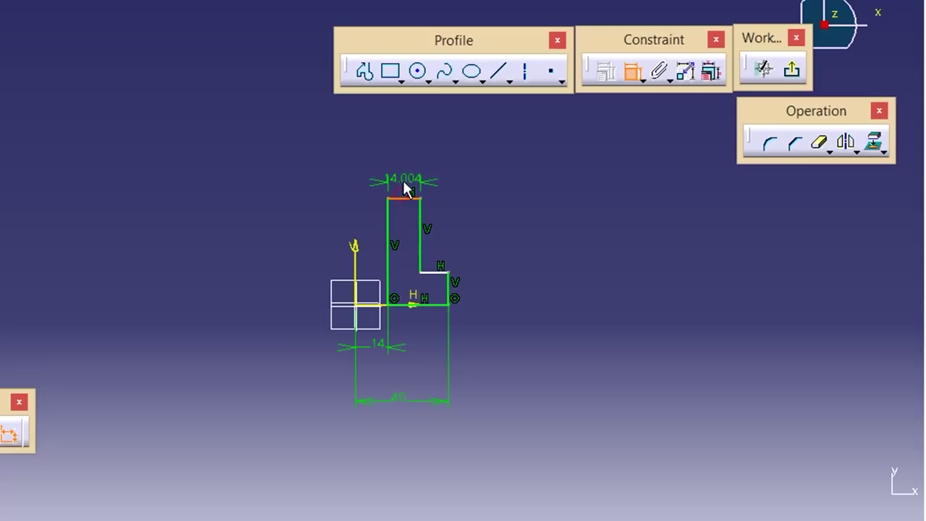
pyautogui.doubleClick(409, 166)
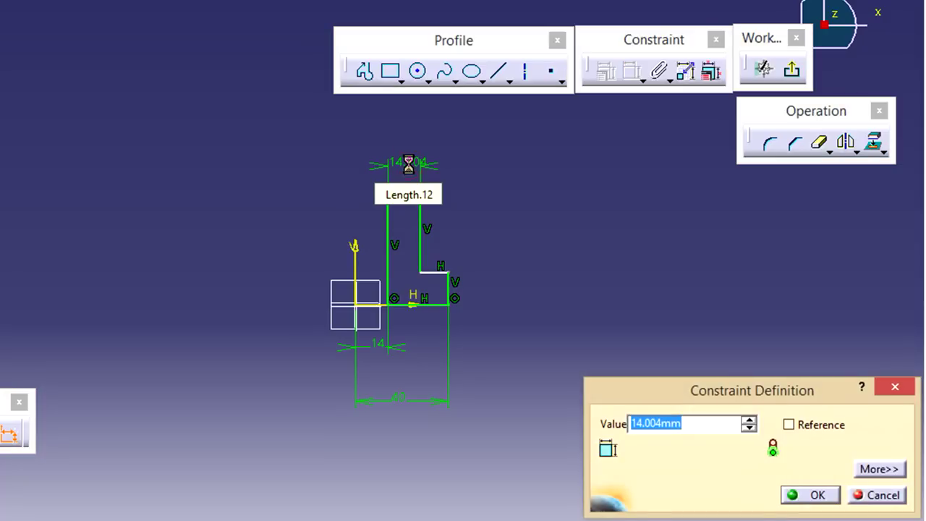
pyautogui.write('8')
pyautogui.press('Return')
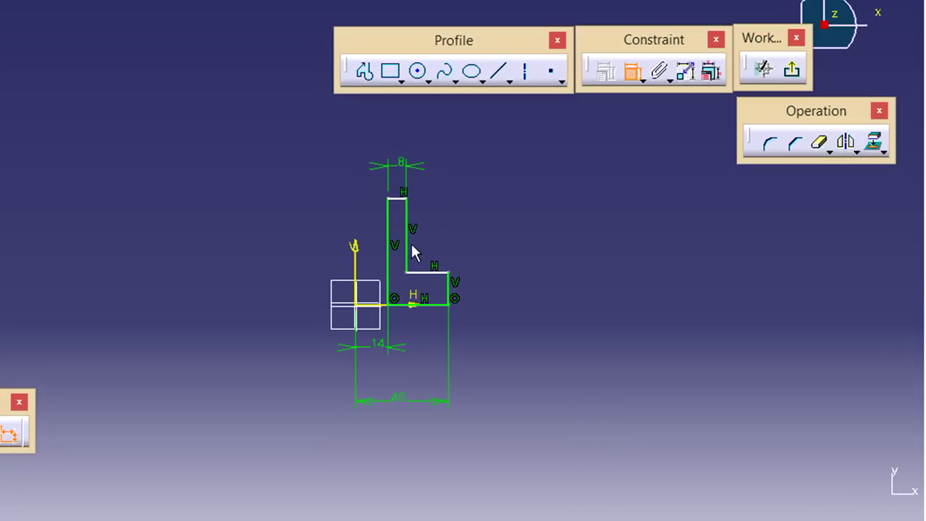
# - Dimension the inner step height to 33 and the overall height to 40
pyautogui.doubleClick(433, 238)
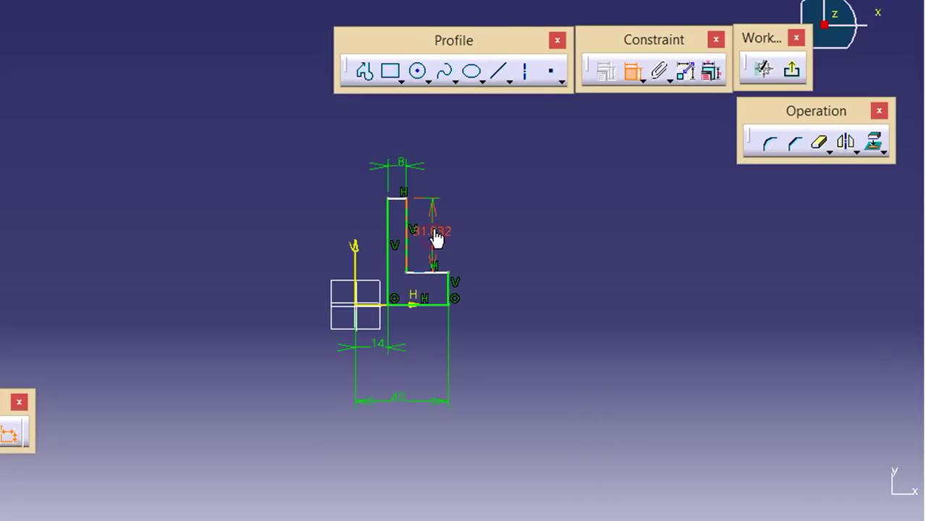
pyautogui.write('33')
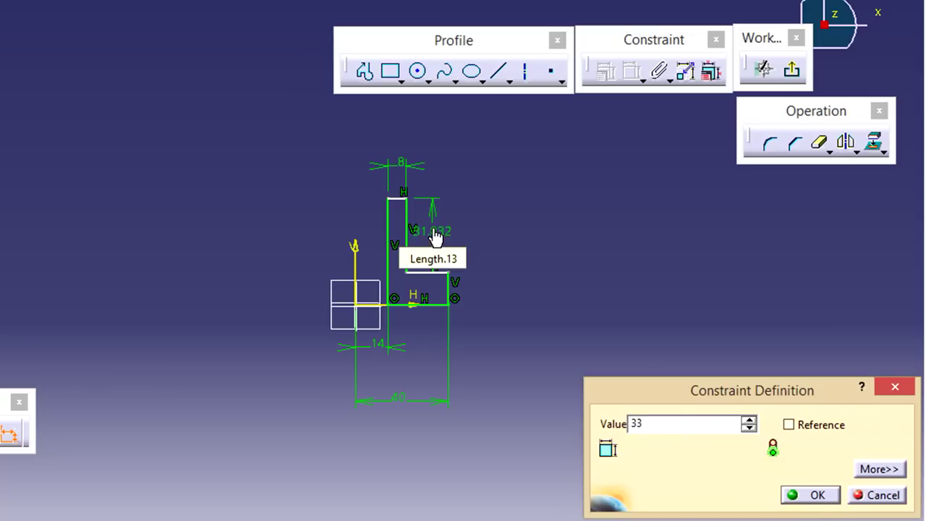
pyautogui.press('Return')
pyautogui.click(388, 246)
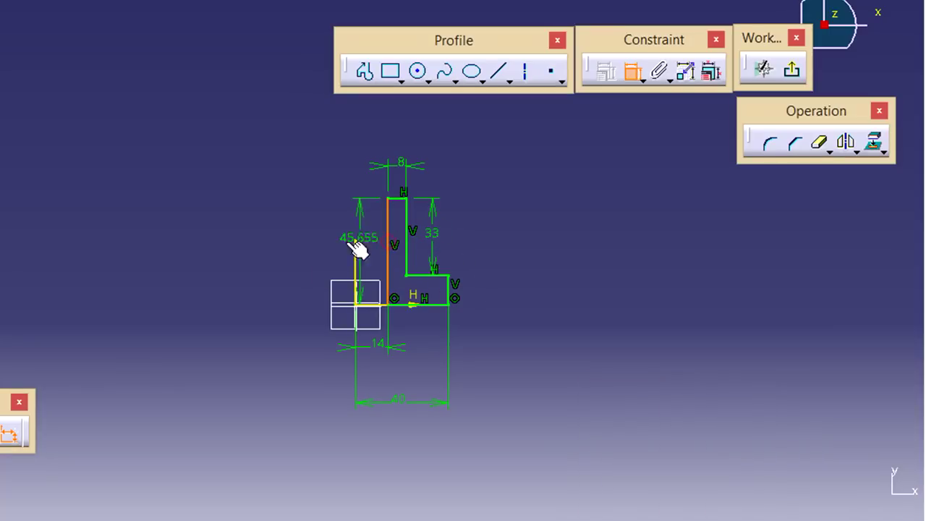
pyautogui.doubleClick(285, 269)
pyautogui.write('4')
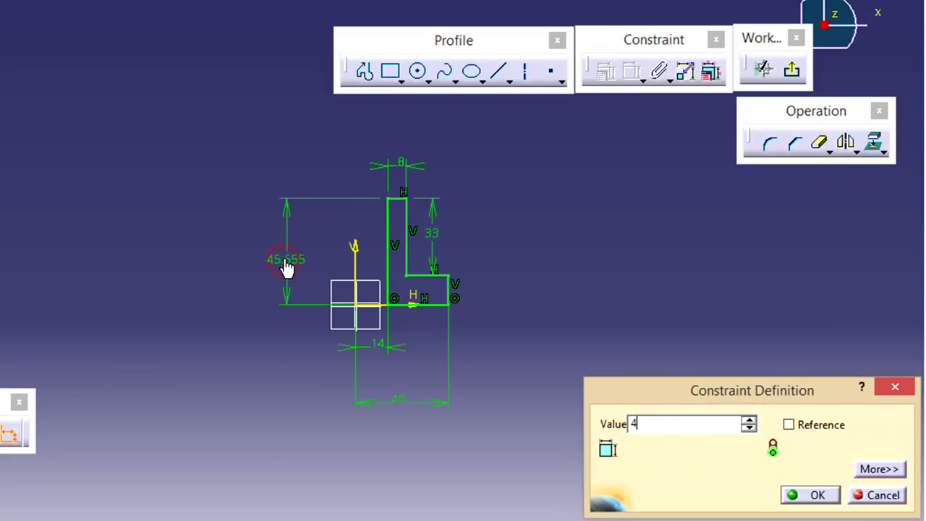
pyautogui.write('0')
pyautogui.press('Return')
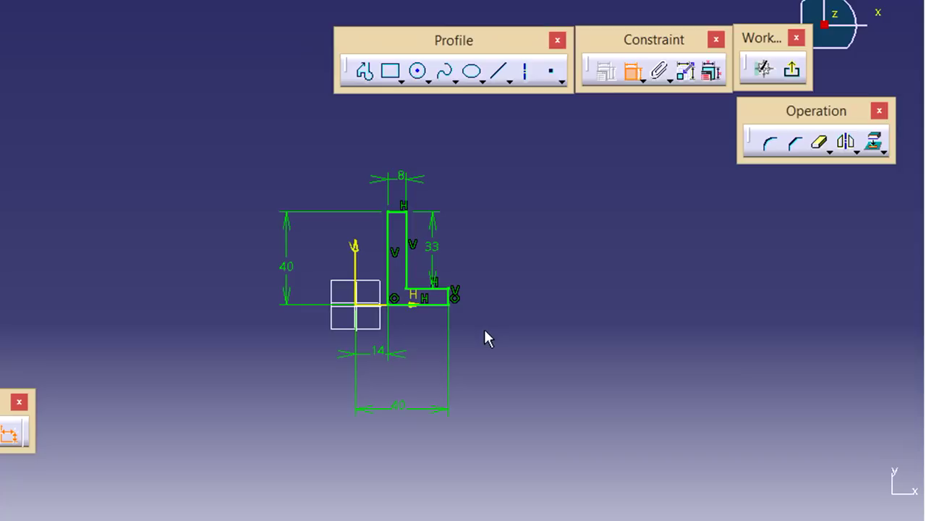
# - Round the profile's inner step corner with a radius 4 fillet
pyautogui.click(776, 143)
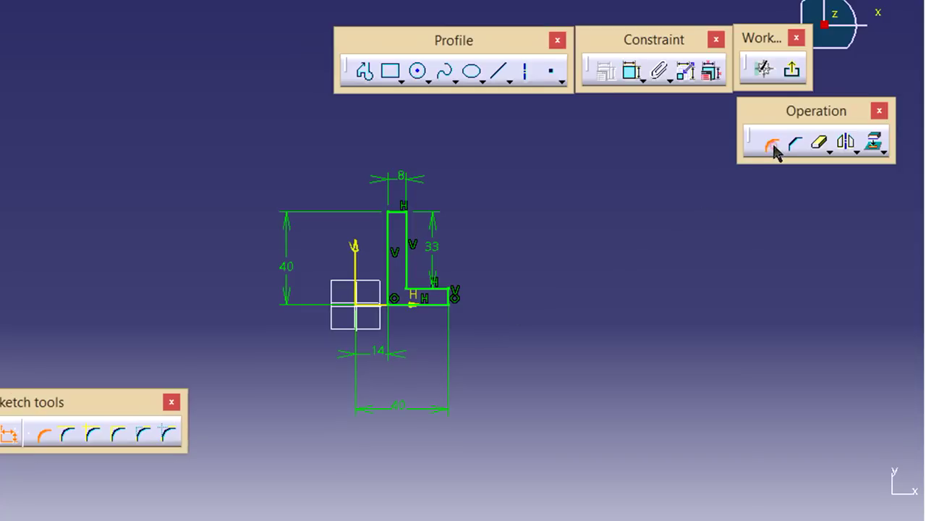
pyautogui.scroll(2, 411, 313)
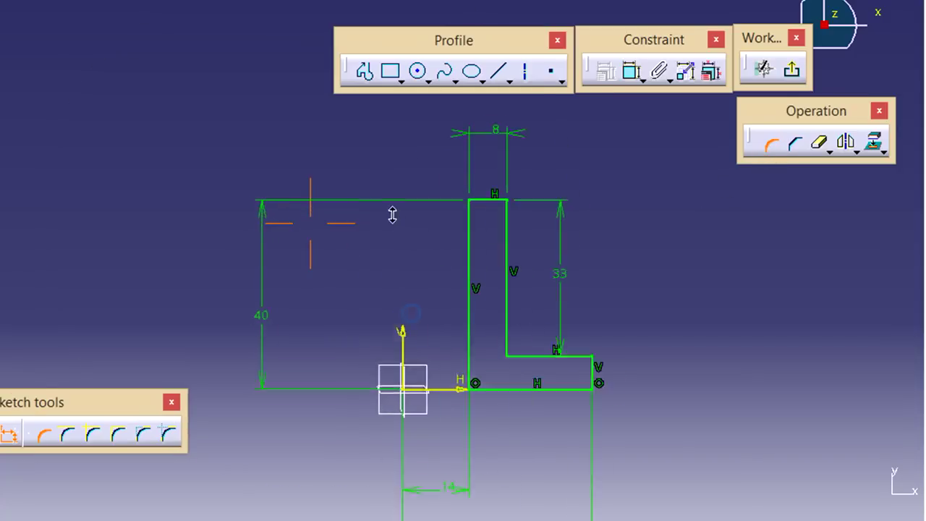
pyautogui.scroll(2, 498, 363)
pyautogui.moveTo(498, 364); pyautogui.dragTo(382, 244, button='middle')
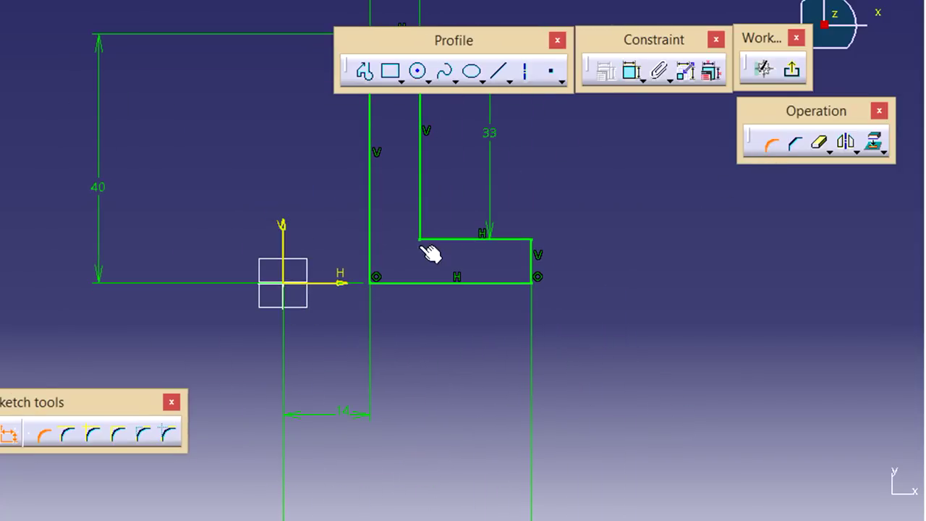
pyautogui.click(431, 240)
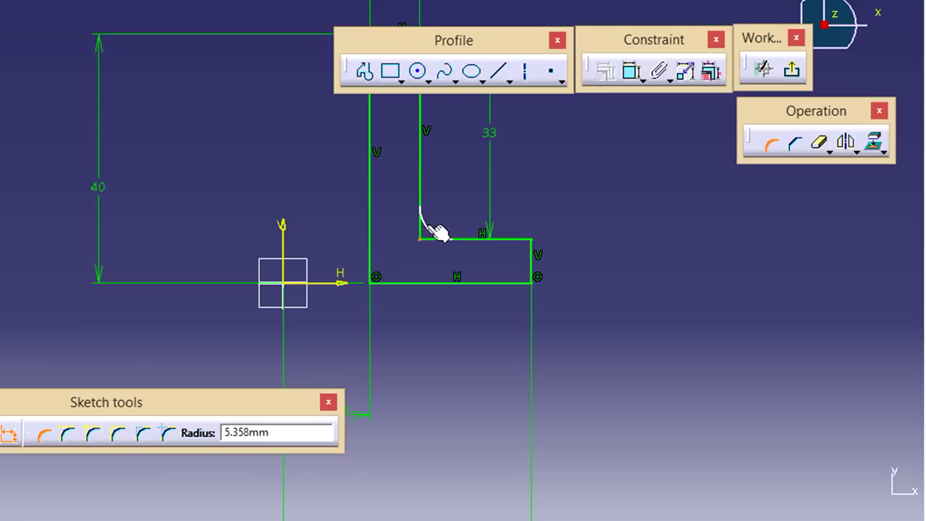
pyautogui.click(438, 233)
pyautogui.click(398, 279)
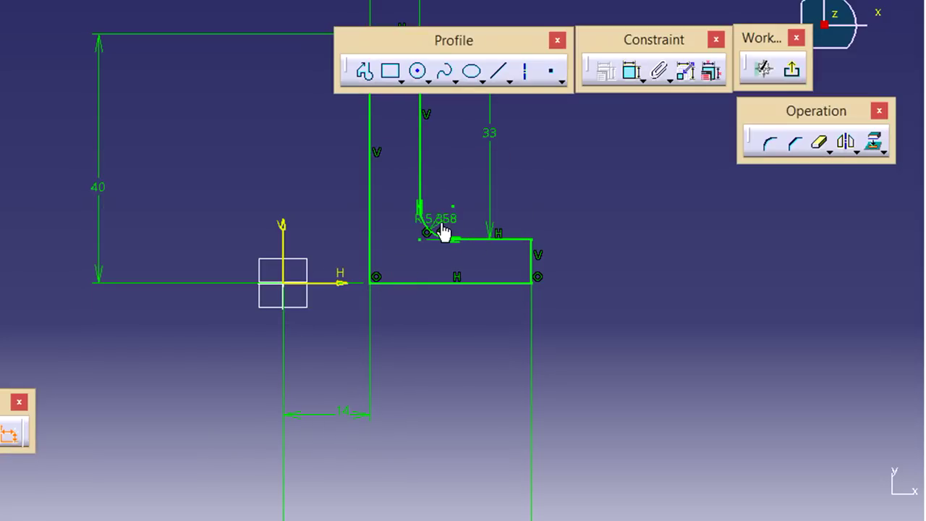
pyautogui.doubleClick(441, 230)
pyautogui.write('4')
pyautogui.press('Return')
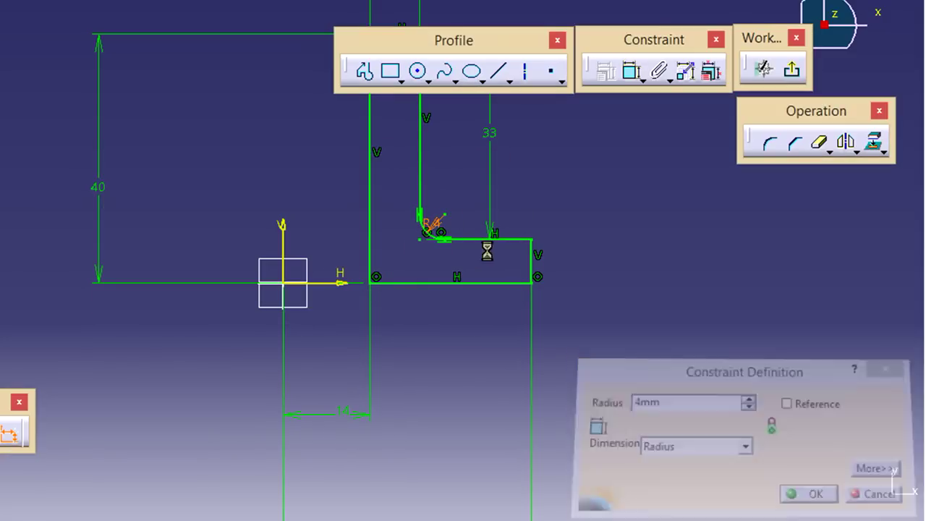
# - Round the step's outer corner with a radius 2 fillet
pyautogui.click(532, 239)
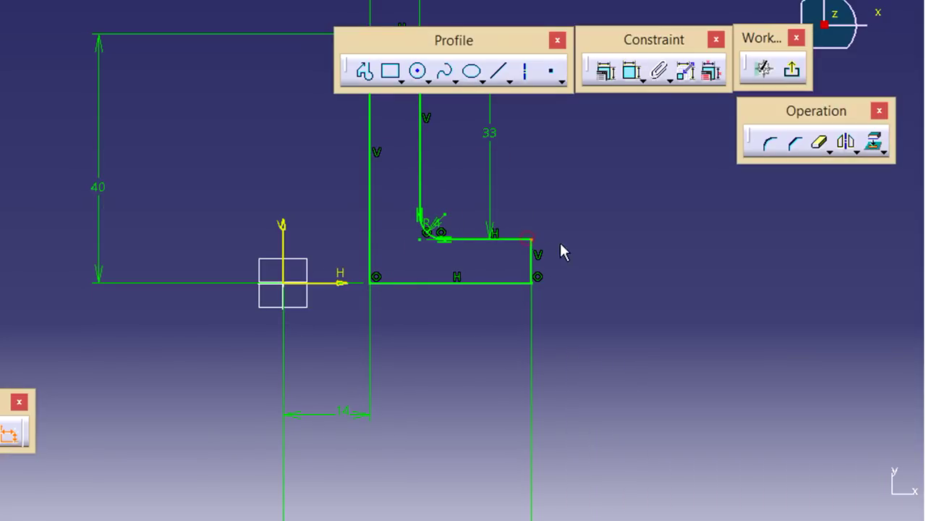
pyautogui.click(766, 153)
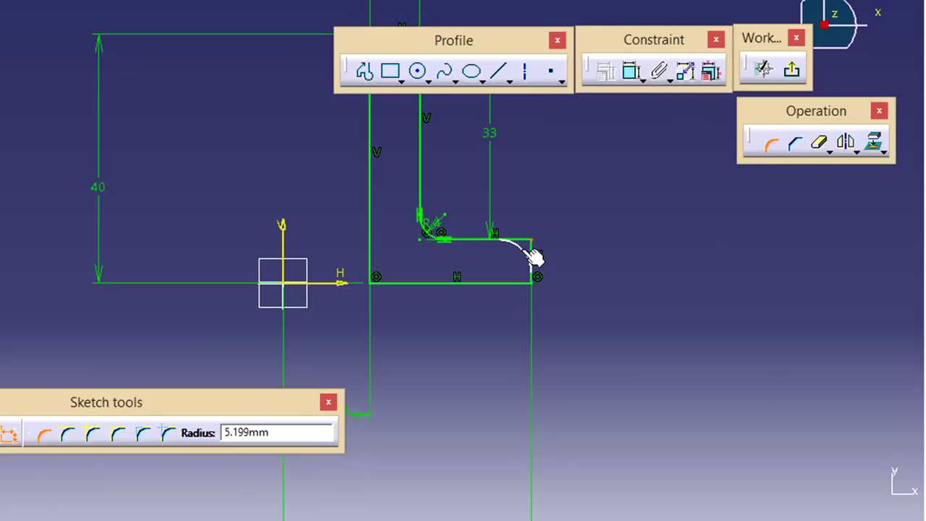
pyautogui.click(529, 250)
pyautogui.click(518, 251)
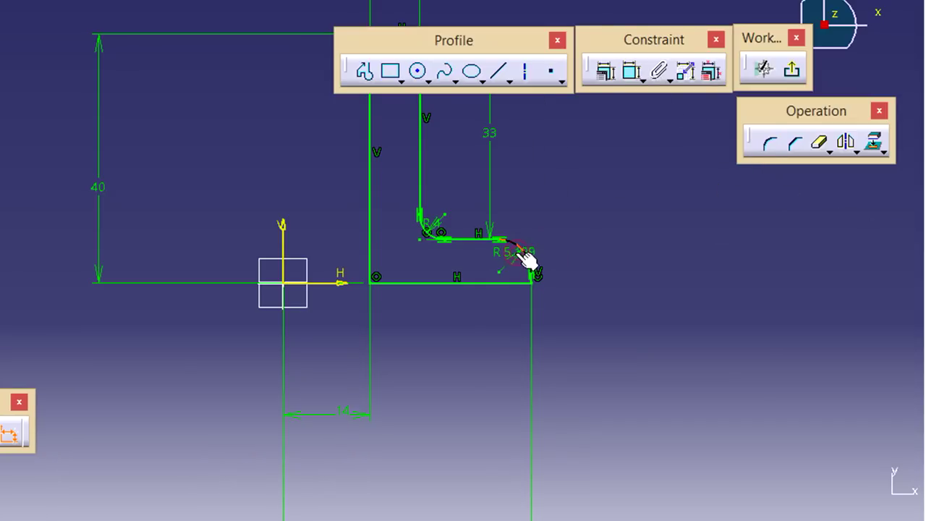
pyautogui.doubleClick(527, 255)
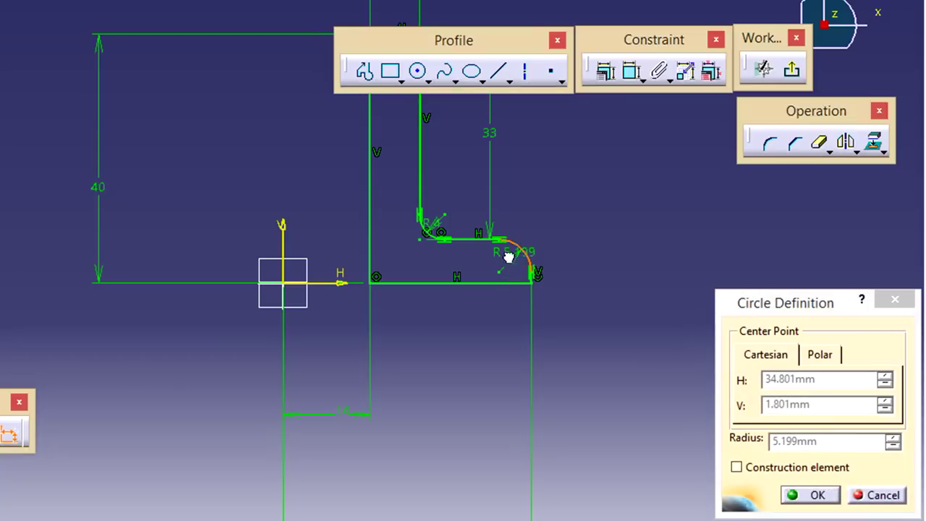
pyautogui.doubleClick(508, 255)
pyautogui.write('2')
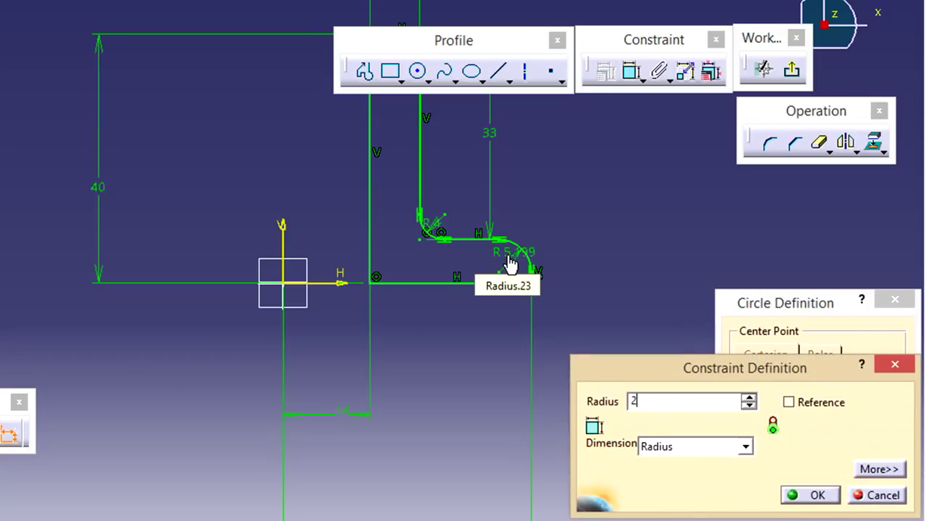
pyautogui.press('Return')
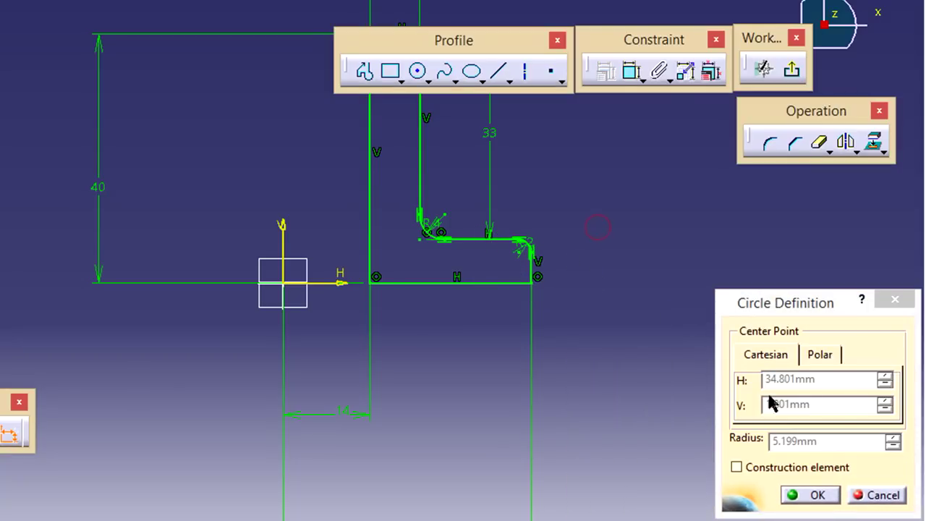
pyautogui.click(818, 496)
pyautogui.moveTo(570, 262)
pyautogui.mouseDown(button='middle')
pyautogui.moveTo(571, 311)
pyautogui.moveTo(498, 271)
pyautogui.moveTo(618, 359)
pyautogui.mouseUp(button='middle')
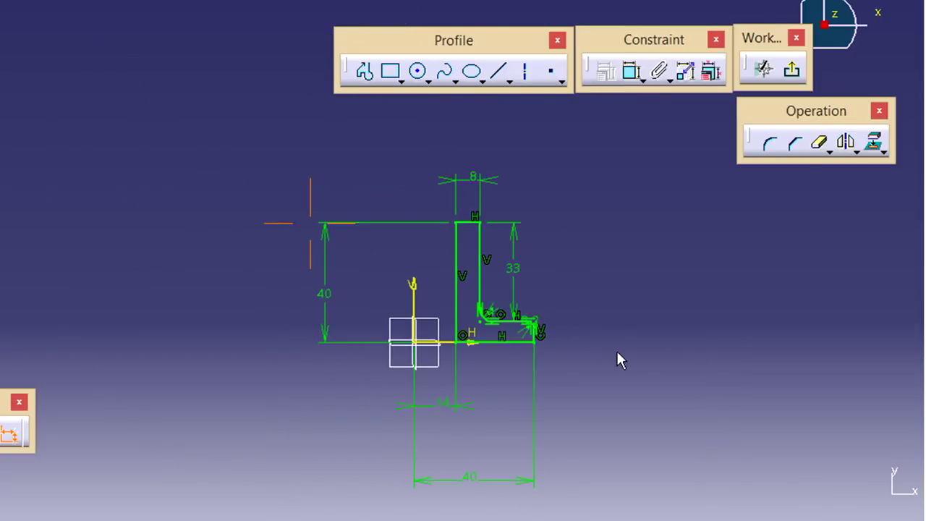
# - Revolve Sketch.1 a full 360° into a flanged hollow bushing solid
pyautogui.click(793, 71)
pyautogui.moveTo(340, 325)
pyautogui.mouseDown(button='middle')
pyautogui.moveTo(492, 374)
pyautogui.moveTo(571, 383)
pyautogui.mouseUp(button='middle')
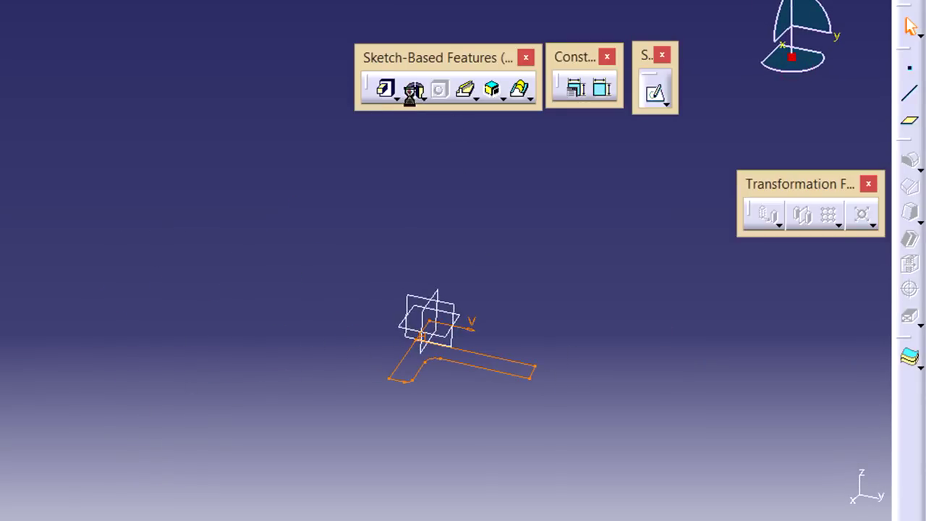
pyautogui.click(572, 389)
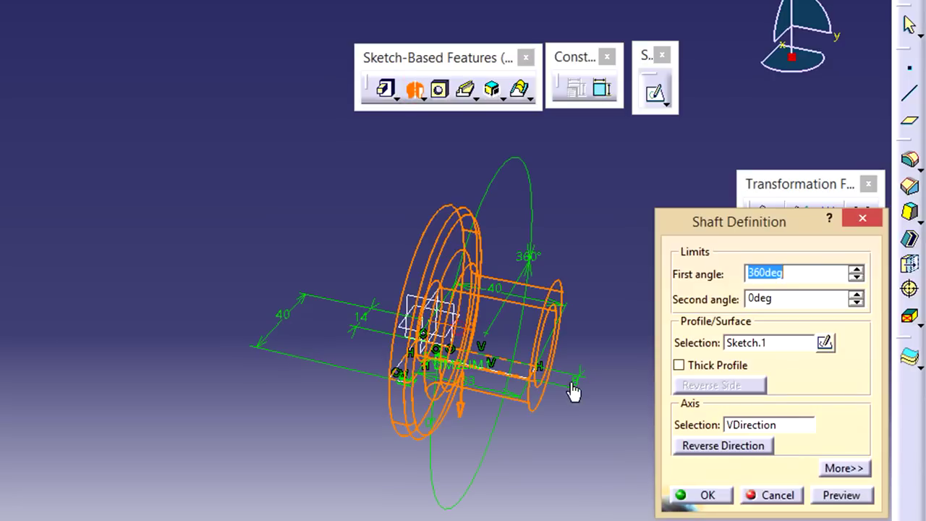
pyautogui.click(832, 496)
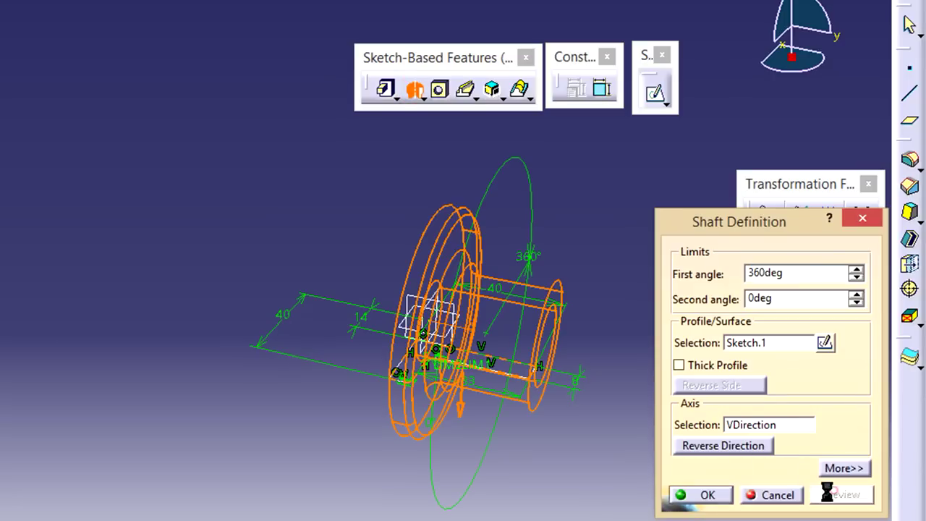
pyautogui.click(696, 495)
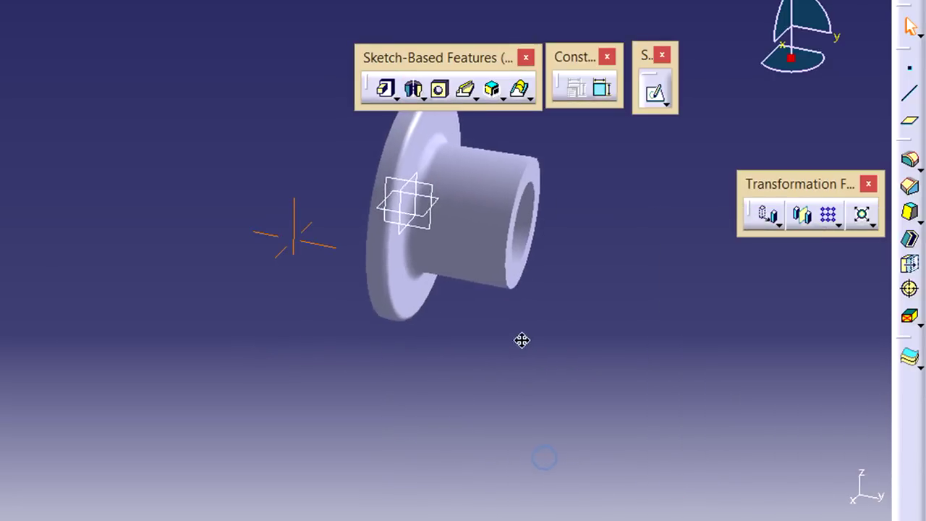
pyautogui.moveTo(544, 458)
pyautogui.mouseDown(button='middle')
pyautogui.moveTo(523, 424)
pyautogui.moveTo(300, 211)
pyautogui.mouseUp(button='middle')
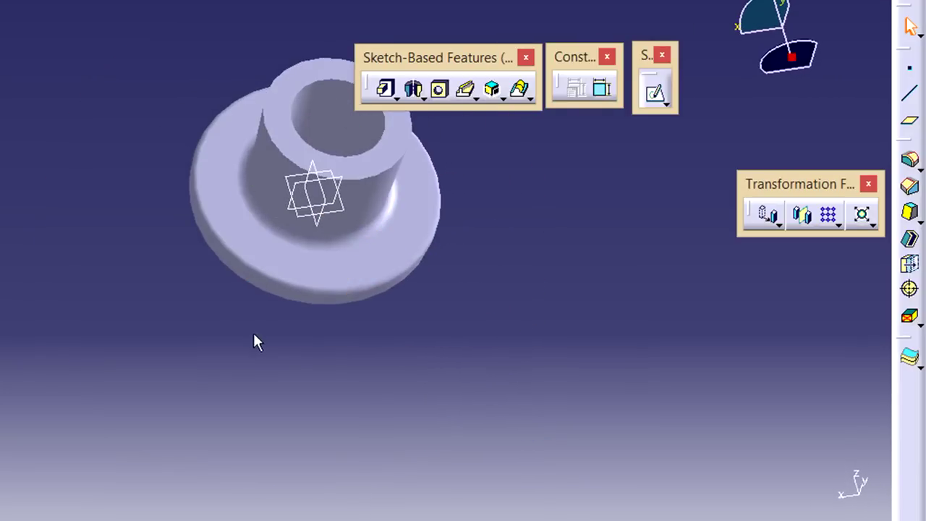
pyautogui.moveTo(254, 341)
pyautogui.mouseDown(button='middle')
pyautogui.moveTo(329, 459)
pyautogui.moveTo(561, 153)
pyautogui.moveTo(606, 285)
pyautogui.moveTo(492, 388)
pyautogui.mouseUp(button='middle')
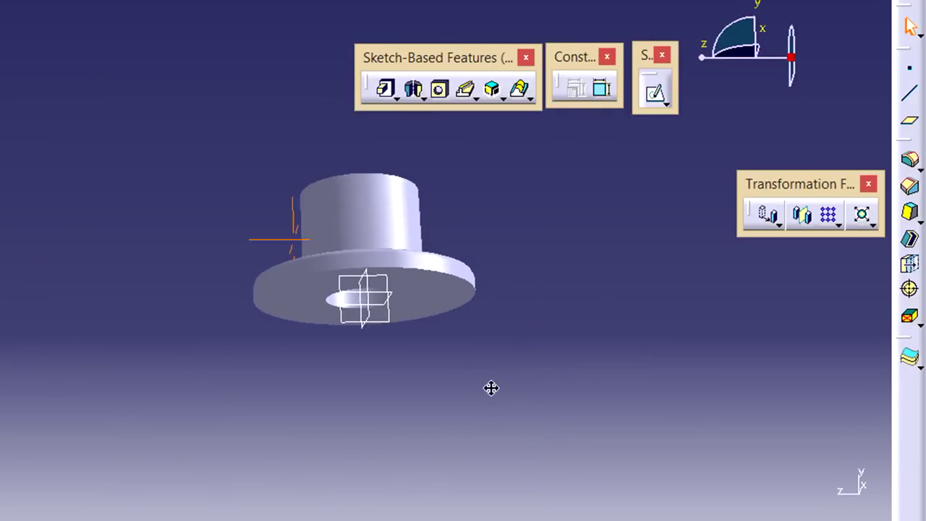
pyautogui.click(656, 104)
# - Sketch a Ø7 circle on the flange face's ring
pyautogui.click(427, 287)
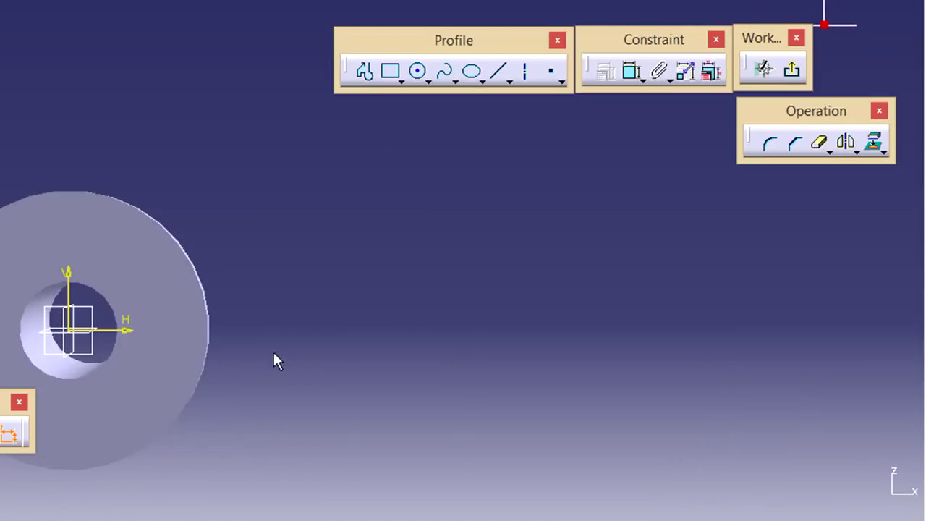
pyautogui.moveTo(275, 362); pyautogui.dragTo(653, 298, button='middle')
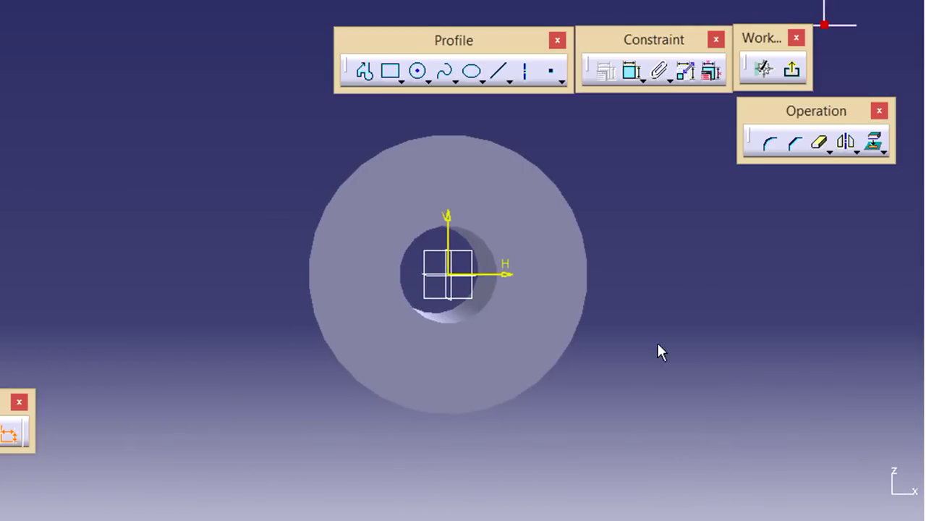
pyautogui.moveTo(658, 345); pyautogui.dragTo(584, 329, button='middle')
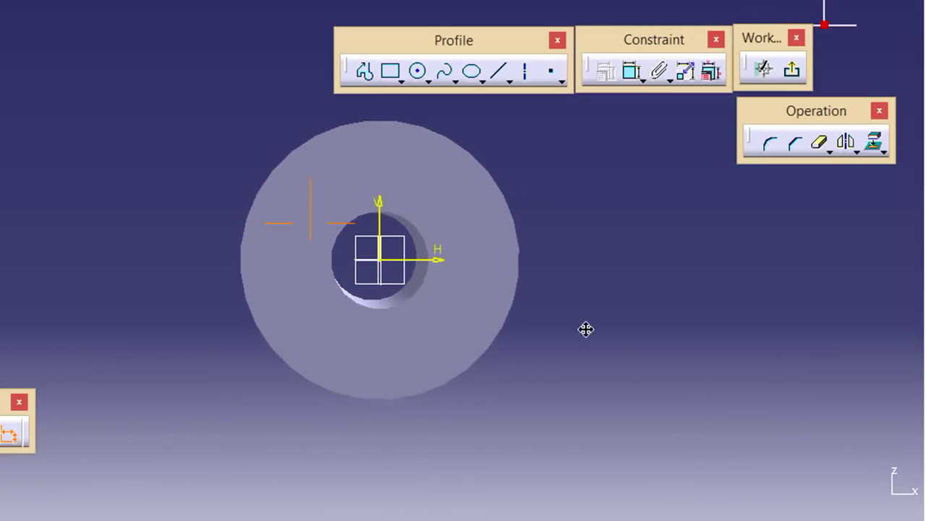
pyautogui.click(419, 72)
pyautogui.click(483, 259)
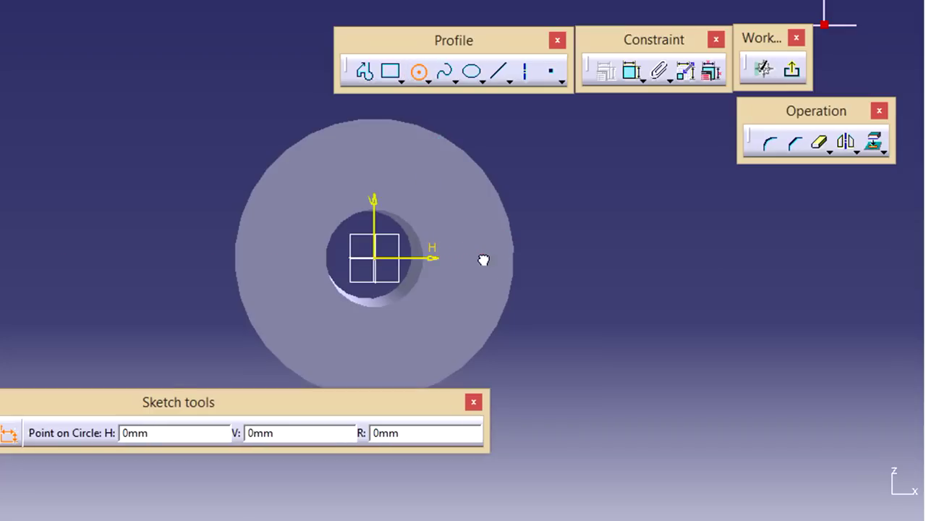
pyautogui.click(499, 272)
pyautogui.click(631, 71)
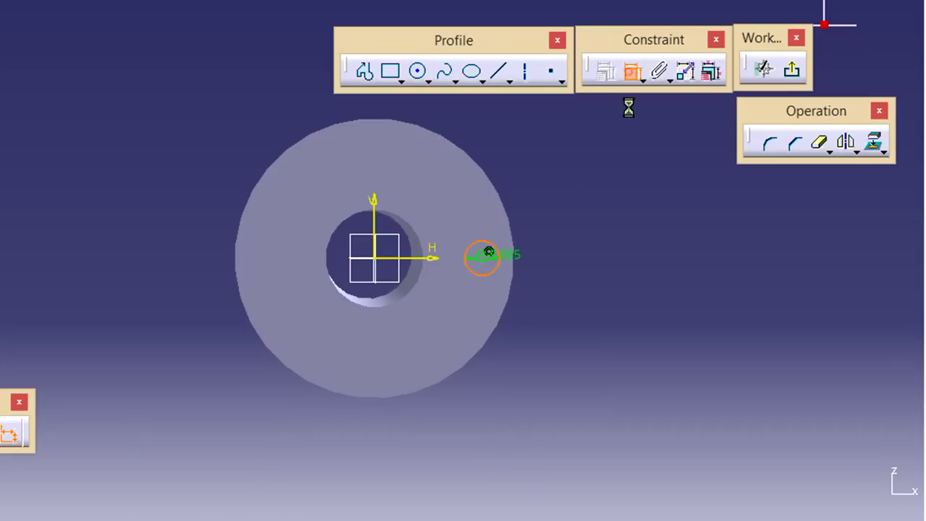
pyautogui.click(586, 232)
pyautogui.doubleClick(585, 221)
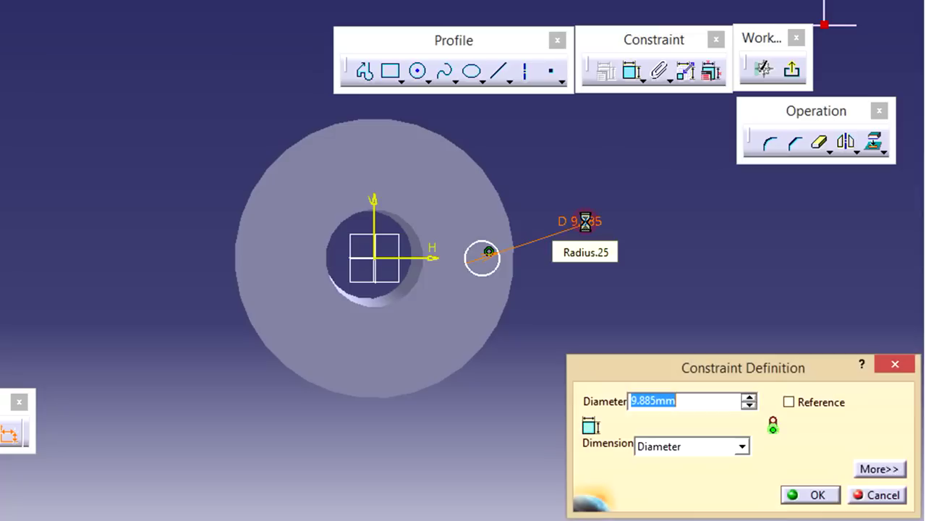
pyautogui.write('7')
pyautogui.press('Return')
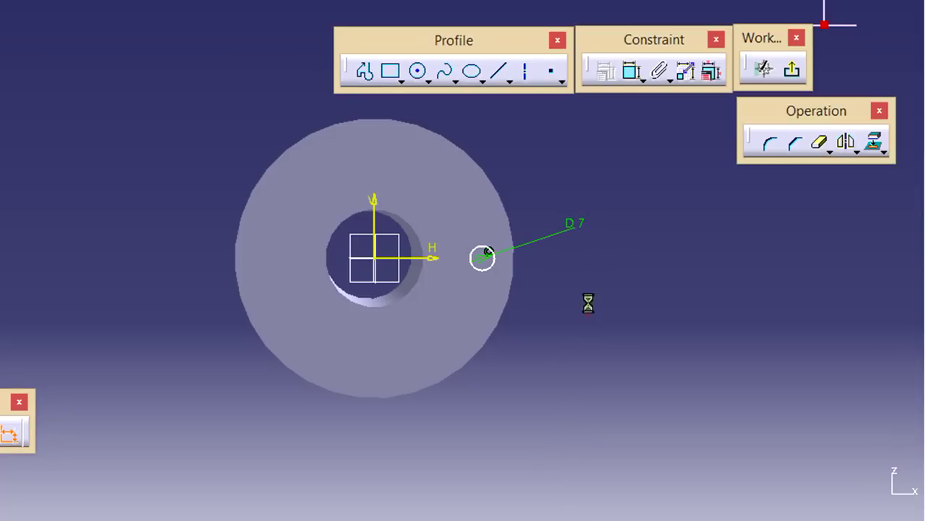
# - Dimension the circle 34 mm from the vertical axis and exit the sketch
pyautogui.click(632, 78)
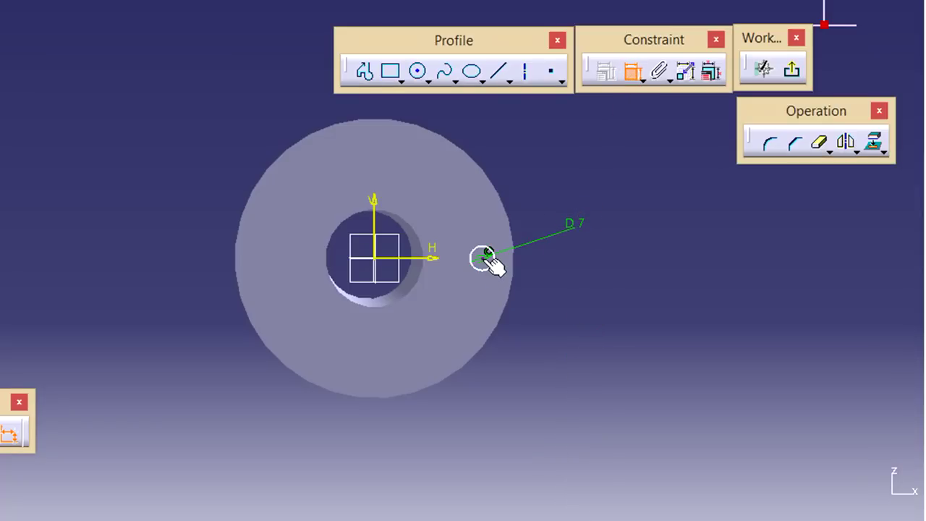
pyautogui.click(481, 258)
pyautogui.click(375, 221)
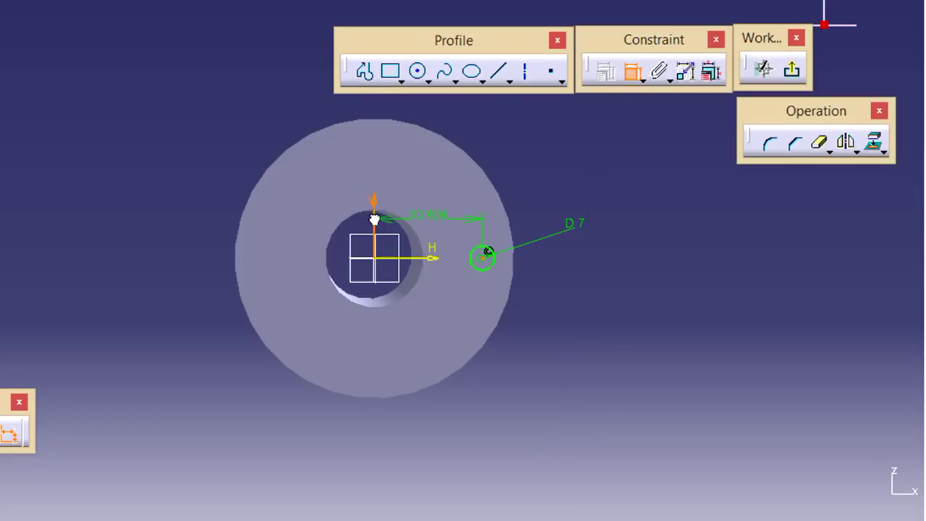
pyautogui.click(427, 179)
pyautogui.doubleClick(427, 173)
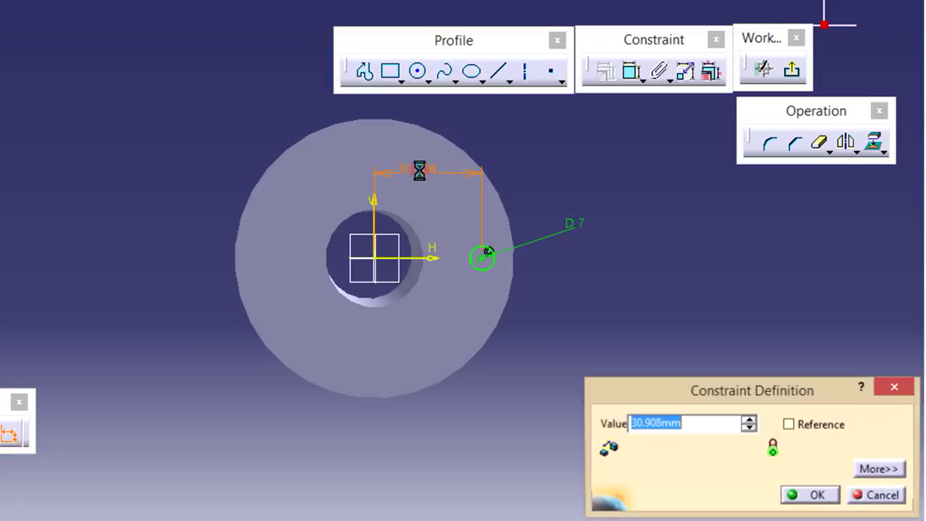
pyautogui.write('34')
pyautogui.press('Return')
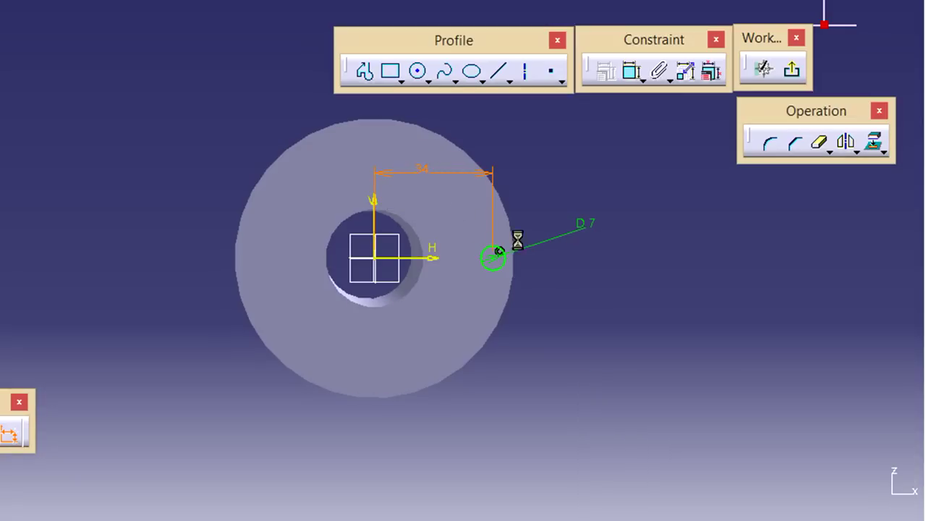
pyautogui.click(791, 70)
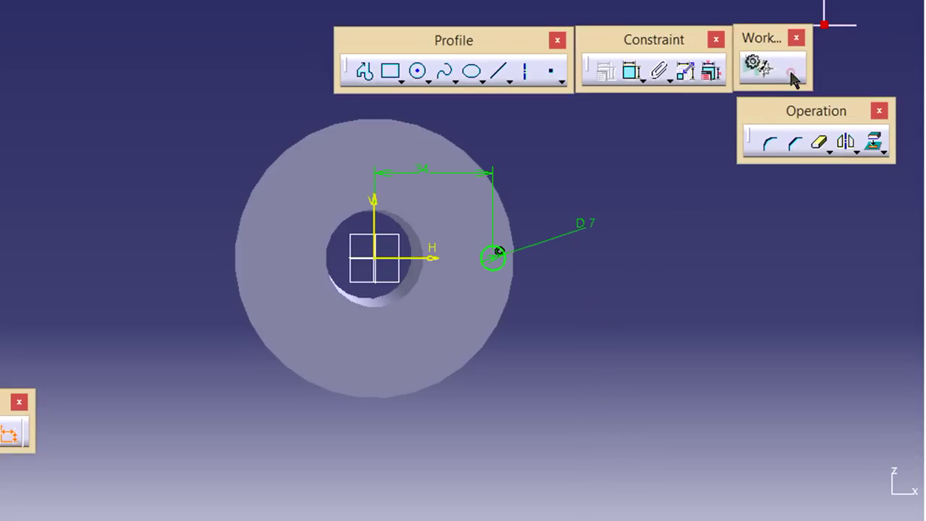
pyautogui.moveTo(555, 275)
pyautogui.mouseDown(button='middle')
pyautogui.moveTo(314, 239)
pyautogui.moveTo(533, 372)
pyautogui.mouseUp(button='middle')
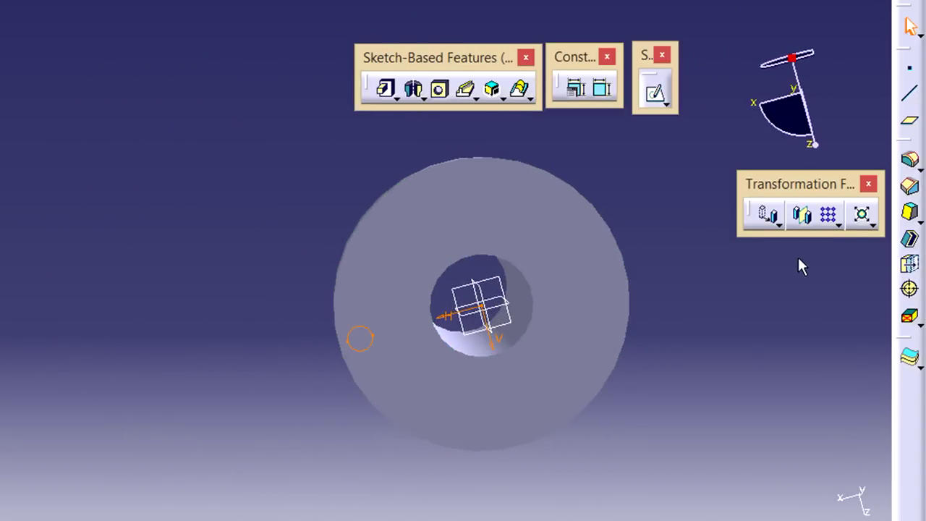
# - Pocket the Ø7 circle sketch 7 mm deep into the flange
pyautogui.click(396, 96)
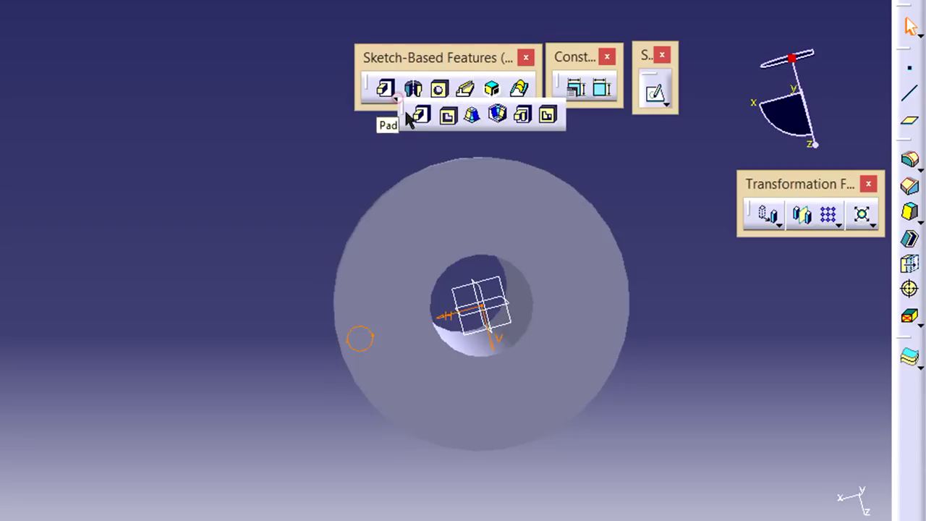
pyautogui.click(450, 117)
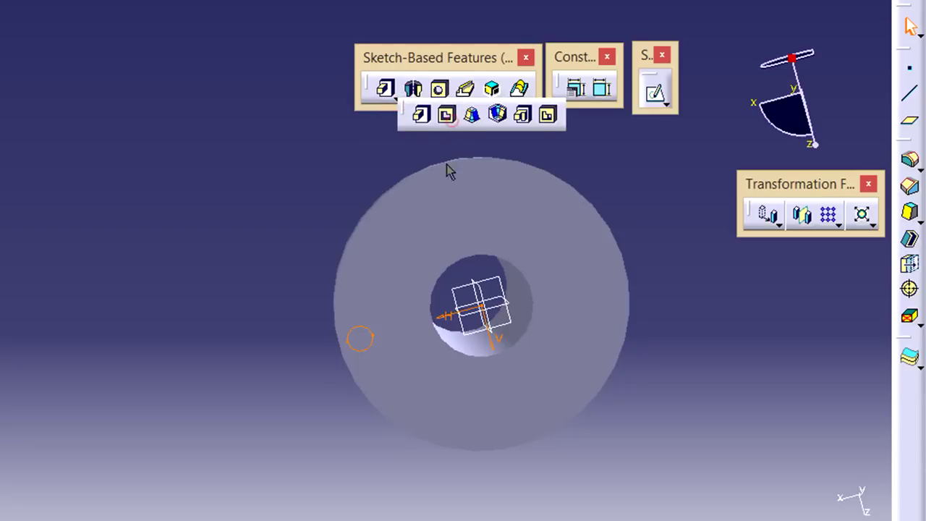
pyautogui.moveTo(515, 351); pyautogui.dragTo(558, 392, button='middle')
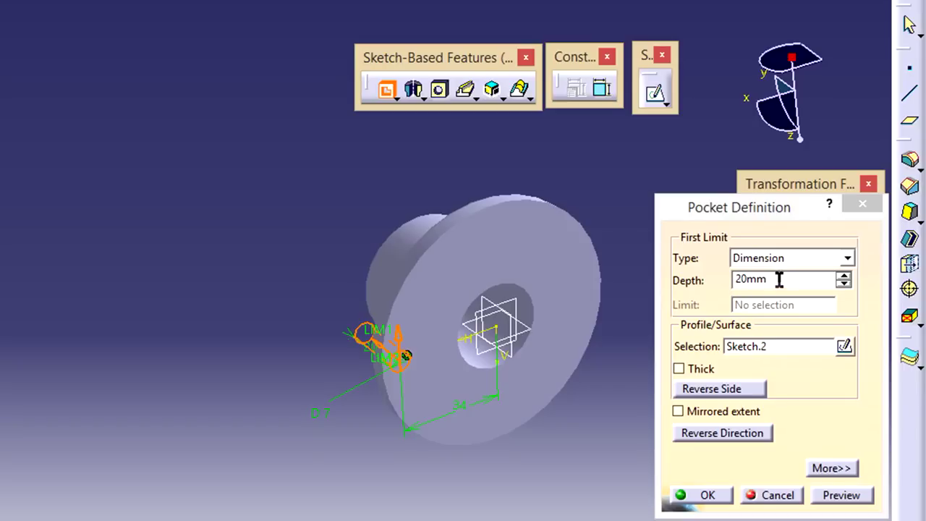
pyautogui.moveTo(779, 280); pyautogui.dragTo(734, 280)
pyautogui.write('7')
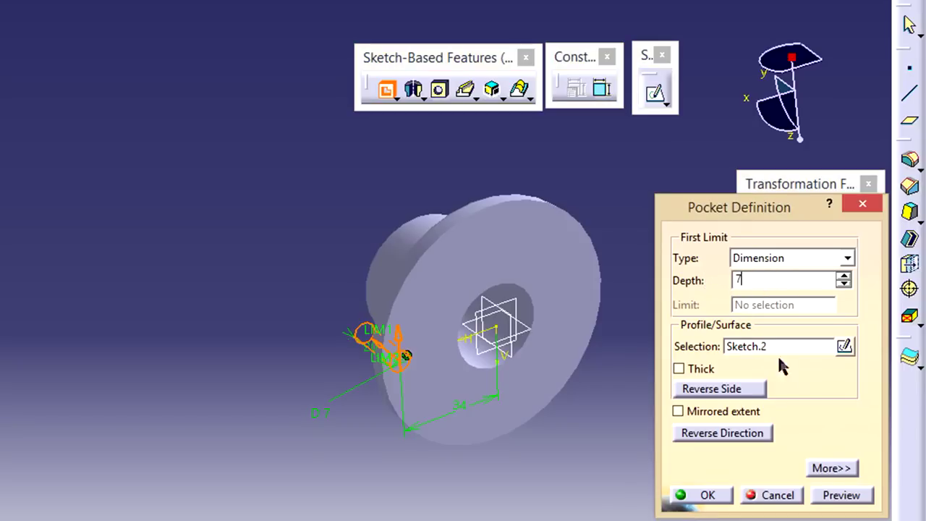
pyautogui.click(839, 498)
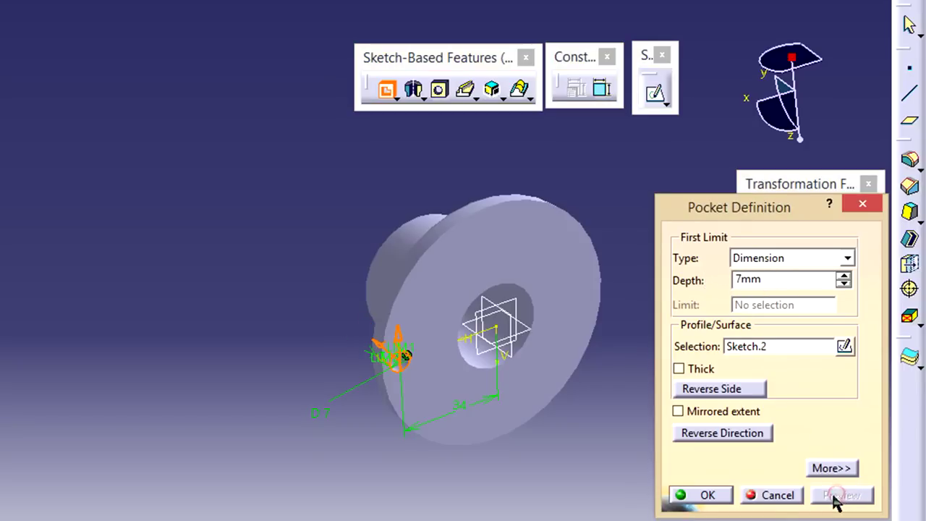
pyautogui.click(711, 495)
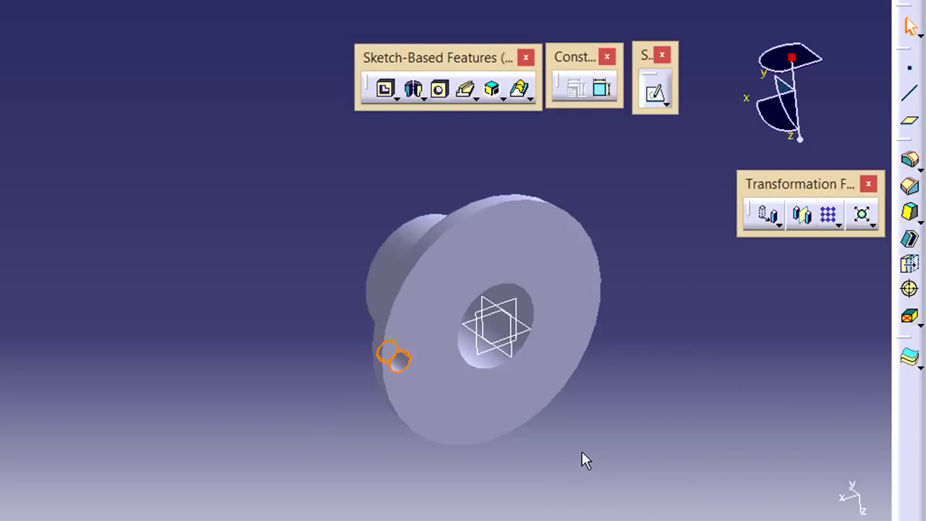
# - Start a circular pattern of the Pocket.1 bolt hole referenced on the flange face
pyautogui.click(648, 449)
pyautogui.click(836, 224)
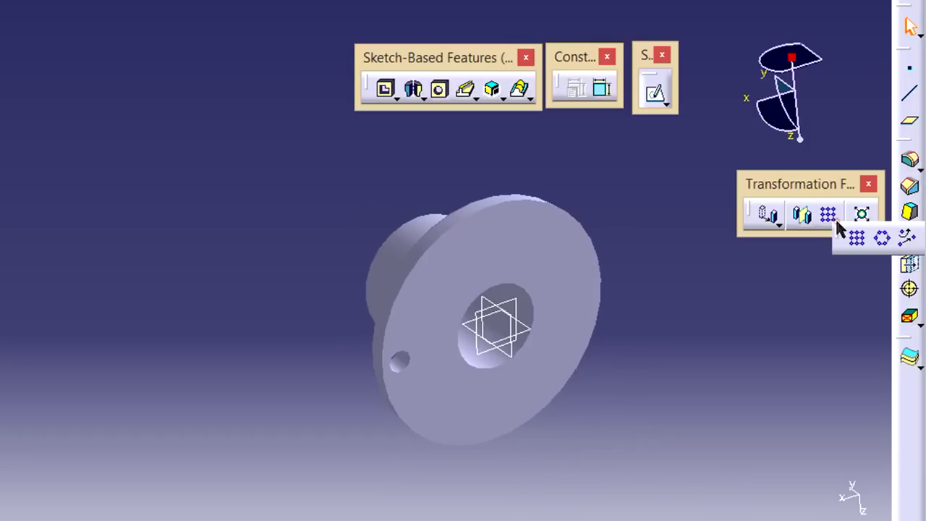
pyautogui.click(882, 240)
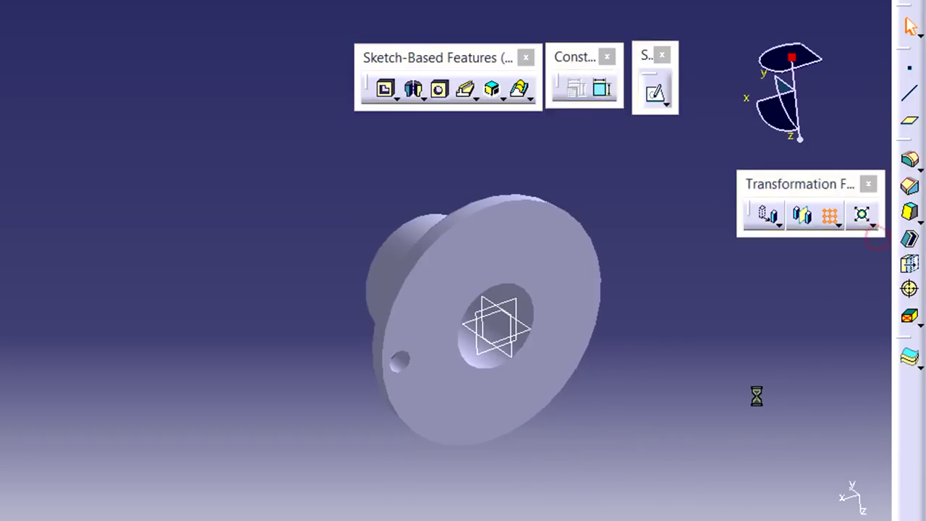
pyautogui.click(662, 324)
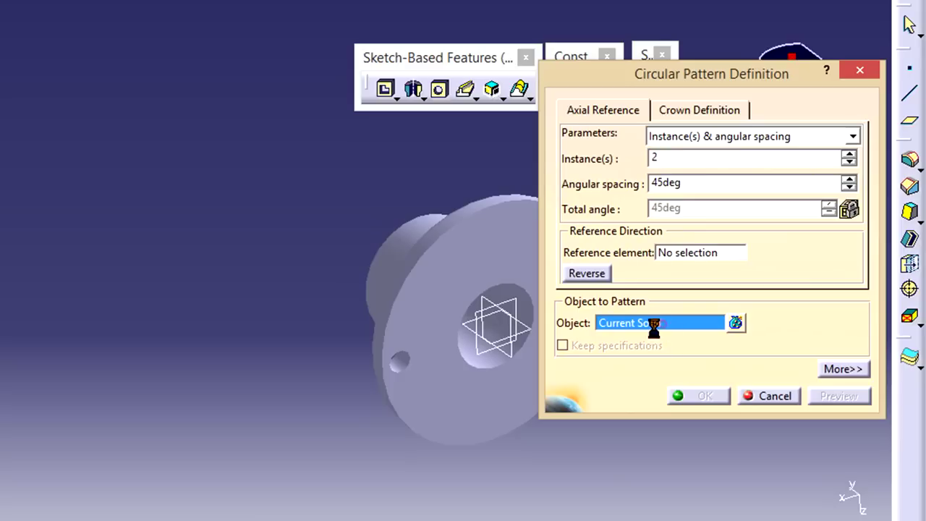
pyautogui.click(405, 362)
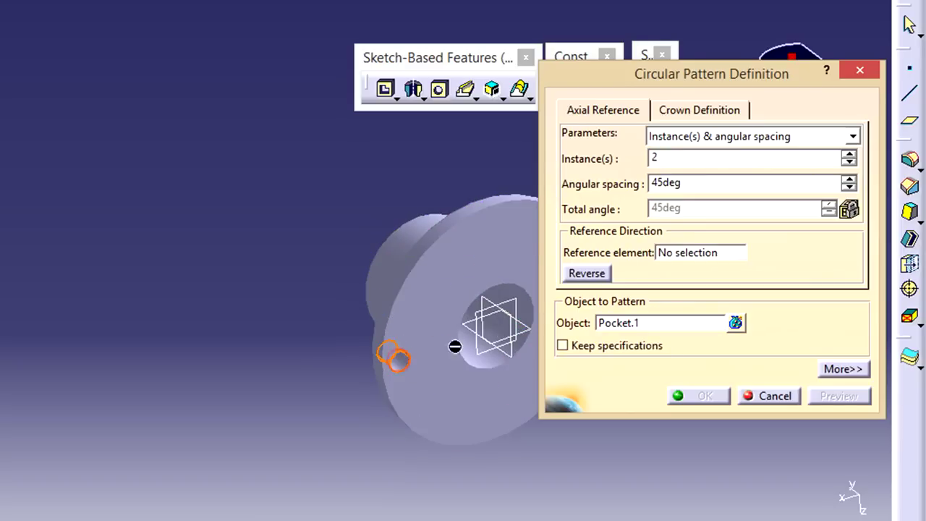
pyautogui.click(667, 250)
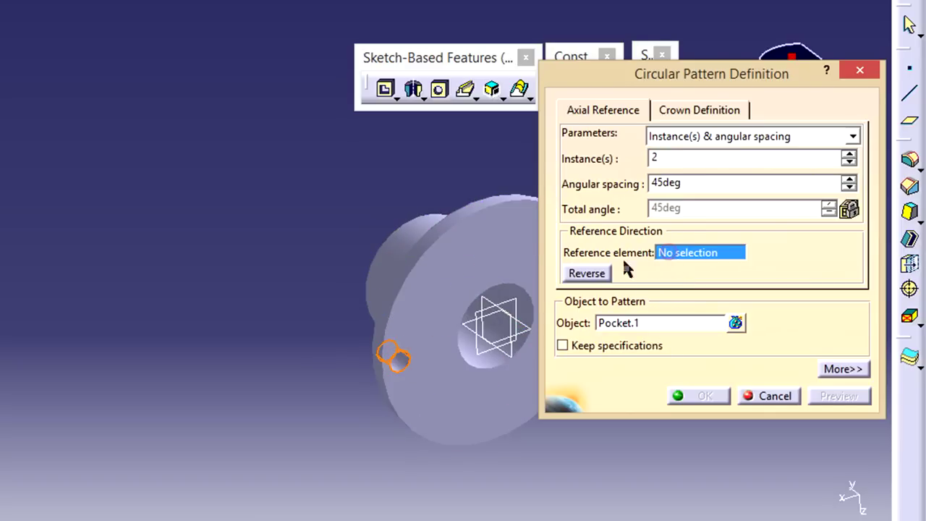
pyautogui.click(471, 271)
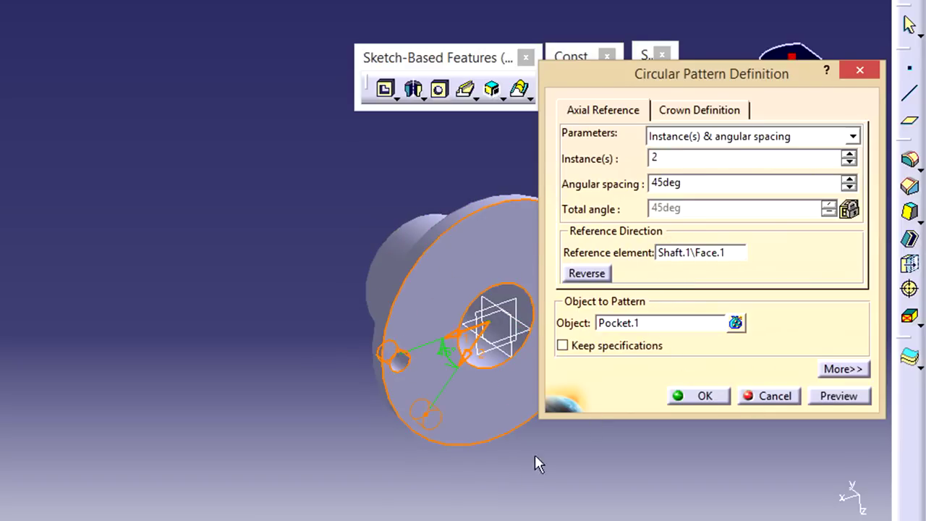
# - Set the pattern to 4 instances in a complete crown and confirm it
pyautogui.moveTo(439, 436); pyautogui.dragTo(429, 475, button='middle')
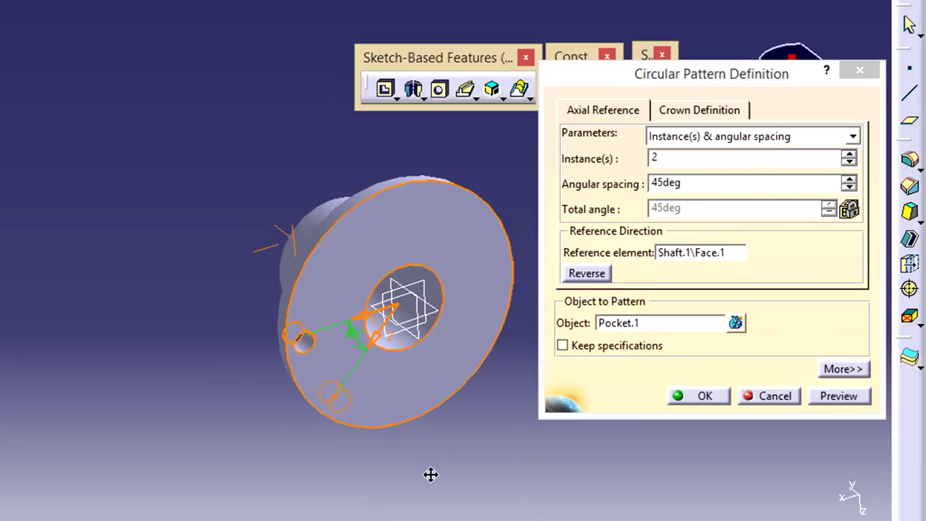
pyautogui.click(747, 157)
pyautogui.write('4')
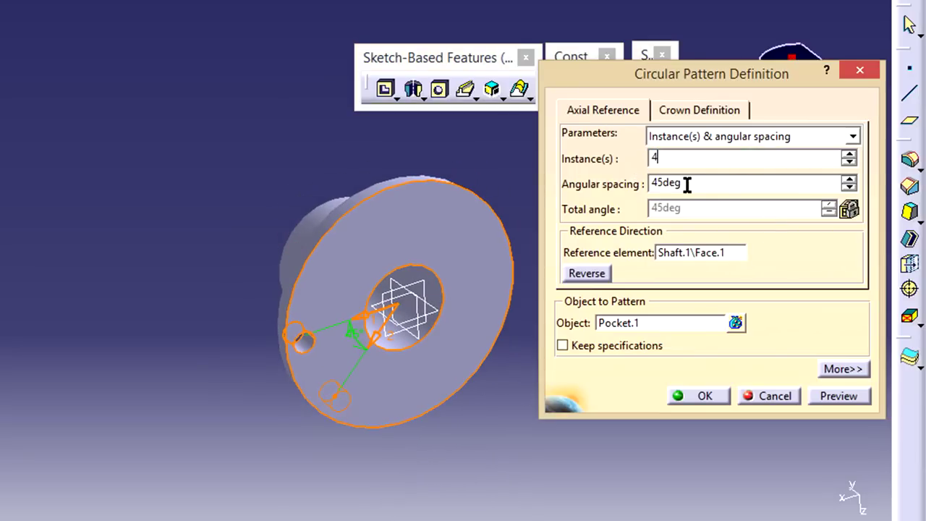
pyautogui.click(689, 185)
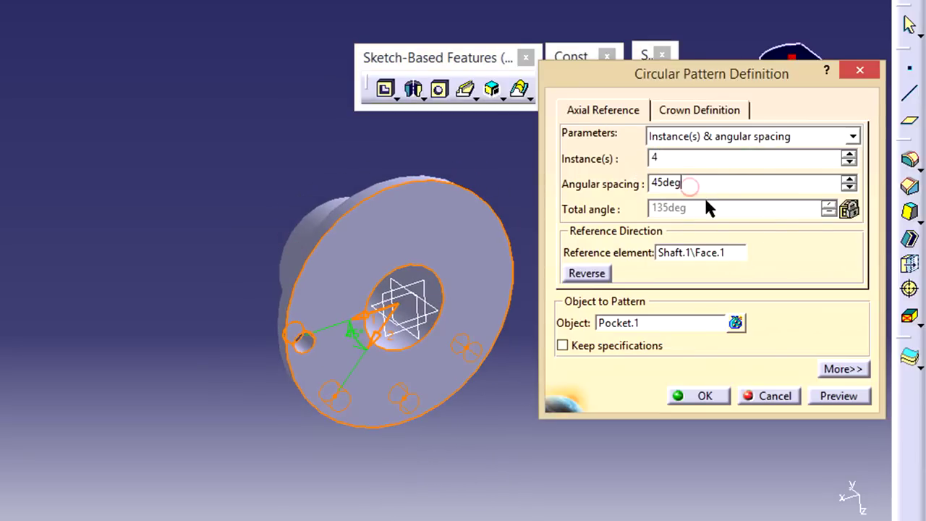
pyautogui.click(772, 147)
pyautogui.click(774, 192)
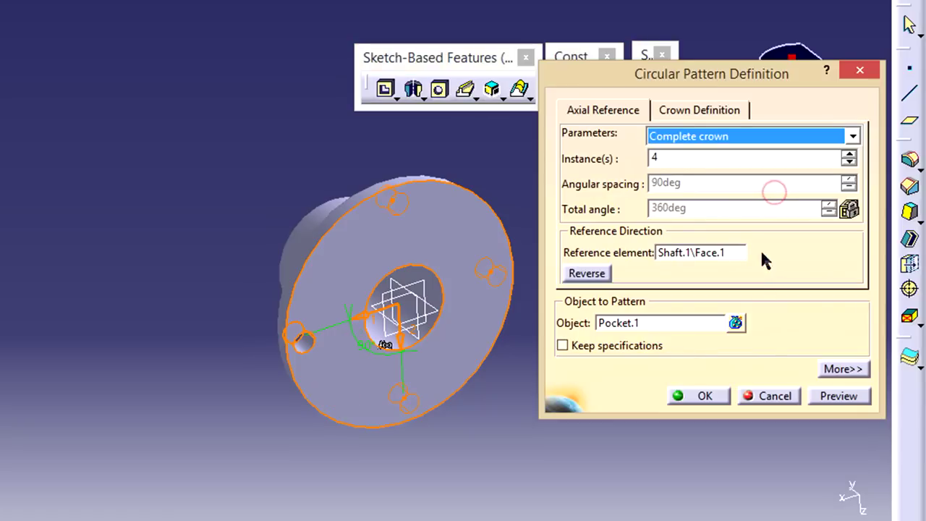
pyautogui.click(825, 398)
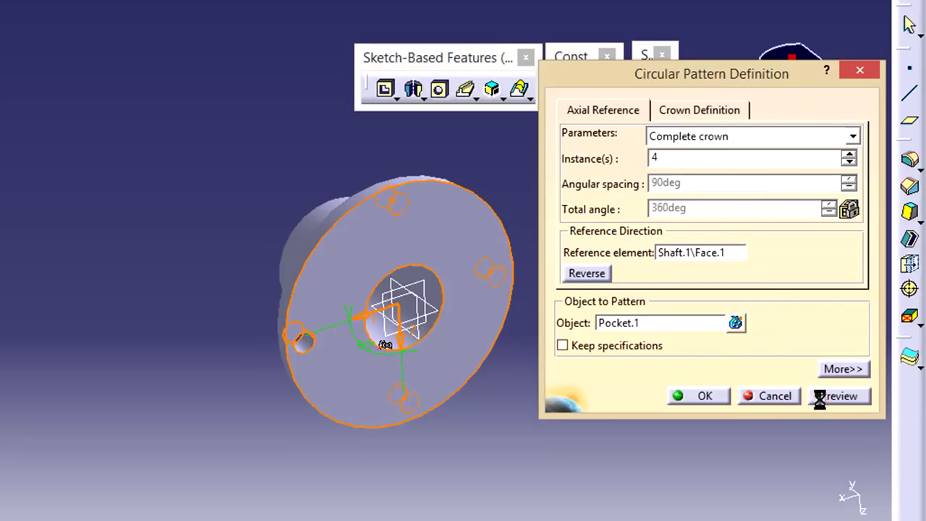
pyautogui.click(702, 397)
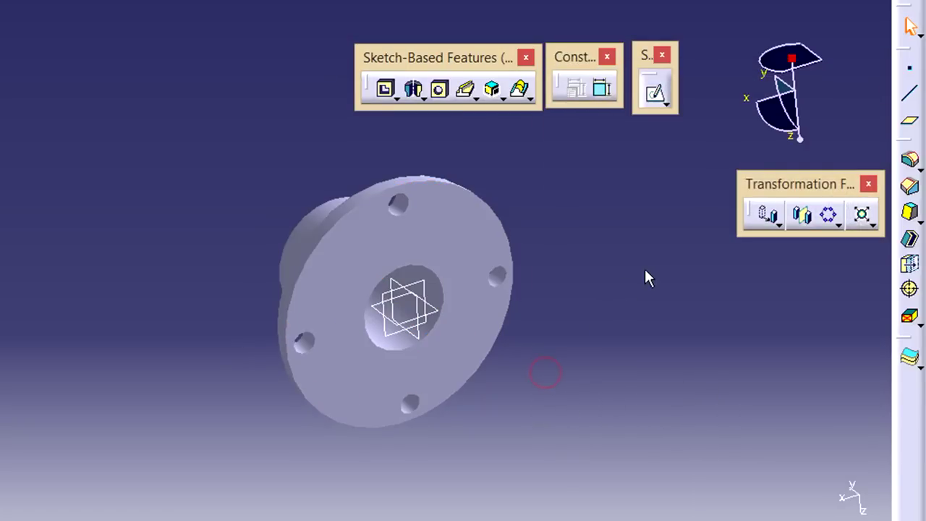
# - Bring the pipe barrel into view and open the Point Definition dialog
pyautogui.moveTo(646, 274); pyautogui.dragTo(1, 303, button='middle')
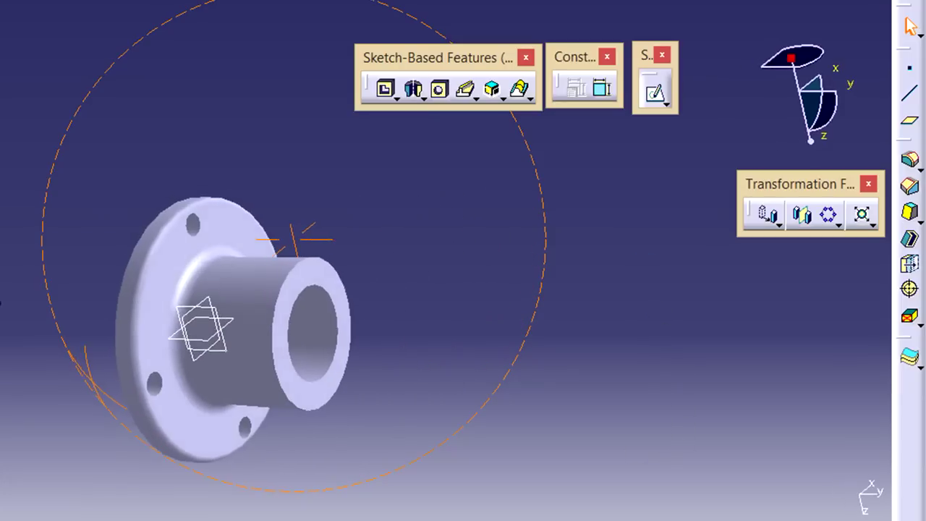
pyautogui.moveTo(354, 466); pyautogui.dragTo(535, 381, button='middle')
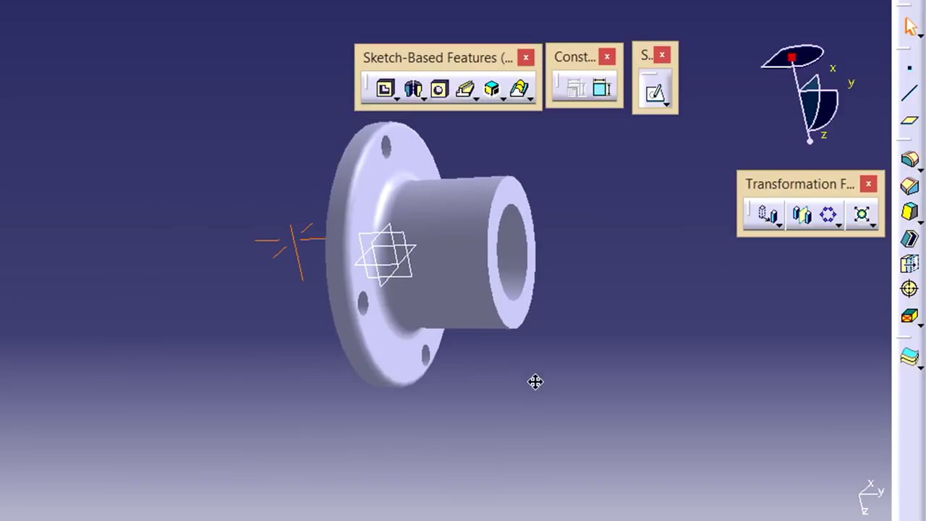
pyautogui.click(911, 73)
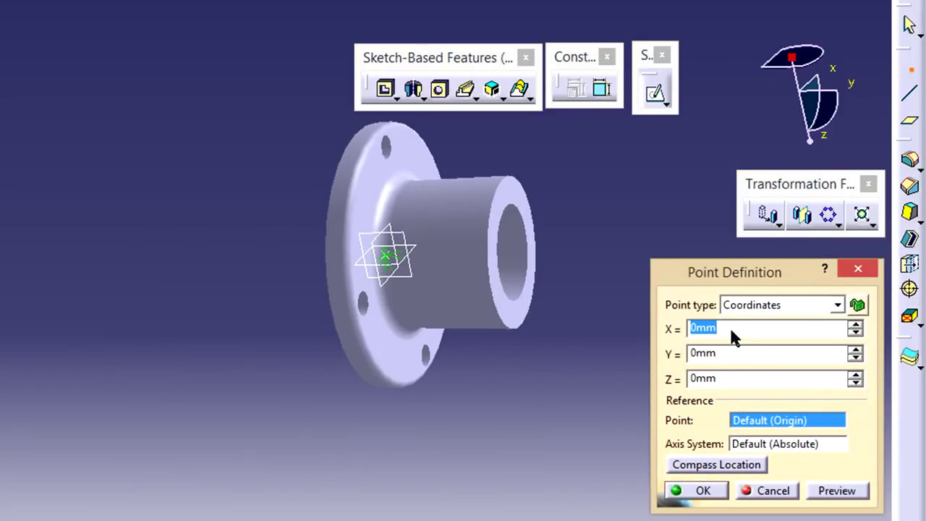
# - Create a coordinate point at X 50mm, Y 40mm, Z 0mm
pyautogui.write('50')
pyautogui.press('Tab')
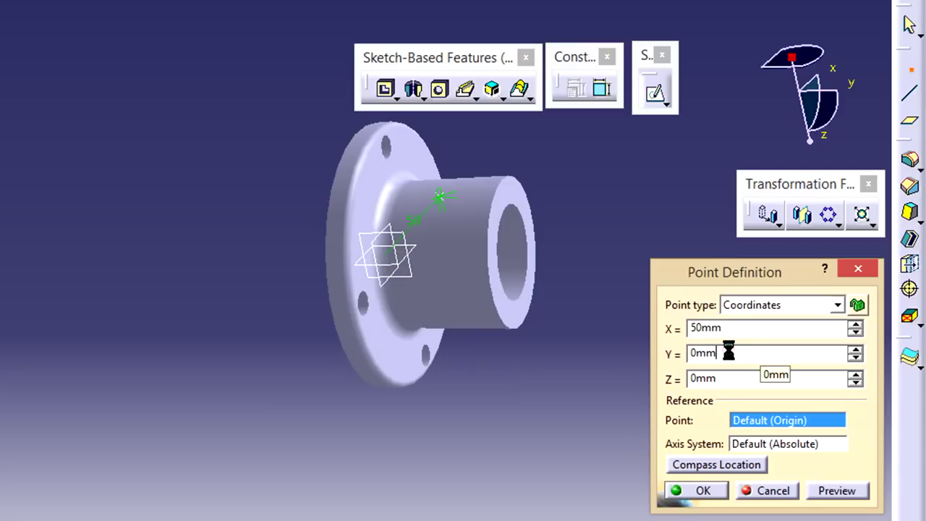
pyautogui.moveTo(571, 359)
pyautogui.mouseDown(button='middle')
pyautogui.moveTo(430, 290)
pyautogui.moveTo(485, 296)
pyautogui.moveTo(467, 507)
pyautogui.moveTo(434, 296)
pyautogui.moveTo(461, 238)
pyautogui.moveTo(528, 413)
pyautogui.mouseUp(button='middle')
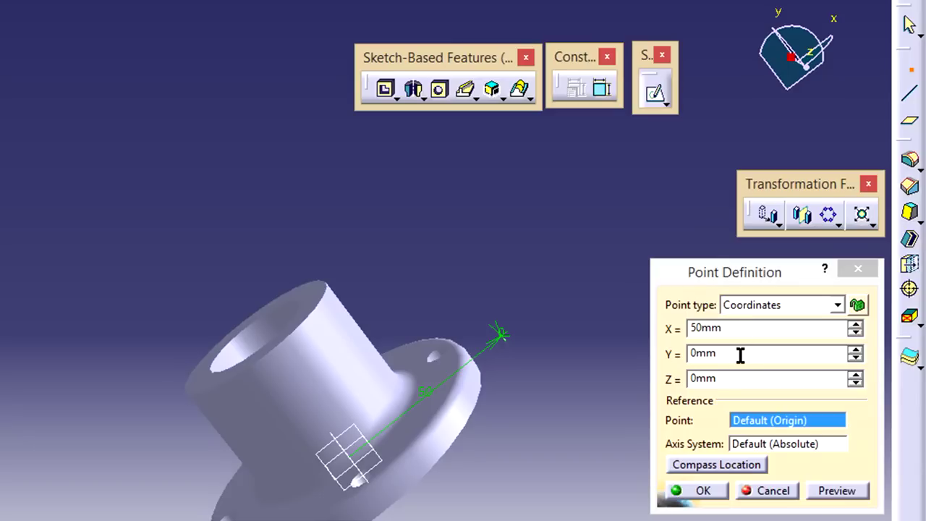
pyautogui.moveTo(731, 356); pyautogui.dragTo(674, 354)
pyautogui.write('40')
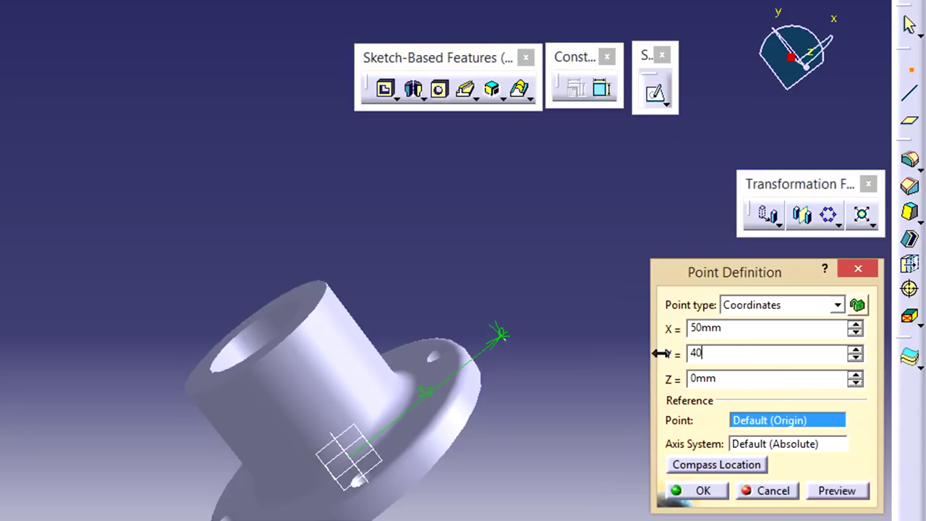
pyautogui.press('Return')
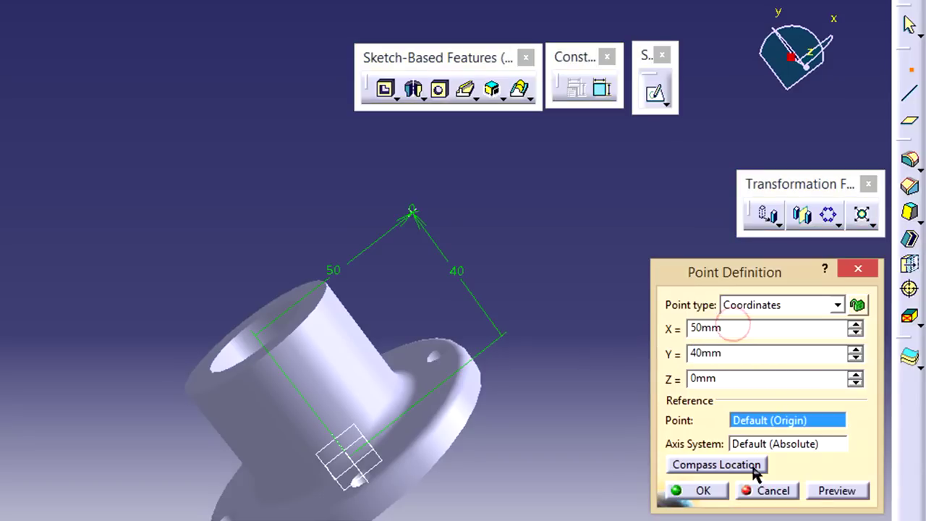
pyautogui.click(836, 491)
pyautogui.click(698, 490)
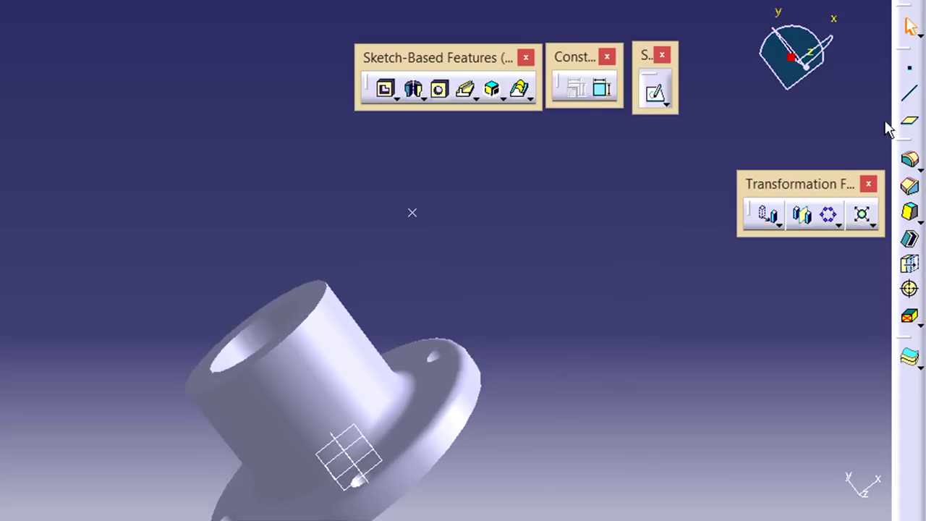
# - Start a Point-Direction line using Point.1 as its start point
pyautogui.click(909, 96)
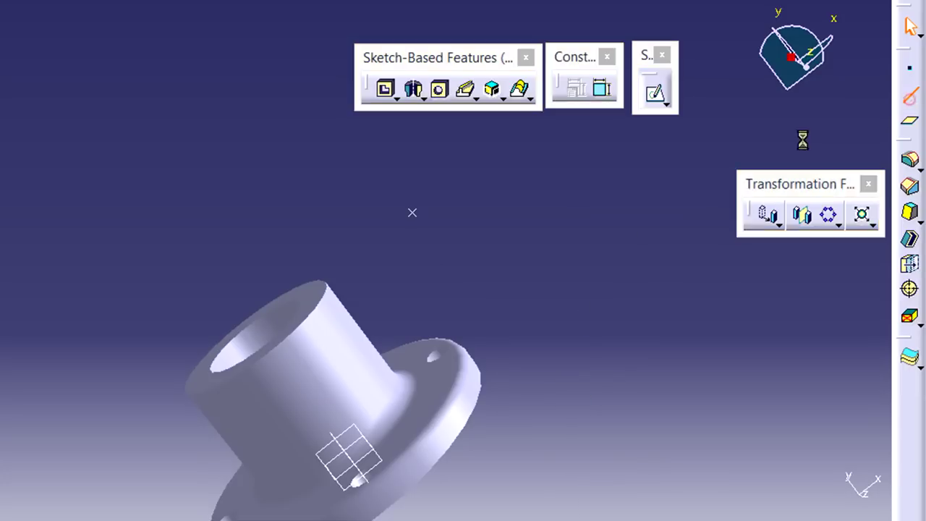
pyautogui.moveTo(449, 243); pyautogui.dragTo(454, 250, button='middle')
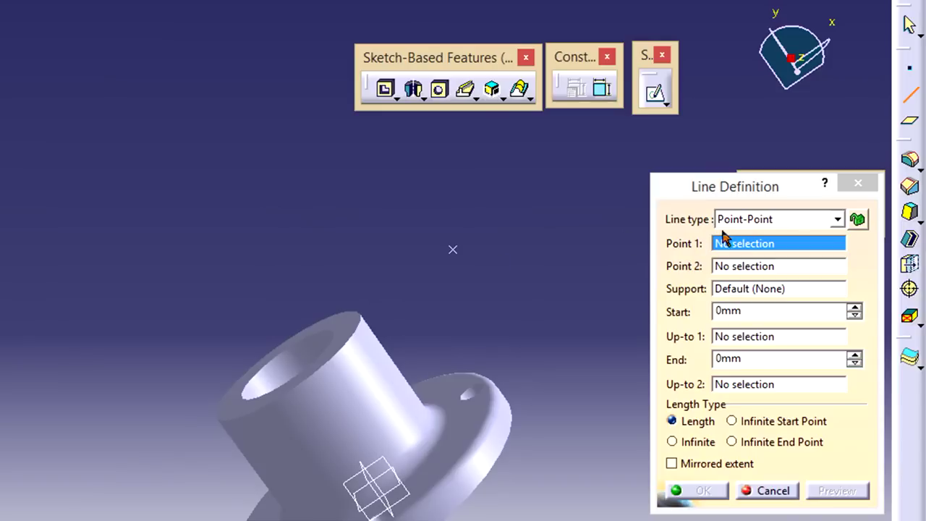
pyautogui.click(743, 220)
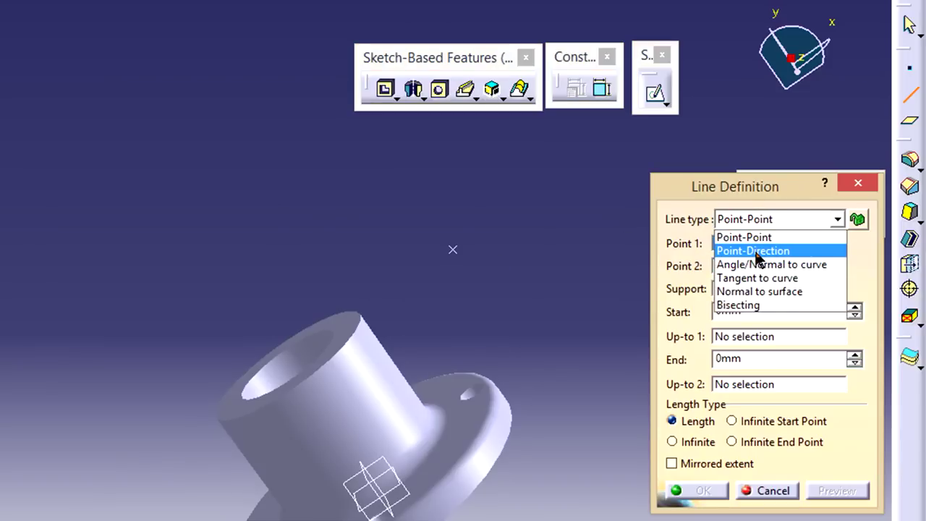
pyautogui.click(752, 250)
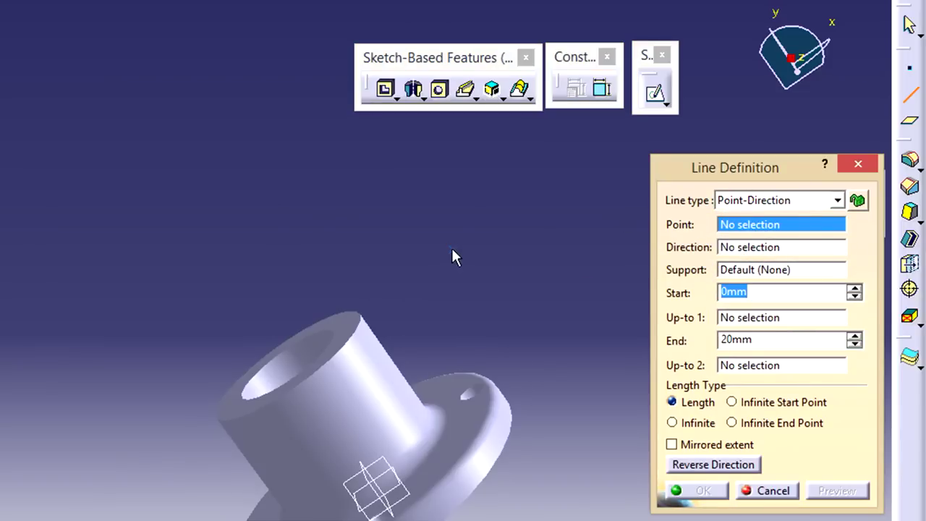
pyautogui.click(452, 250)
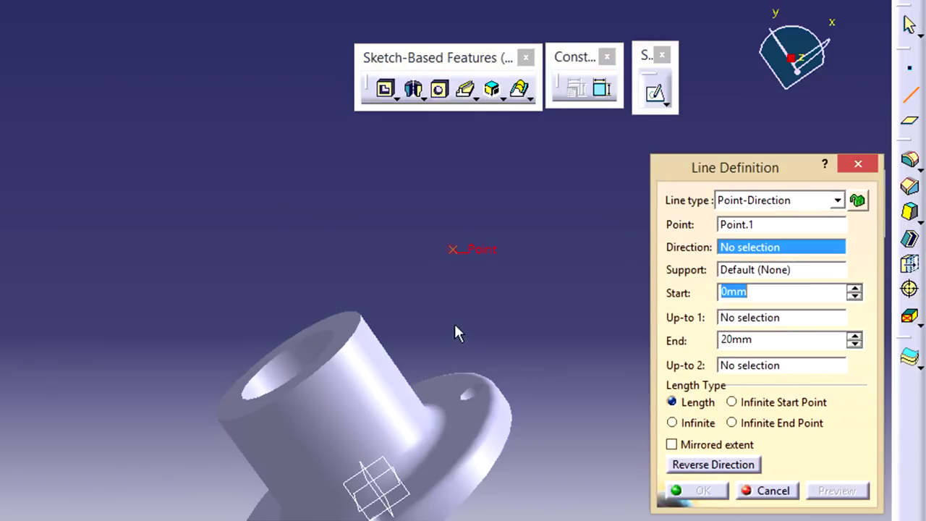
# - Set the line direction to Z Component, keep End 20 mm, and confirm the line
pyautogui.rightClick(755, 254)
pyautogui.click(796, 333)
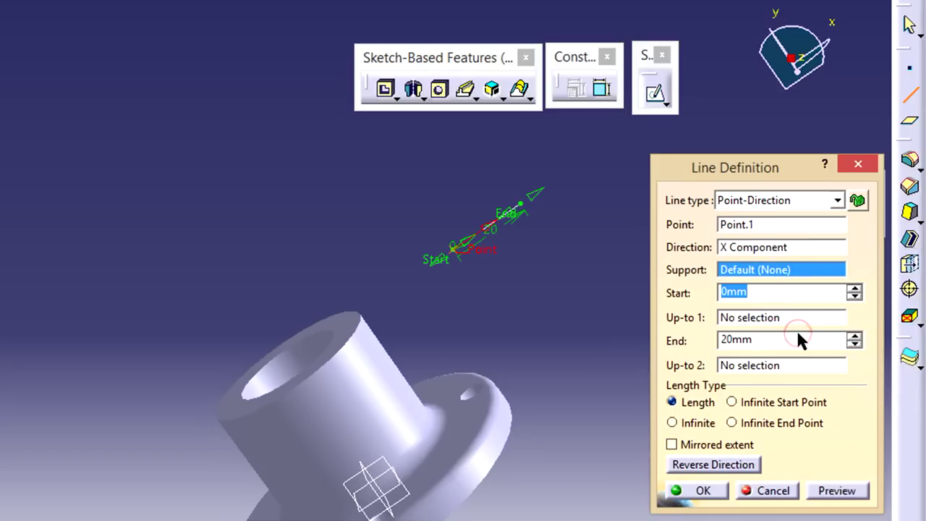
pyautogui.rightClick(769, 248)
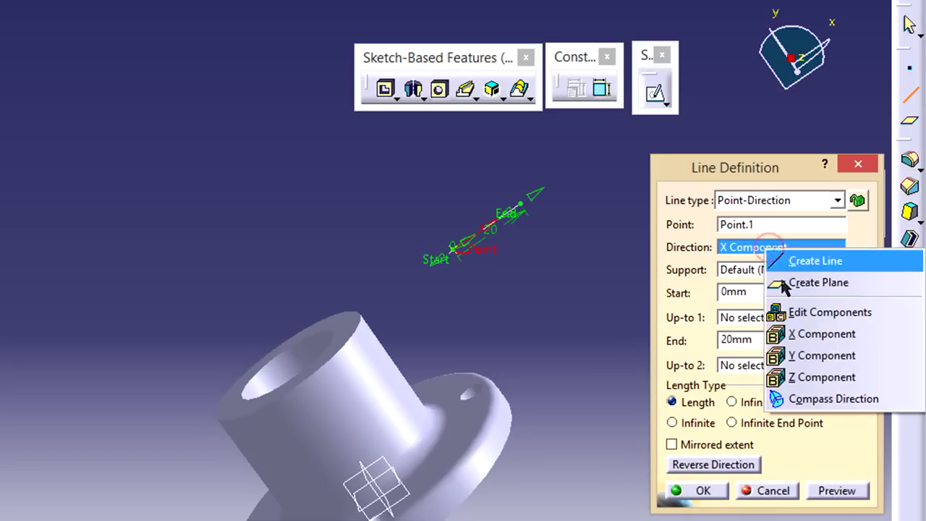
pyautogui.click(796, 356)
pyautogui.click(781, 247)
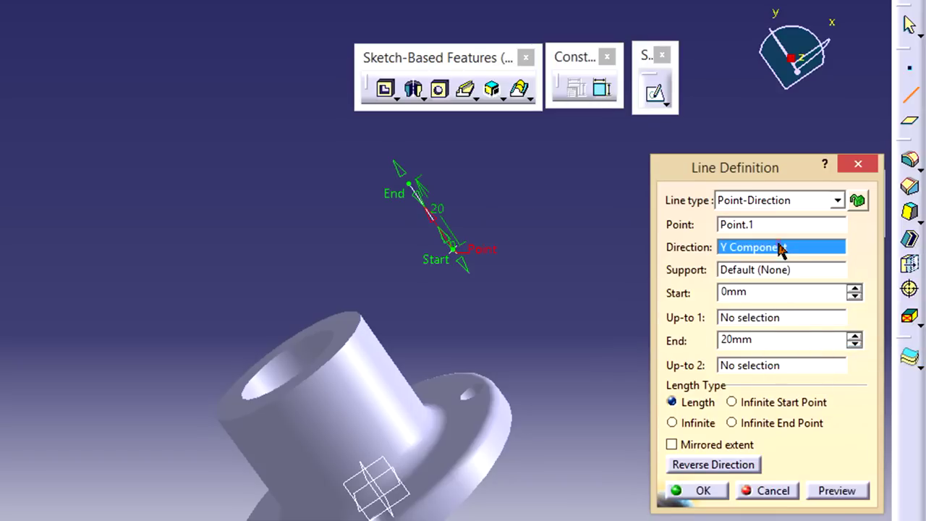
pyautogui.rightClick(781, 248)
pyautogui.click(829, 370)
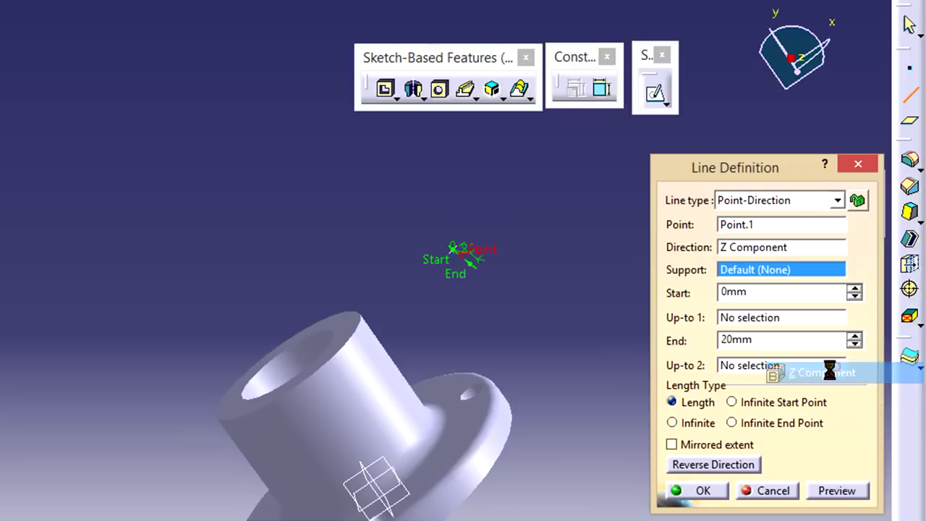
pyautogui.moveTo(505, 327)
pyautogui.mouseDown(button='middle')
pyautogui.moveTo(554, 314)
pyautogui.moveTo(324, 427)
pyautogui.moveTo(128, 450)
pyautogui.moveTo(196, 374)
pyautogui.moveTo(496, 360)
pyautogui.moveTo(543, 374)
pyautogui.mouseUp(button='middle')
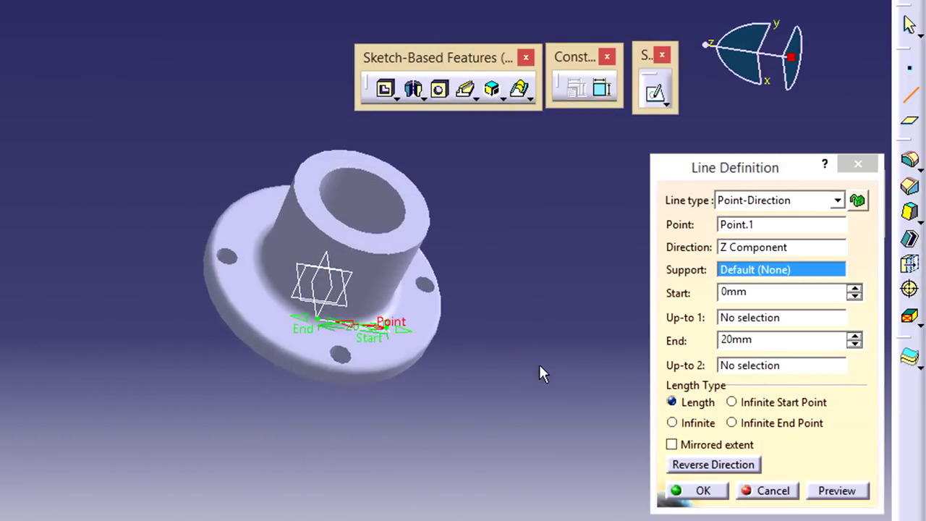
pyautogui.click(693, 491)
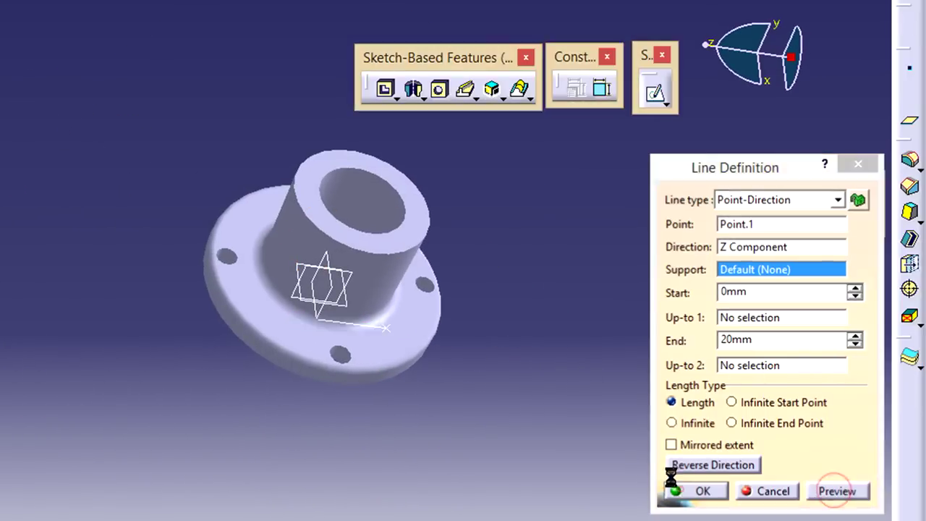
pyautogui.moveTo(448, 434)
pyautogui.mouseDown(button='middle')
pyautogui.moveTo(566, 374)
pyautogui.moveTo(548, 371)
pyautogui.moveTo(600, 428)
pyautogui.mouseUp(button='middle')
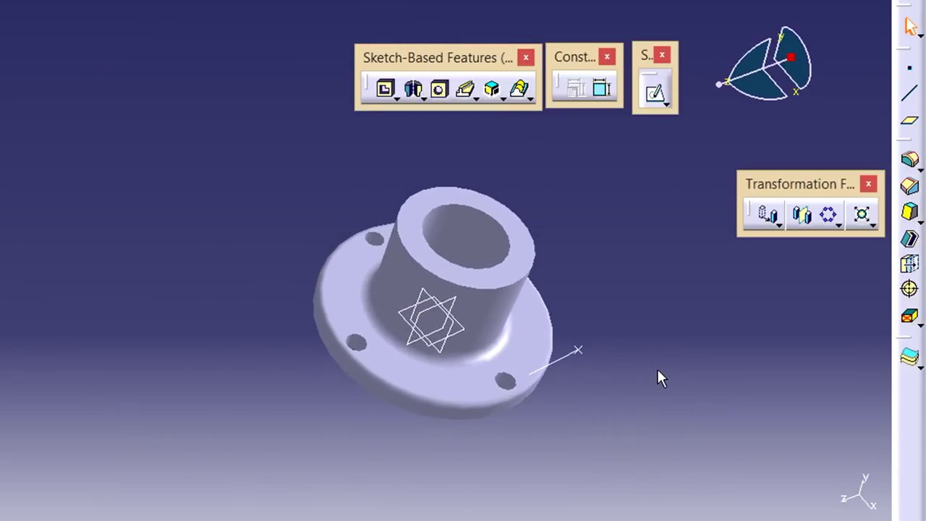
# - Sketch on the cylinder's top face, project its inner and outer circles, then exit the sketch
pyautogui.click(660, 98)
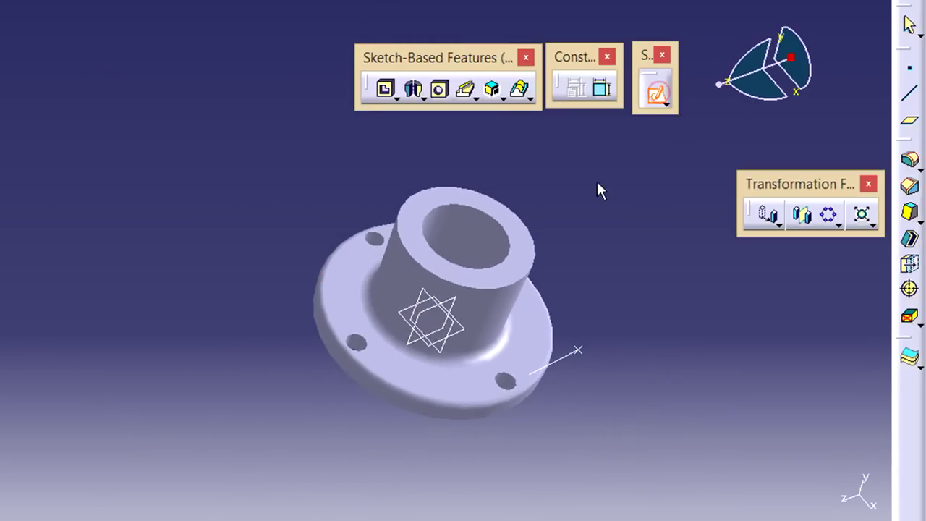
pyautogui.click(520, 255)
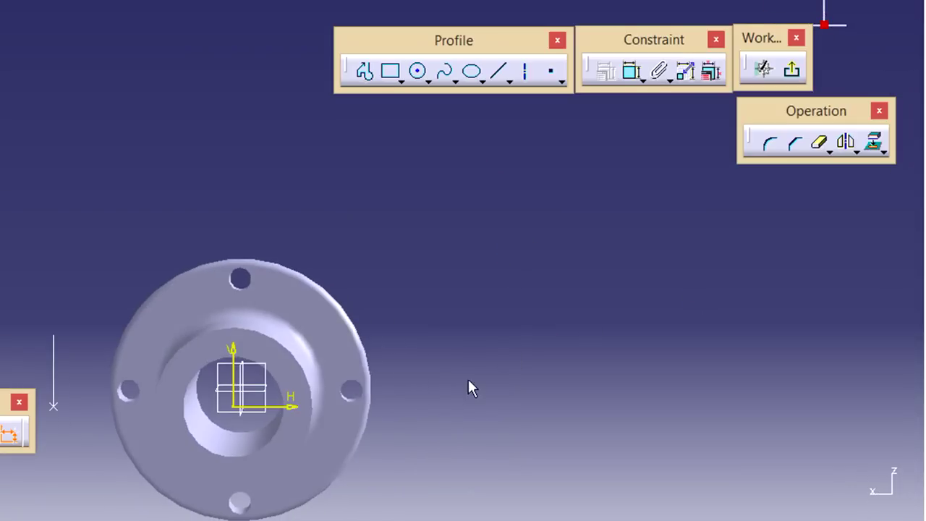
pyautogui.moveTo(469, 384)
pyautogui.mouseDown(button='middle')
pyautogui.moveTo(740, 209)
pyautogui.moveTo(586, 232)
pyautogui.mouseUp(button='middle')
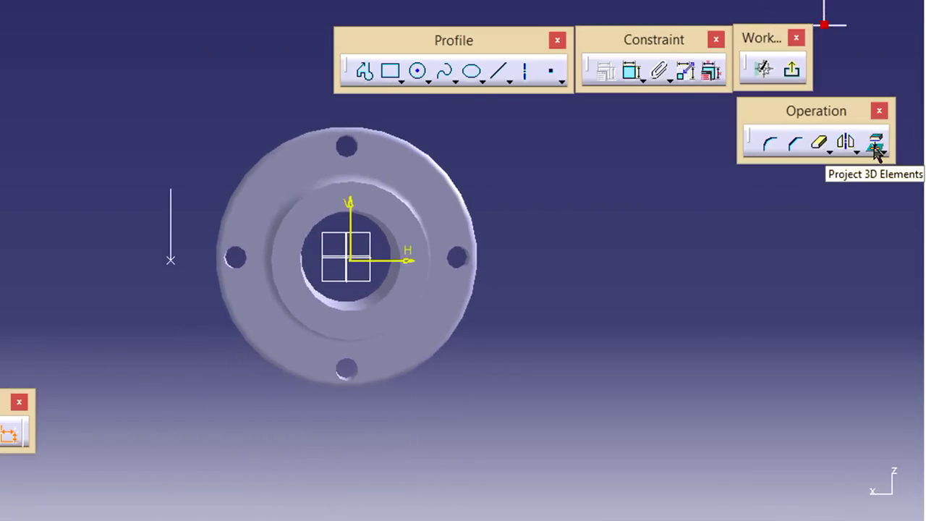
pyautogui.click(873, 145)
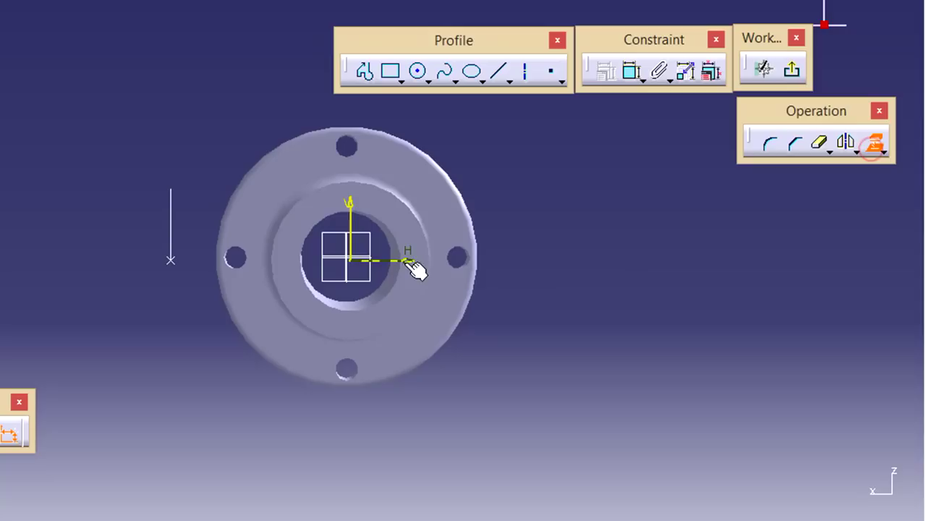
pyautogui.click(410, 230)
pyautogui.click(675, 372)
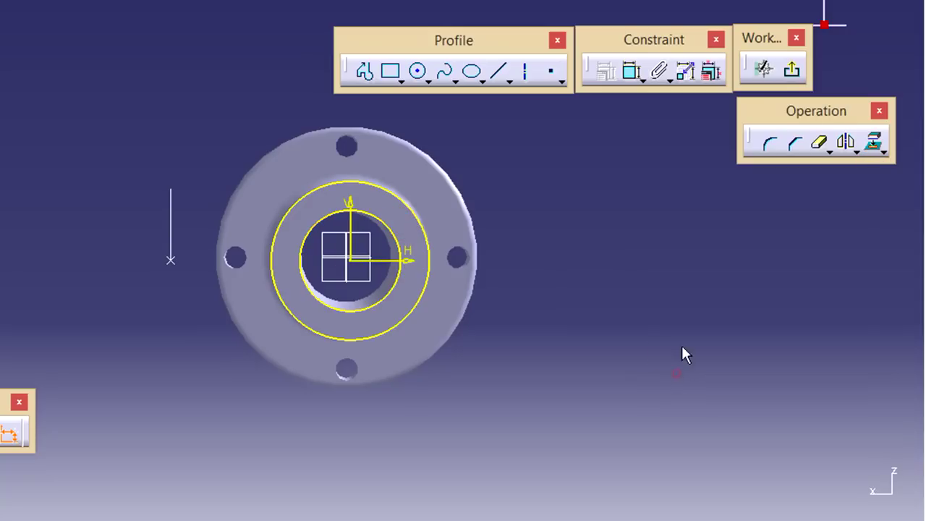
pyautogui.click(792, 78)
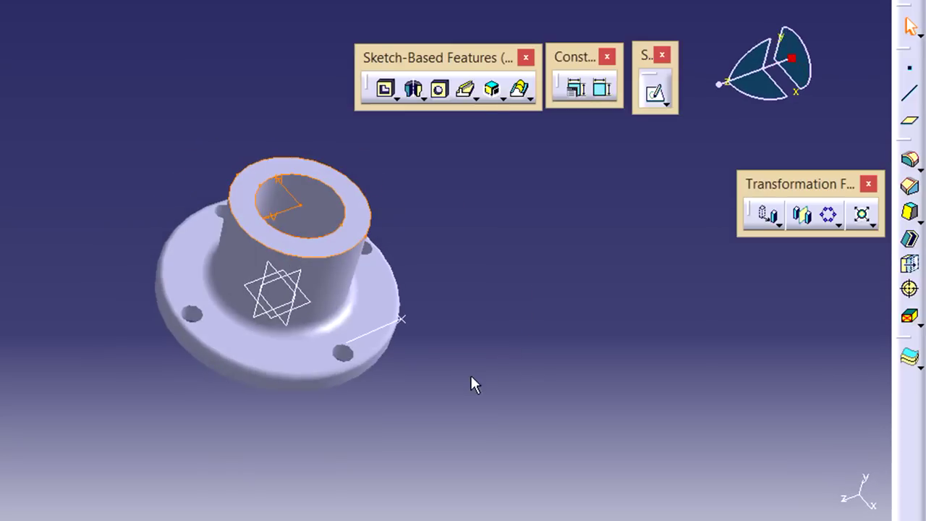
pyautogui.moveTo(471, 373)
pyautogui.mouseDown(button='middle')
pyautogui.moveTo(606, 393)
pyautogui.moveTo(659, 413)
pyautogui.mouseUp(button='middle')
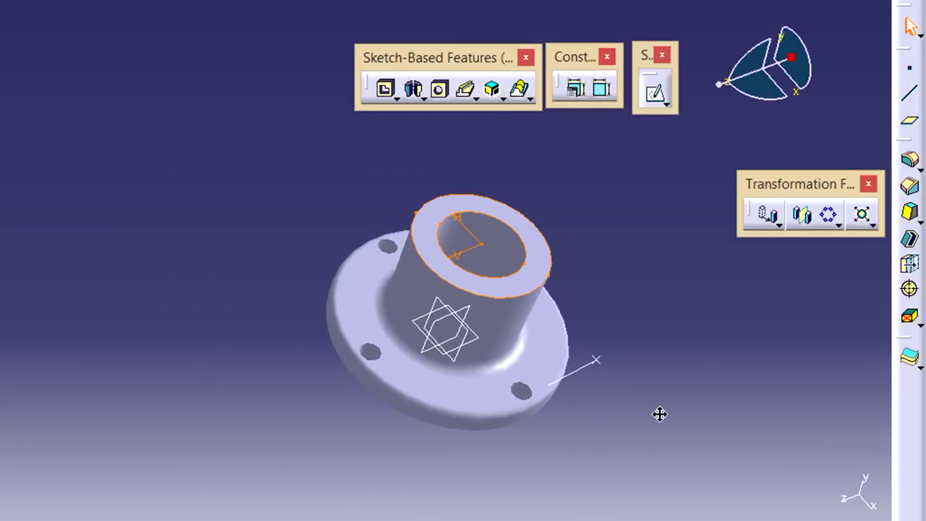
# - Start a shaft of Sketch.3 about Line.1 and preview it
pyautogui.click(411, 93)
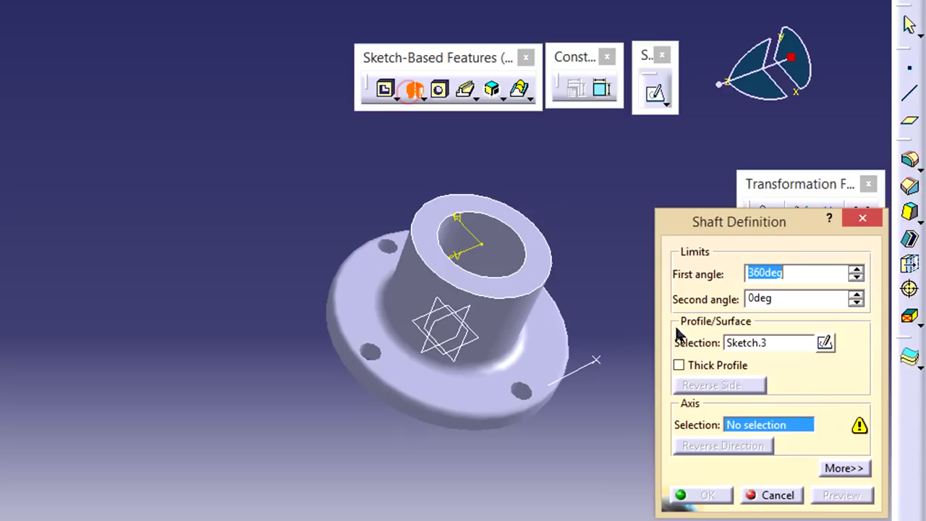
pyautogui.click(583, 369)
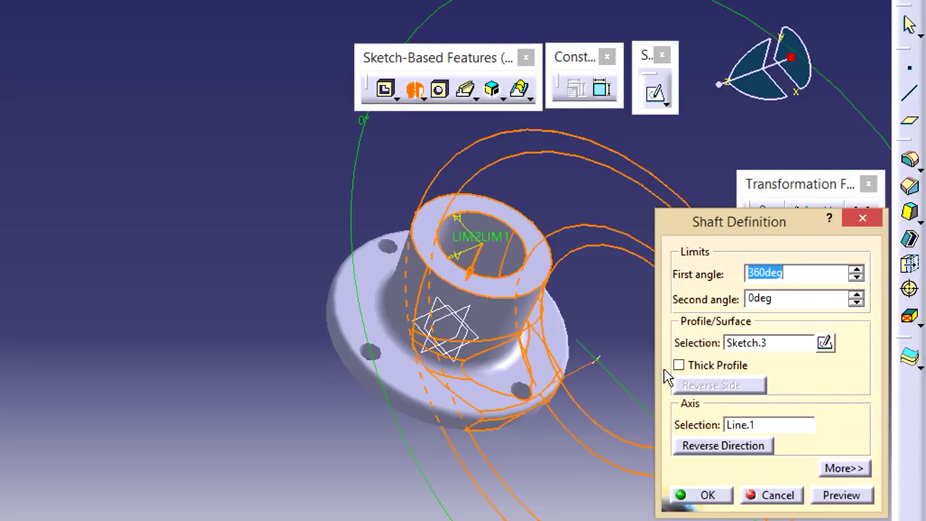
pyautogui.moveTo(333, 408); pyautogui.dragTo(393, 347, button='middle')
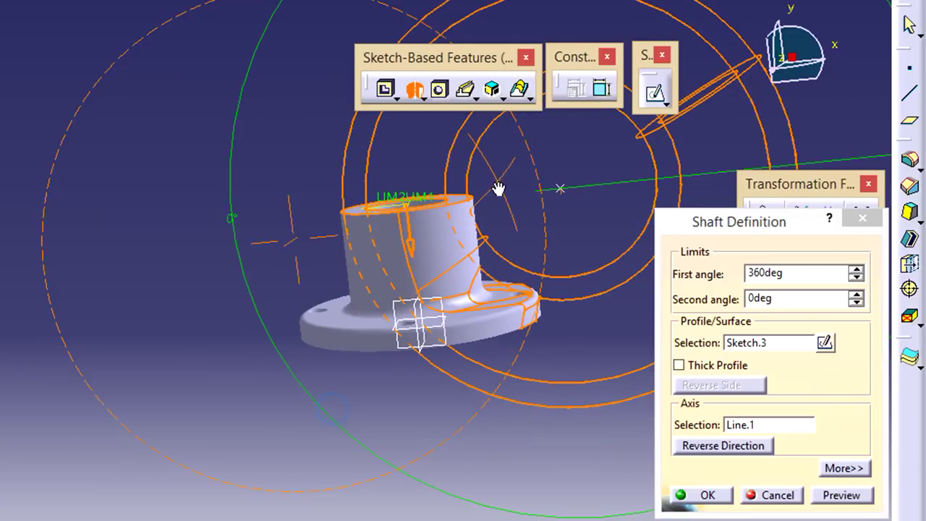
pyautogui.click(839, 496)
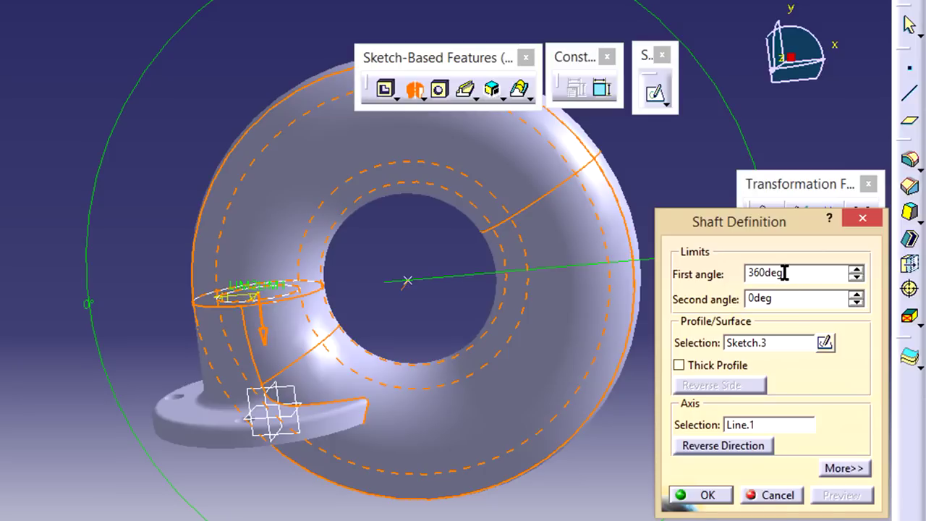
# - Set the First angle to 90deg, flip the elbow upward, and confirm the shaft
pyautogui.moveTo(784, 272); pyautogui.dragTo(741, 273)
pyautogui.write('90')
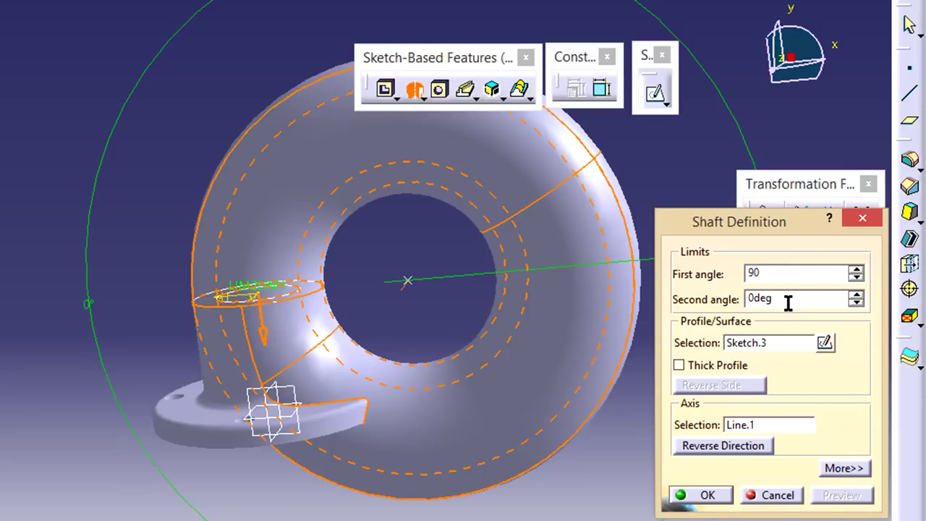
pyautogui.click(788, 302)
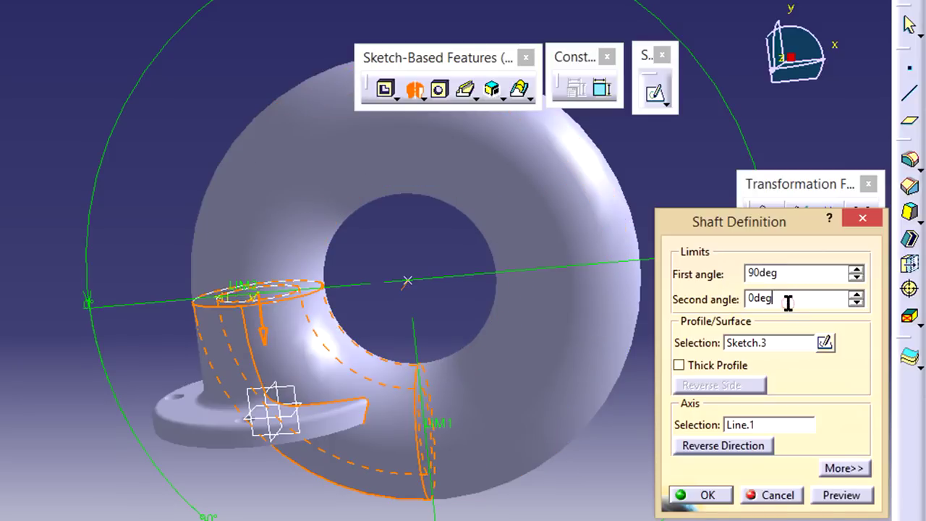
pyautogui.click(848, 501)
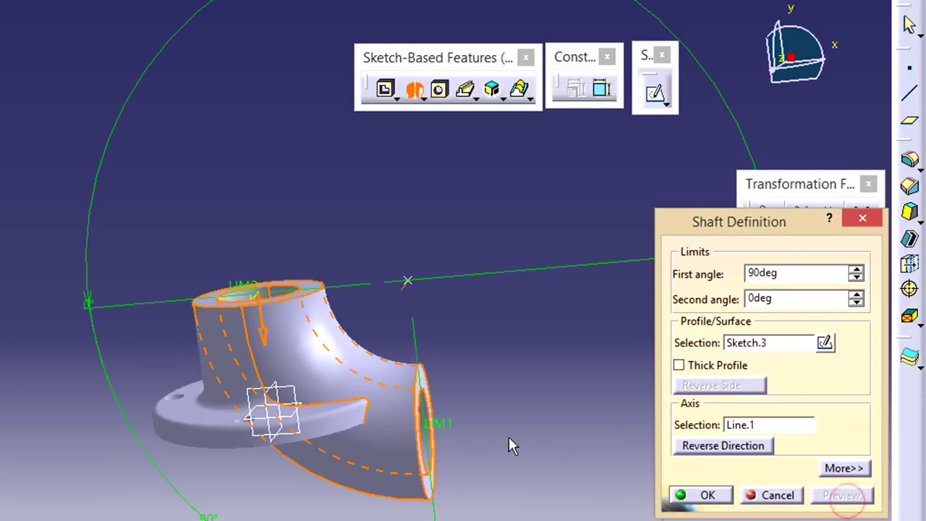
pyautogui.moveTo(511, 500)
pyautogui.mouseDown(button='middle')
pyautogui.moveTo(639, 326)
pyautogui.moveTo(698, 388)
pyautogui.mouseUp(button='middle')
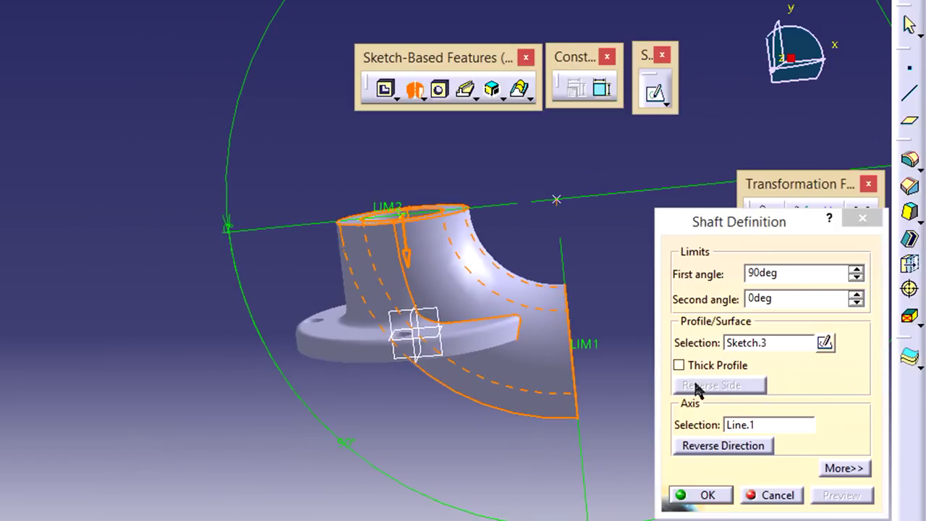
pyautogui.click(732, 449)
pyautogui.moveTo(579, 356); pyautogui.dragTo(542, 451, button='middle')
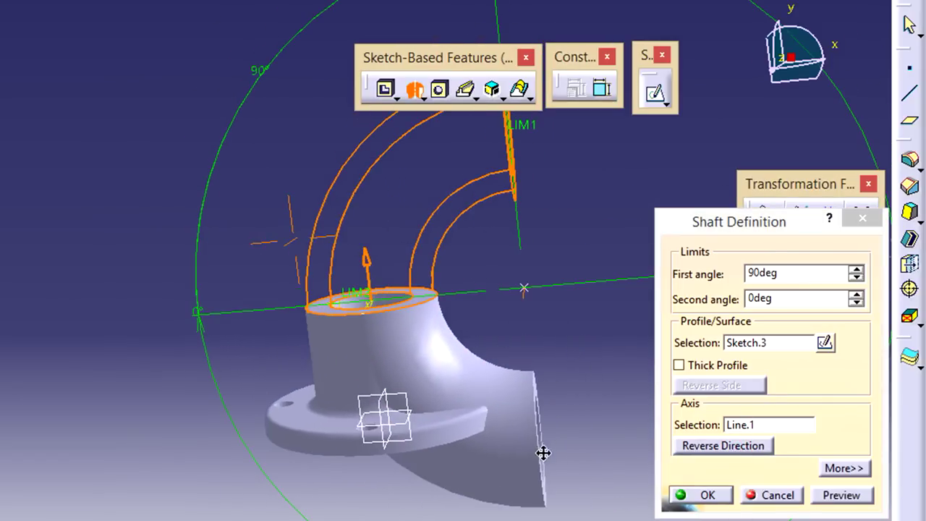
pyautogui.click(840, 495)
pyautogui.click(707, 495)
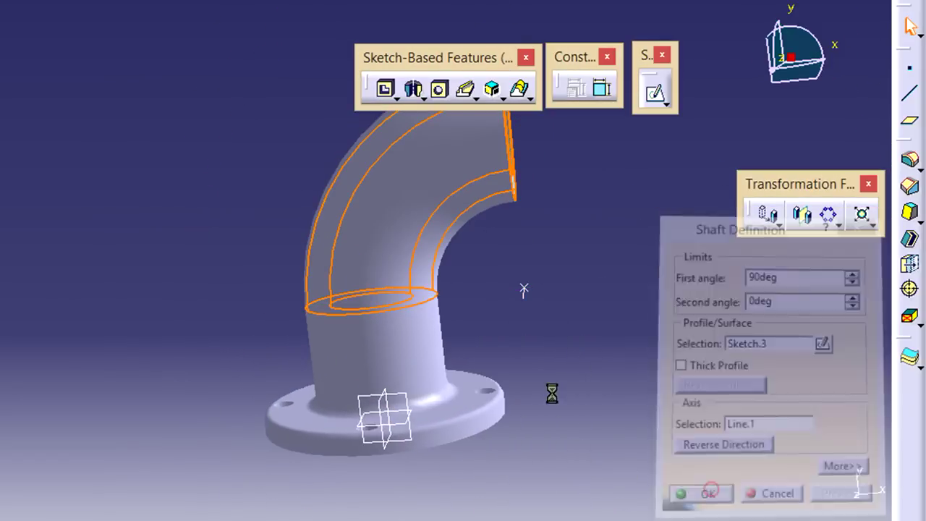
pyautogui.moveTo(649, 389)
pyautogui.mouseDown(button='middle')
pyautogui.moveTo(717, 432)
pyautogui.moveTo(377, 348)
pyautogui.mouseUp(button='middle')
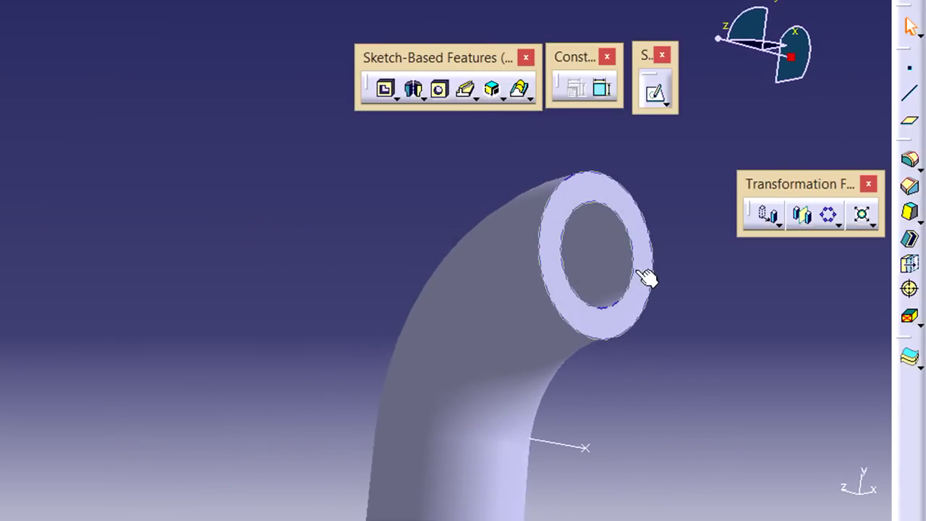
# - Sketch on the tube's open end face, project its inner and outer circles, and exit
pyautogui.click(644, 275)
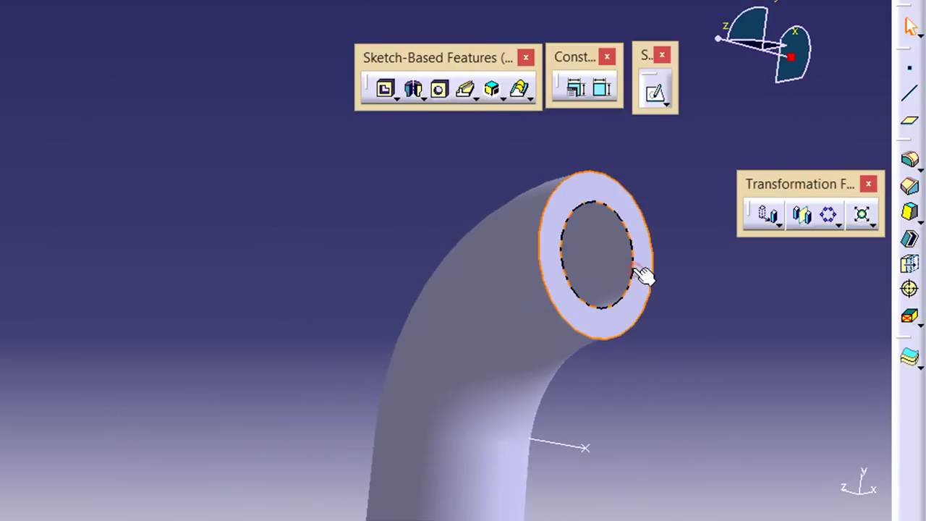
pyautogui.click(656, 94)
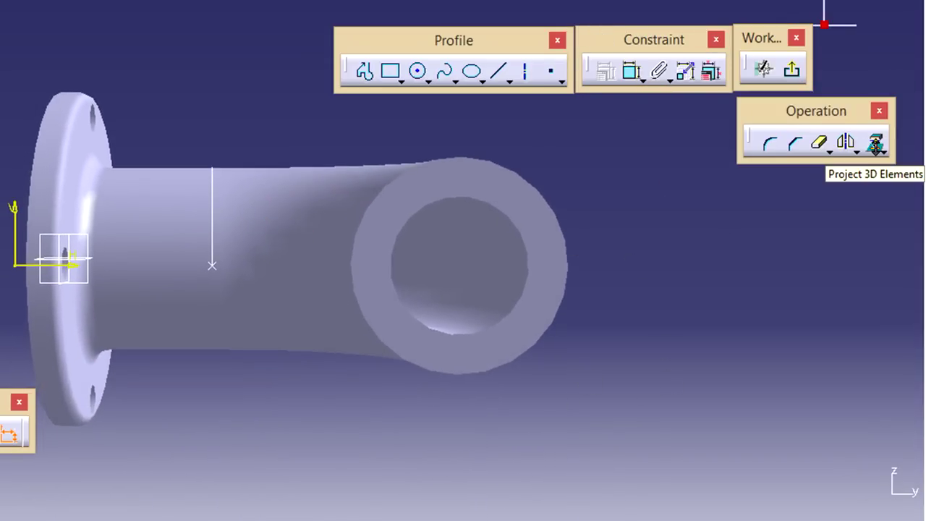
pyautogui.click(875, 144)
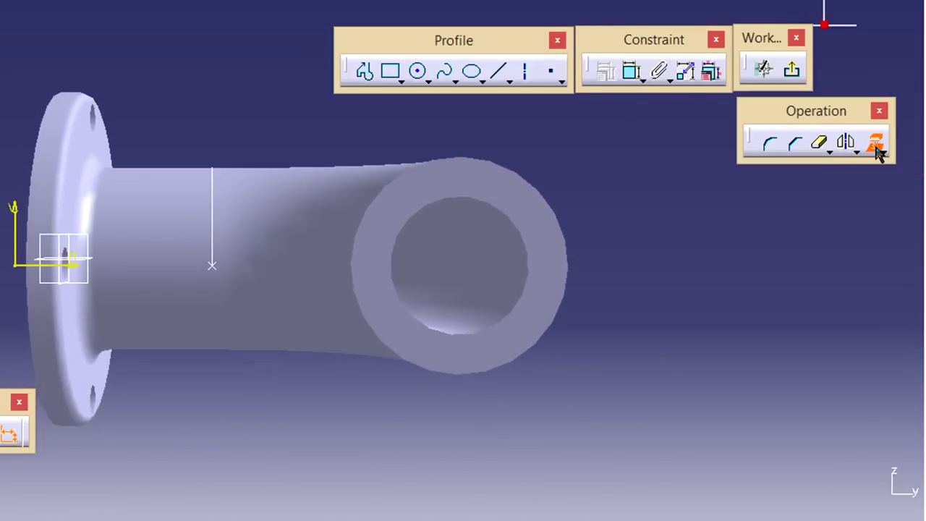
pyautogui.click(521, 213)
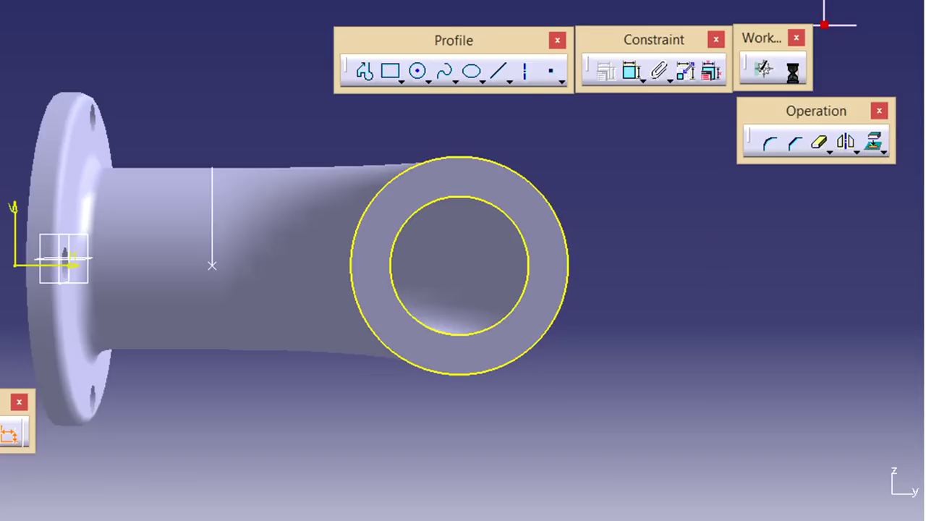
pyautogui.click(763, 69)
pyautogui.moveTo(540, 216); pyautogui.dragTo(662, 362, button='middle')
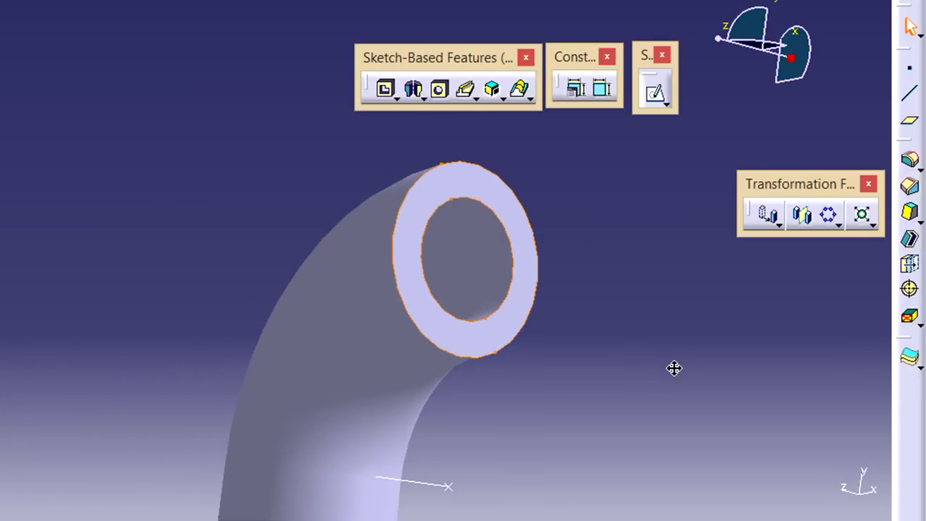
# - Pad Sketch.4 by 7 mm to extend the elbow end into a straight collar
pyautogui.click(396, 101)
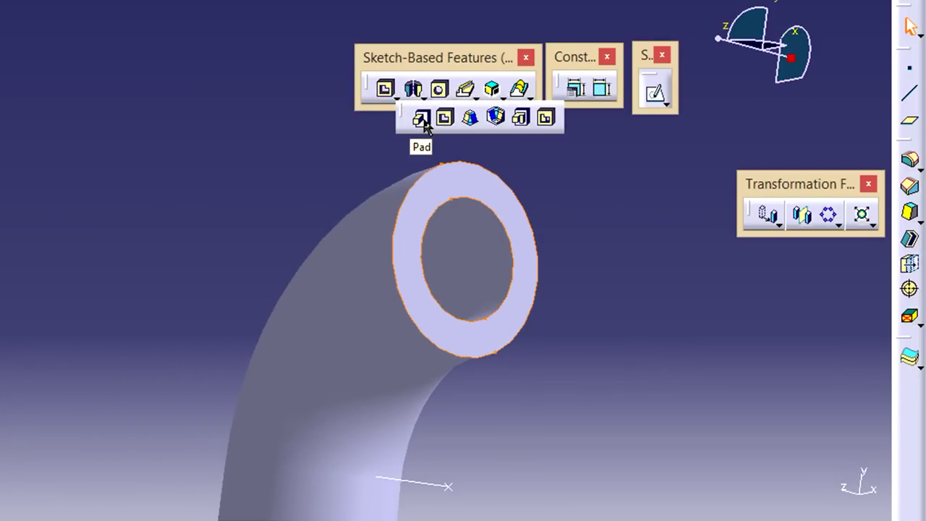
pyautogui.click(421, 118)
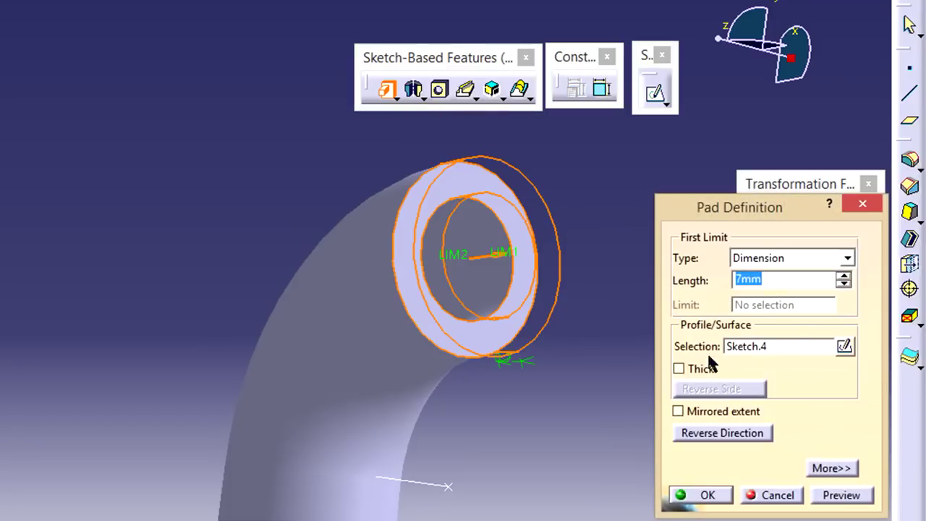
pyautogui.click(842, 496)
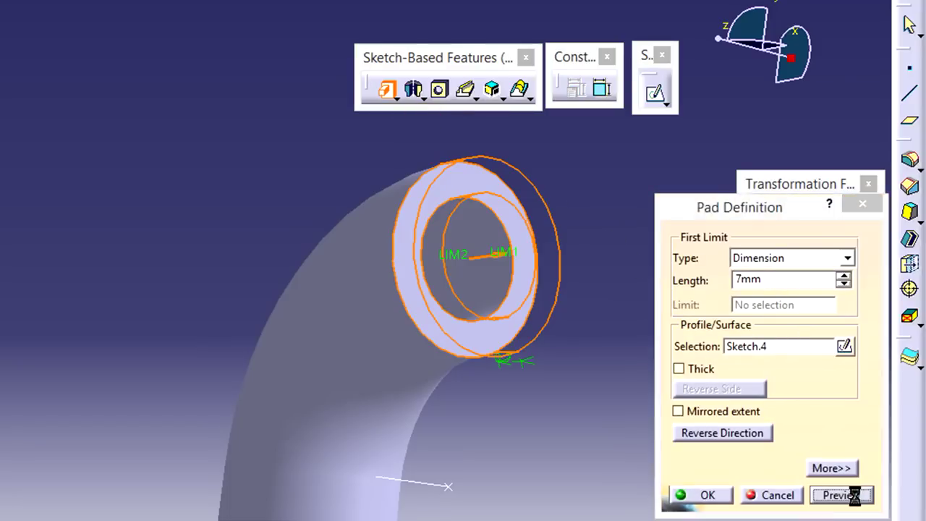
pyautogui.click(705, 497)
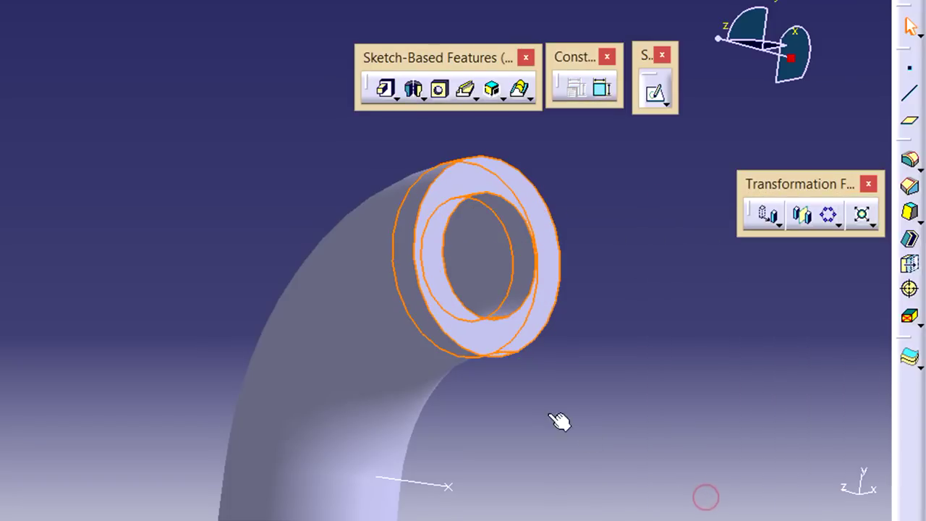
pyautogui.moveTo(488, 421)
pyautogui.mouseDown(button='middle')
pyautogui.moveTo(668, 382)
pyautogui.moveTo(692, 485)
pyautogui.moveTo(659, 494)
pyautogui.mouseUp(button='middle')
pyautogui.moveTo(620, 391)
pyautogui.mouseDown(button='middle')
pyautogui.moveTo(496, 304)
pyautogui.moveTo(343, 287)
pyautogui.mouseUp(button='middle')
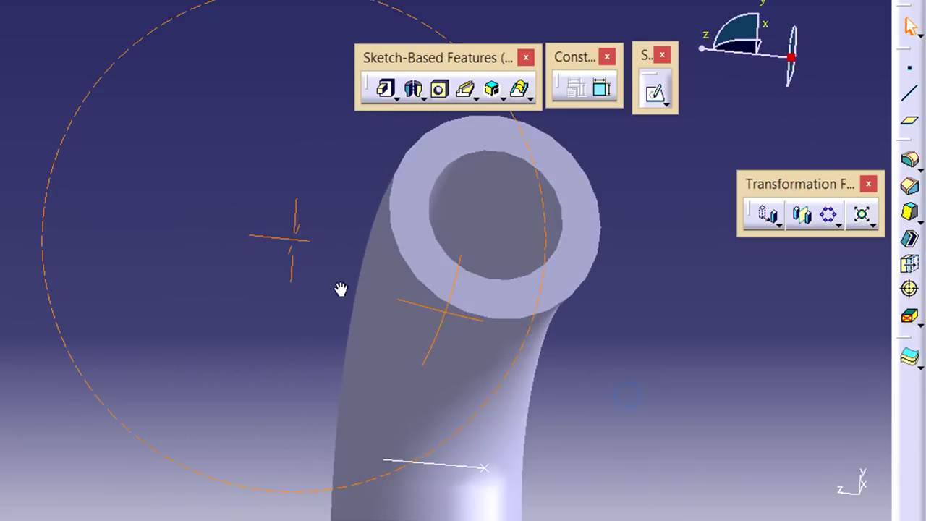
# - Start a sketch on the pipe's new end face and project the inner bore edge
pyautogui.click(568, 261)
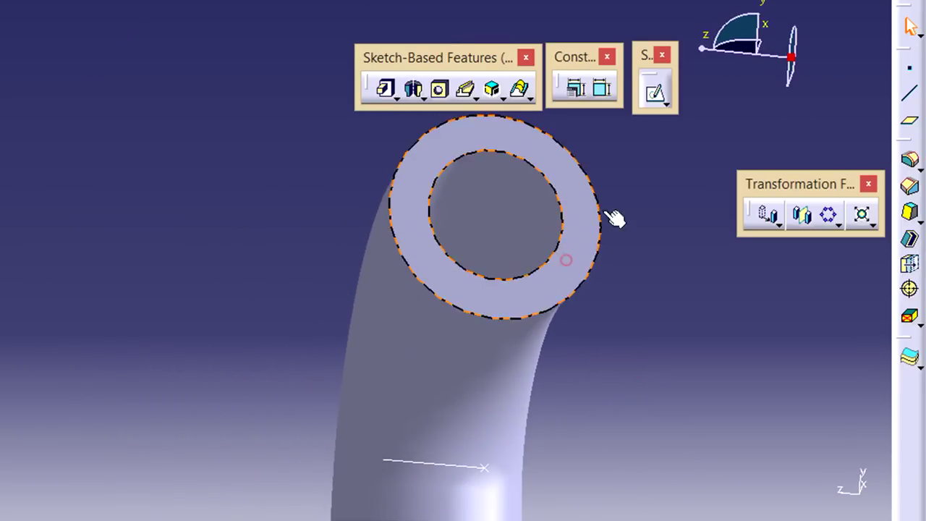
pyautogui.click(656, 95)
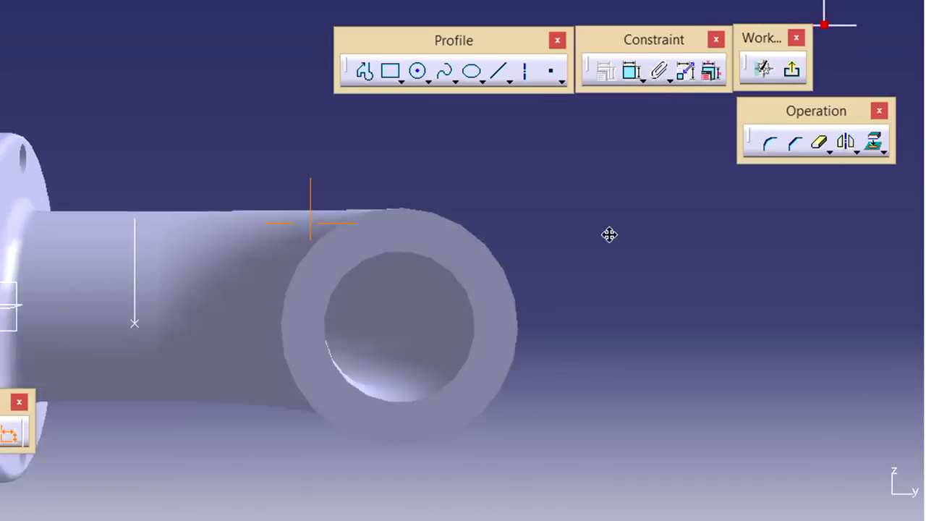
pyautogui.moveTo(643, 188); pyautogui.dragTo(704, 238, button='middle')
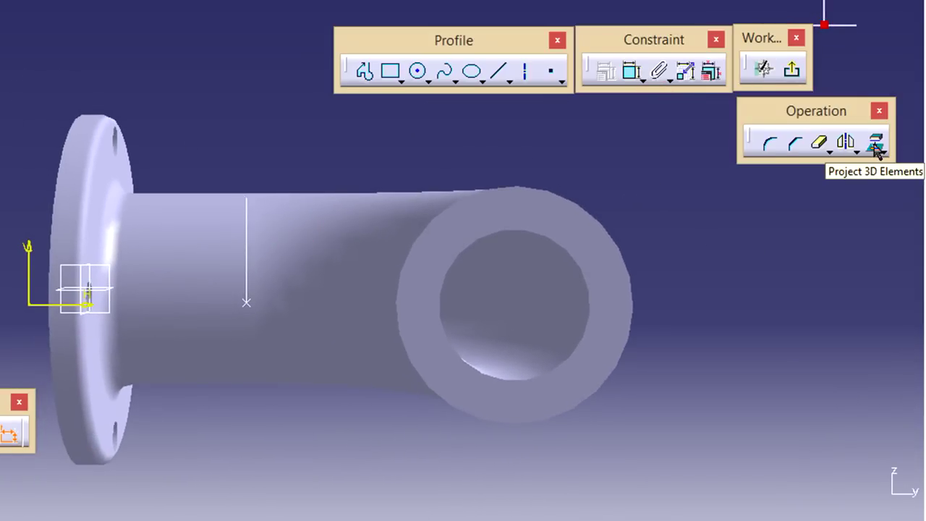
pyautogui.click(875, 147)
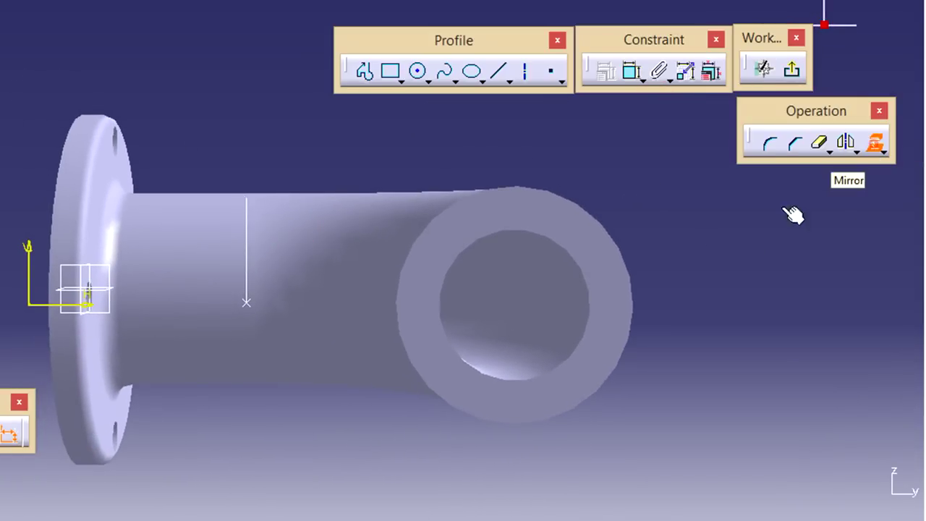
pyautogui.click(592, 292)
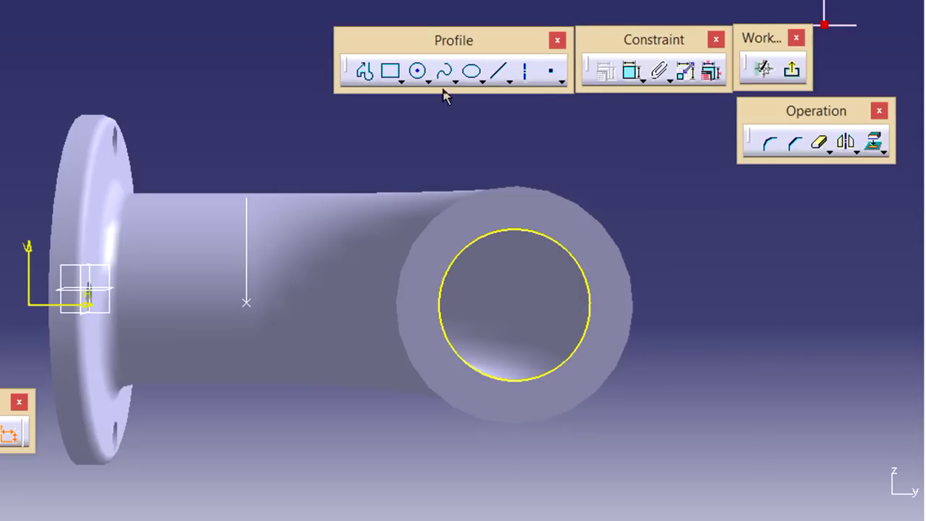
# - Draw a circle concentric with the bore and constrain its radius to 27 mm
pyautogui.click(418, 71)
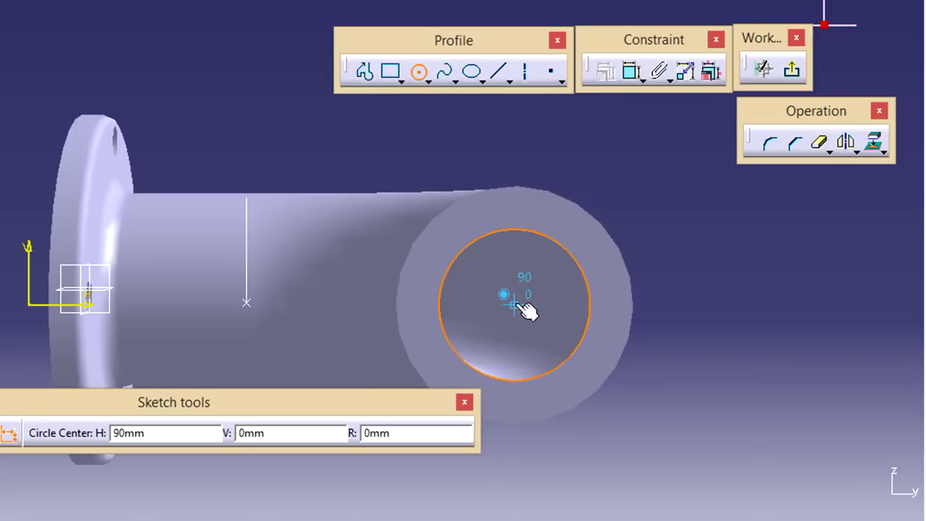
pyautogui.click(521, 299)
pyautogui.click(691, 321)
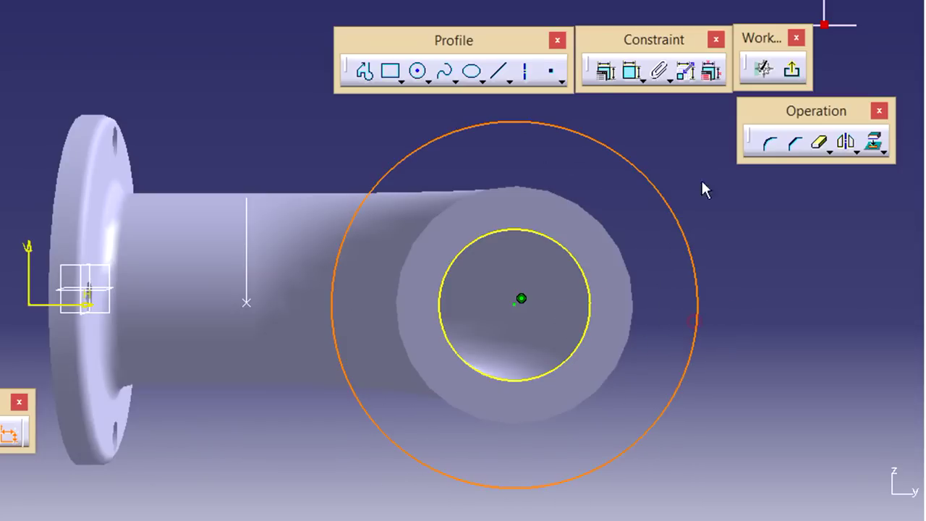
pyautogui.click(631, 73)
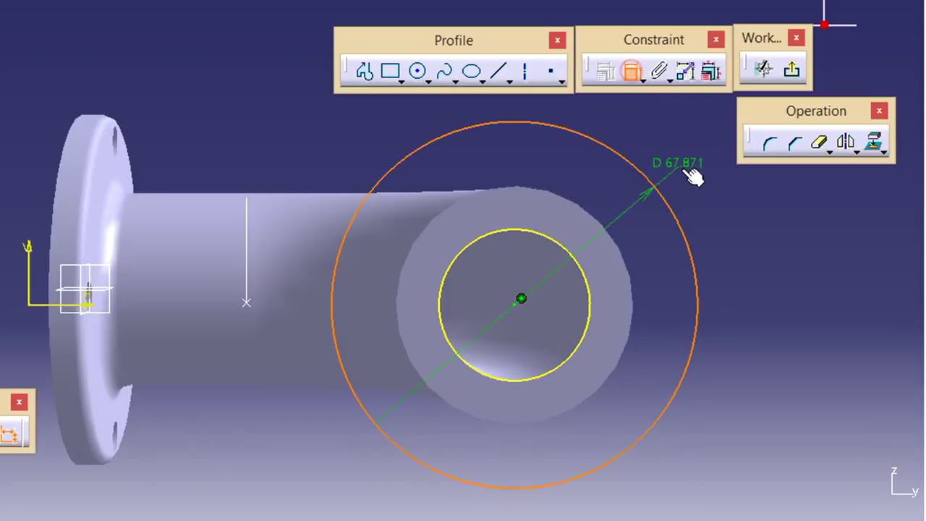
pyautogui.click(701, 182)
pyautogui.doubleClick(702, 175)
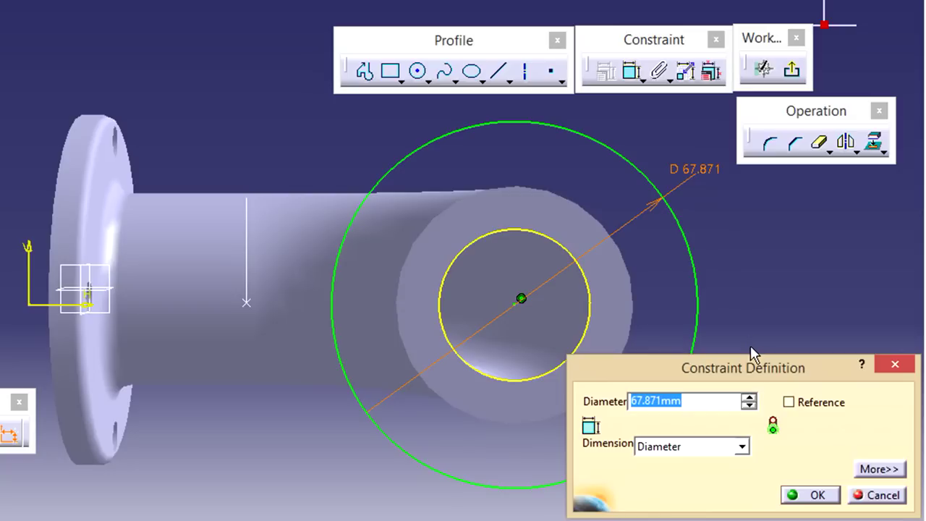
pyautogui.click(705, 446)
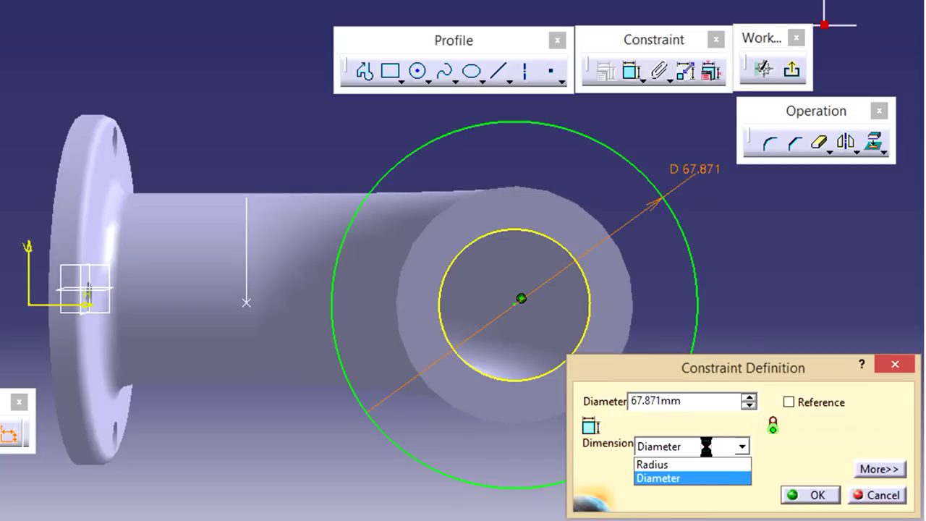
pyautogui.click(704, 465)
pyautogui.moveTo(682, 399); pyautogui.dragTo(617, 400)
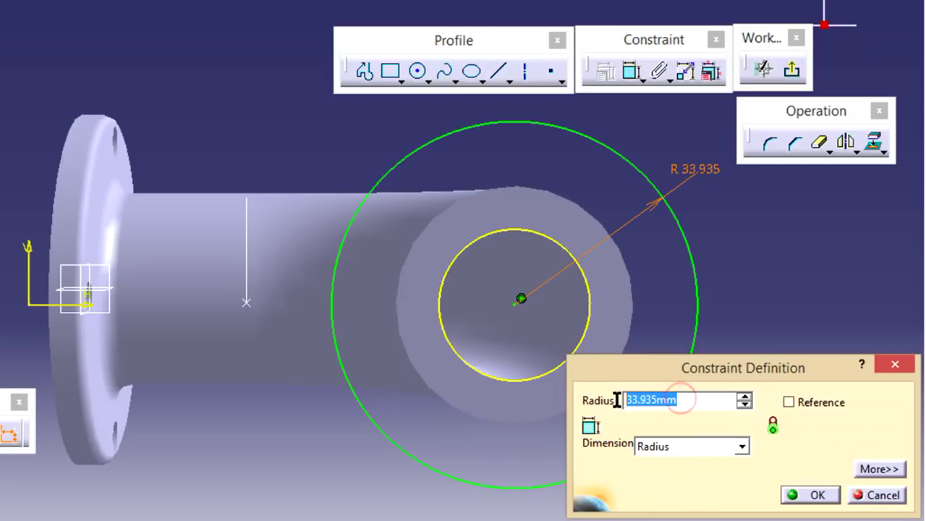
pyautogui.write('27')
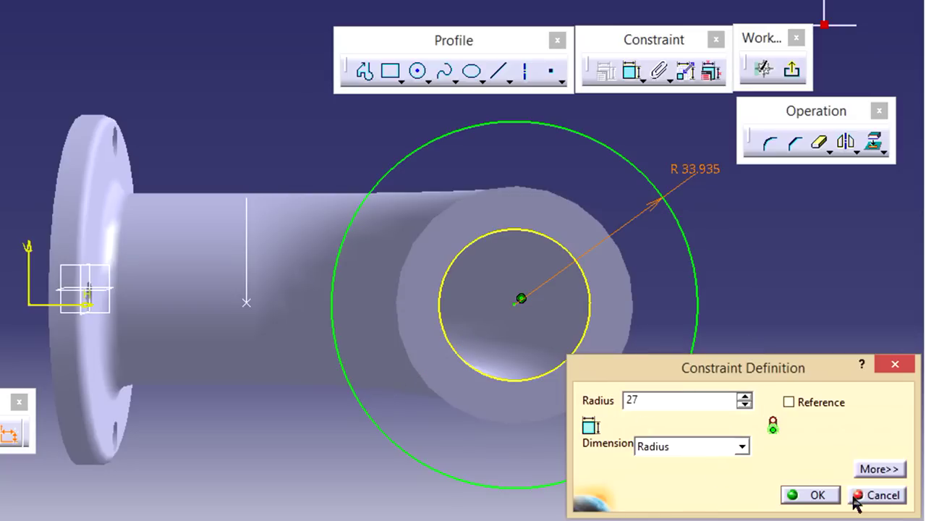
pyautogui.click(816, 496)
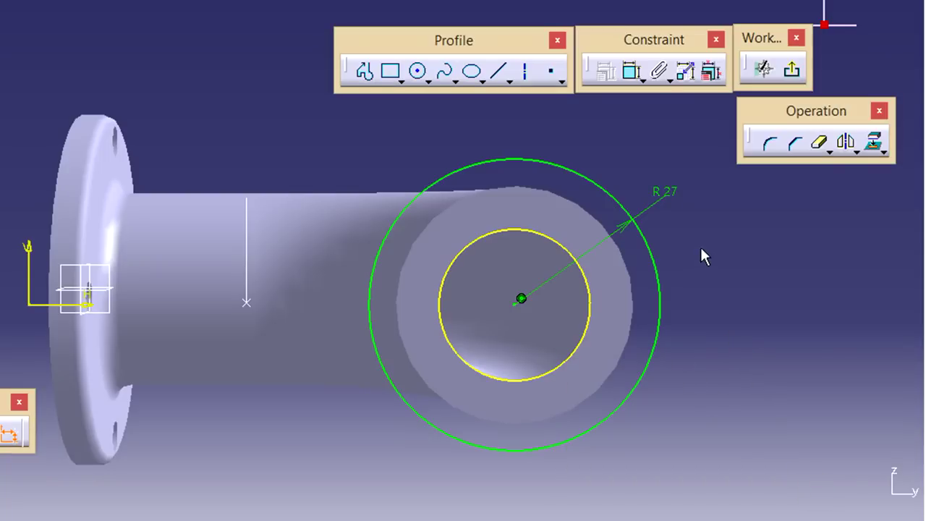
# - Draw a lug circle right of the bore and a small hole circle inside it
pyautogui.click(420, 72)
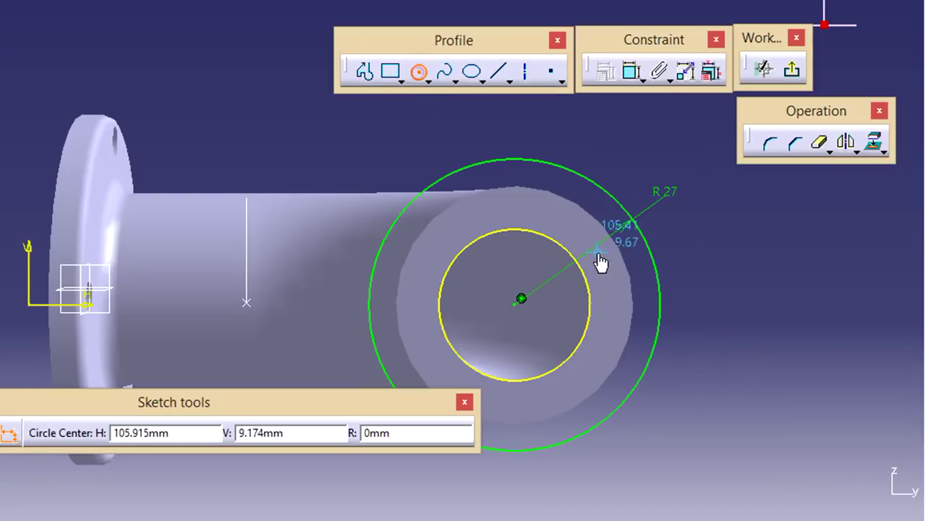
pyautogui.click(622, 305)
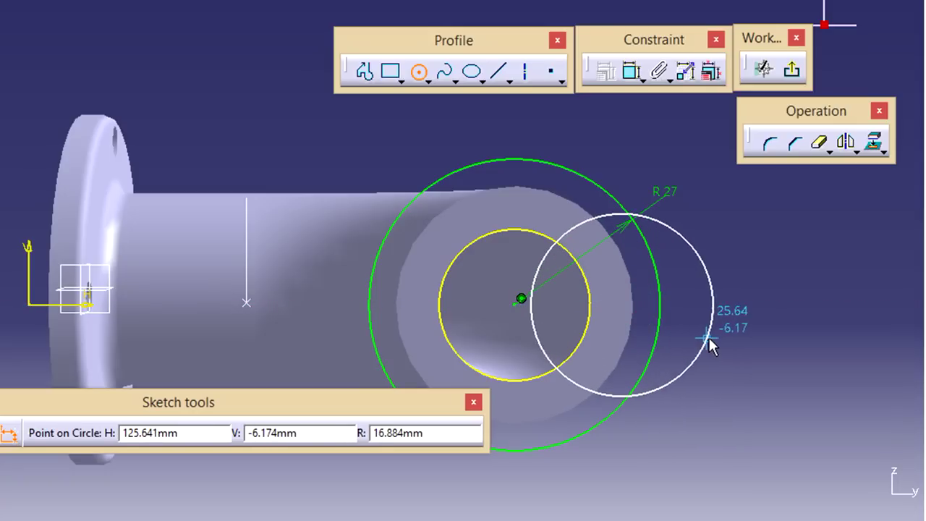
pyautogui.click(707, 340)
pyautogui.click(687, 305)
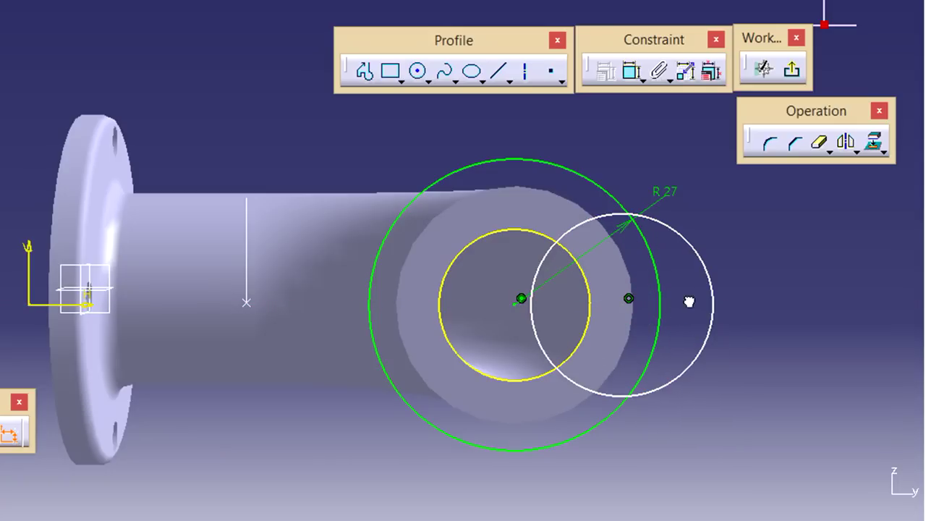
pyautogui.click(419, 72)
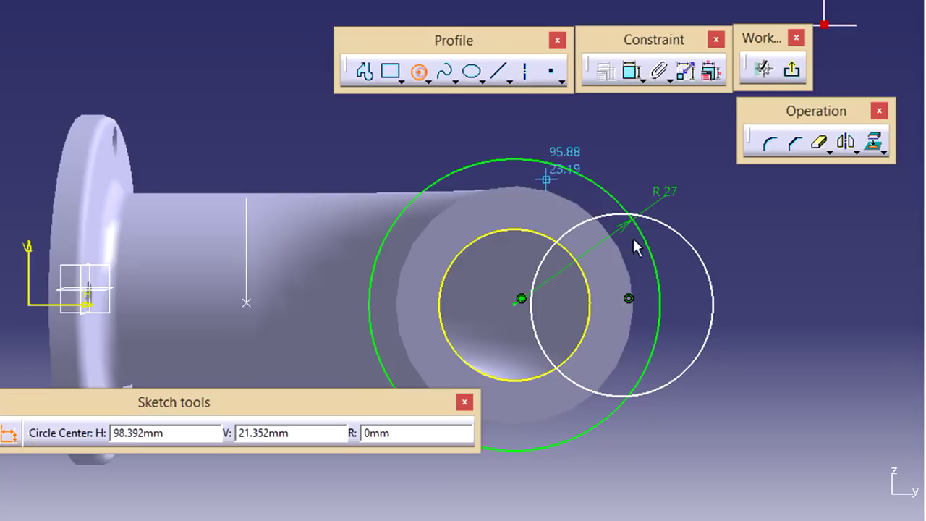
pyautogui.click(684, 304)
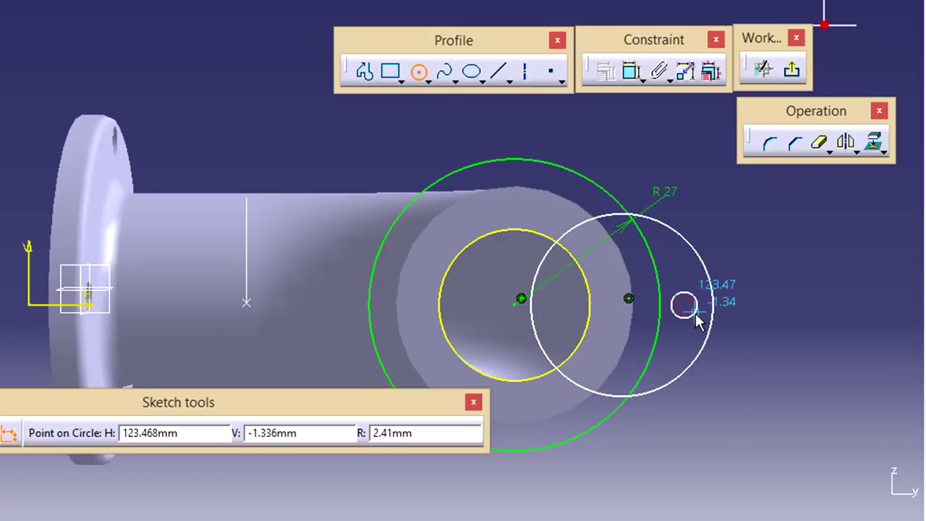
pyautogui.click(695, 316)
pyautogui.click(763, 308)
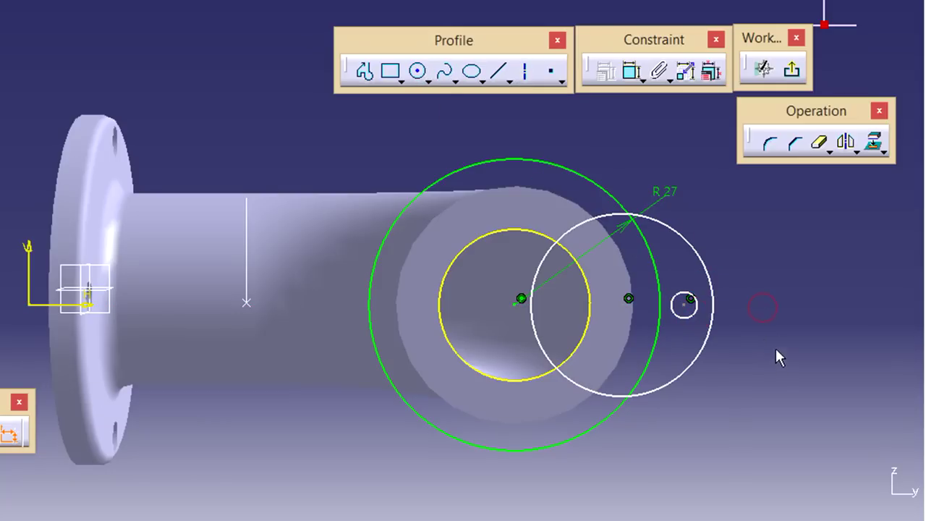
pyautogui.moveTo(744, 286); pyautogui.dragTo(780, 216, button='middle')
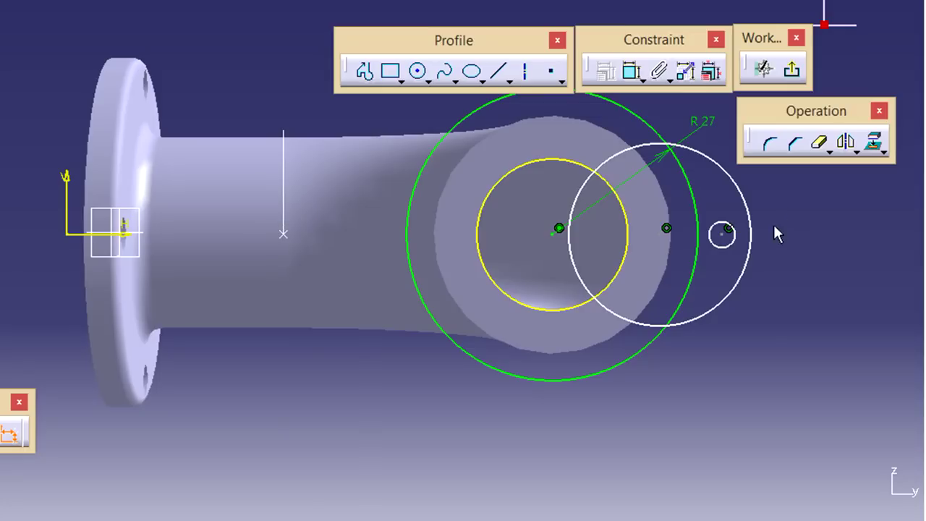
# - Add horizontal distance constraints from the main centre to both new circle centres
pyautogui.click(631, 72)
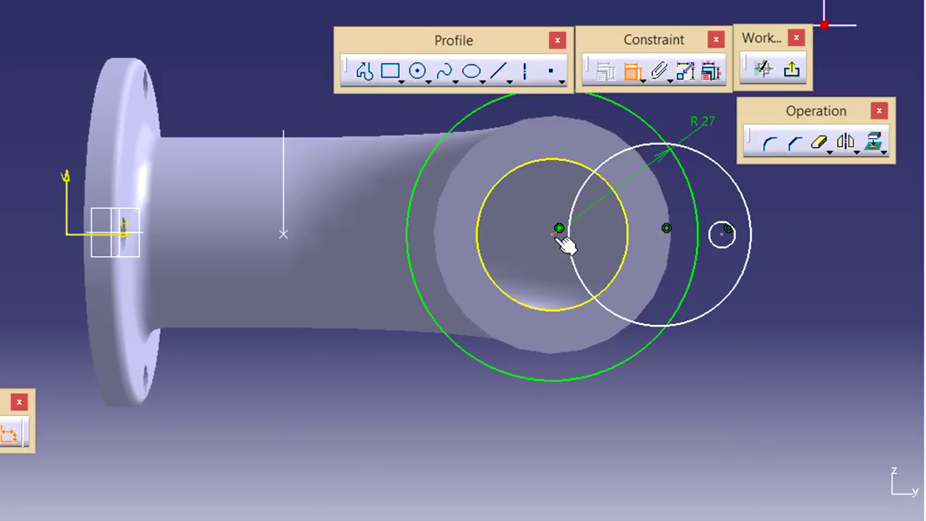
pyautogui.click(666, 229)
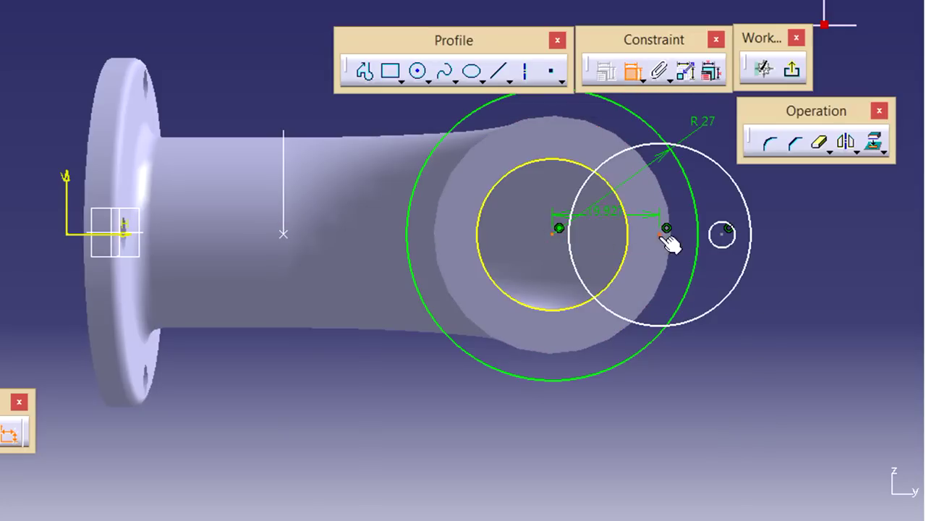
pyautogui.click(608, 399)
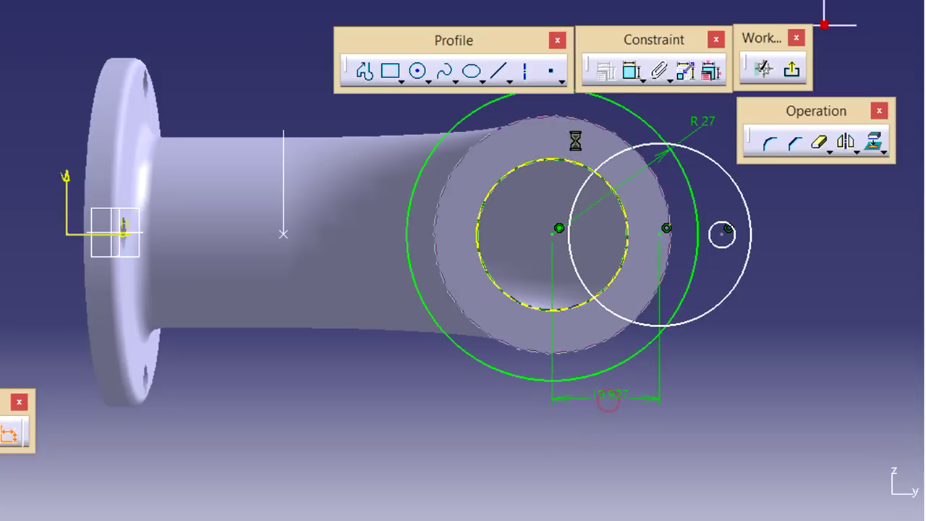
pyautogui.click(712, 239)
pyautogui.click(553, 241)
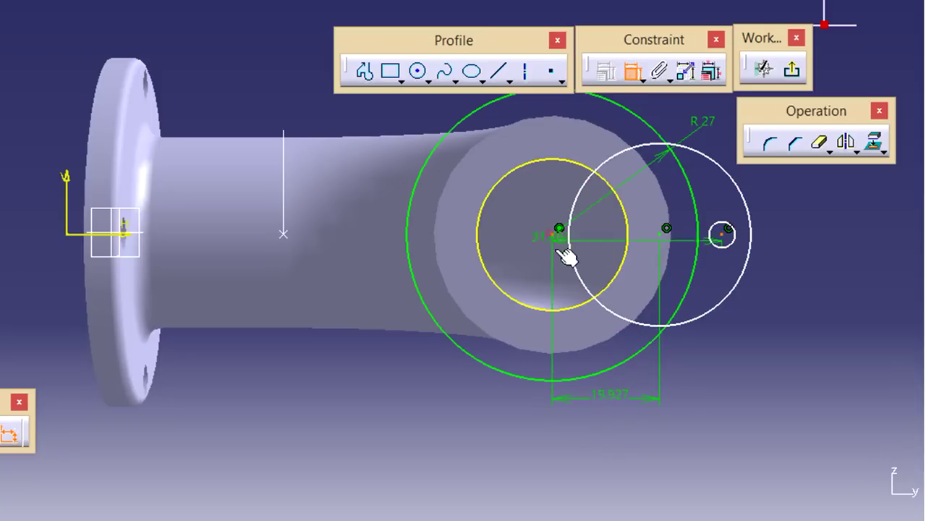
pyautogui.click(640, 426)
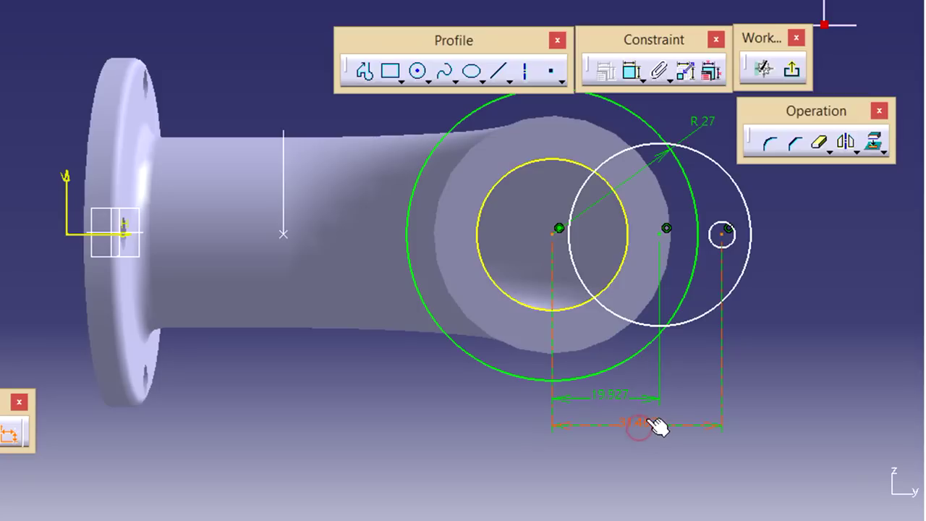
# - Set the lug circle offset to 25 mm and the small circle offset to 34 mm
pyautogui.click(612, 395)
pyautogui.doubleClick(611, 395)
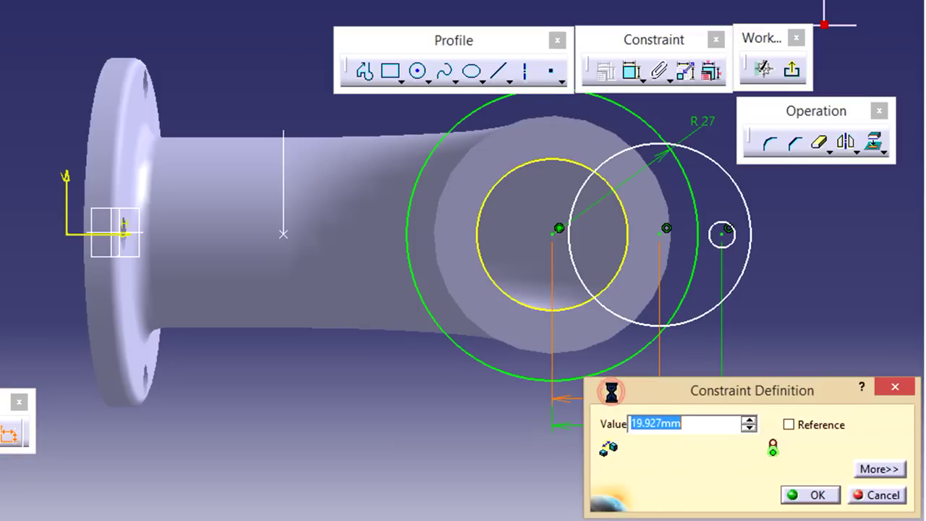
pyautogui.write('25')
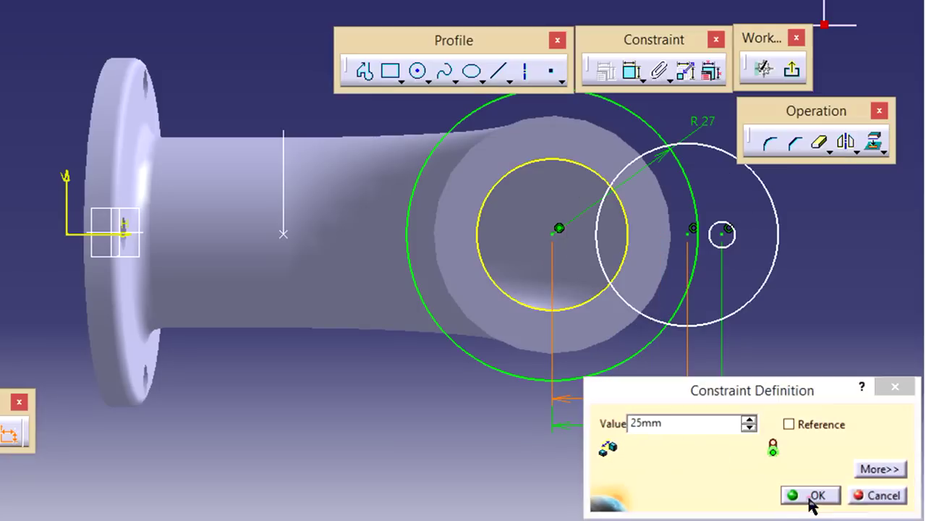
pyautogui.click(812, 496)
pyautogui.doubleClick(634, 426)
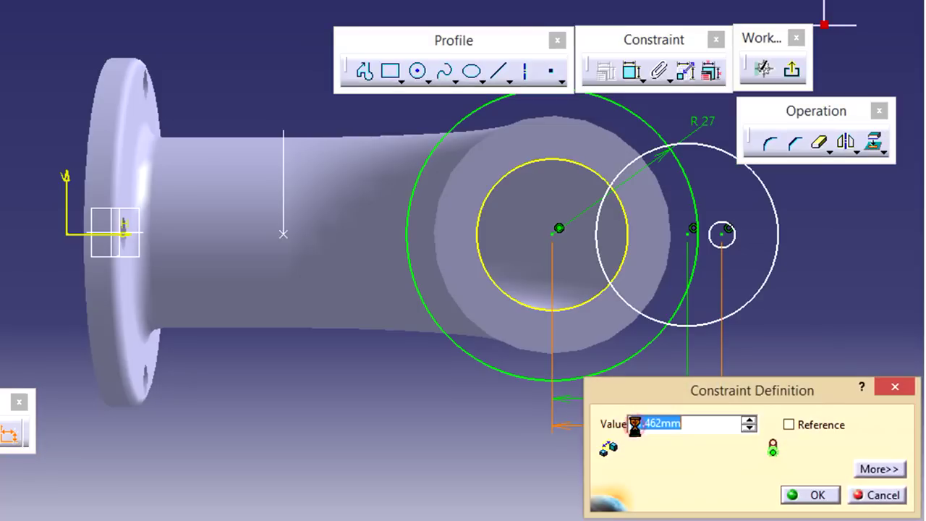
pyautogui.write('34')
pyautogui.click(805, 495)
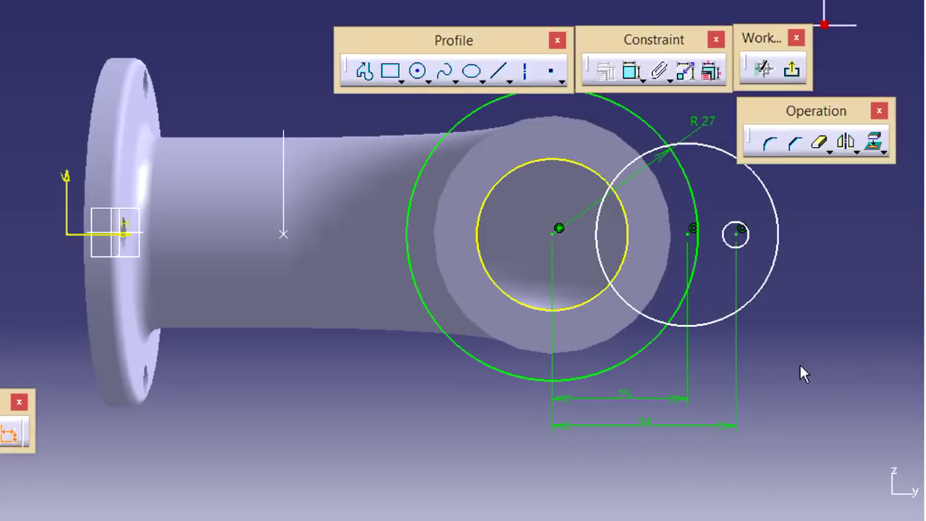
pyautogui.moveTo(799, 362); pyautogui.dragTo(752, 405, button='middle')
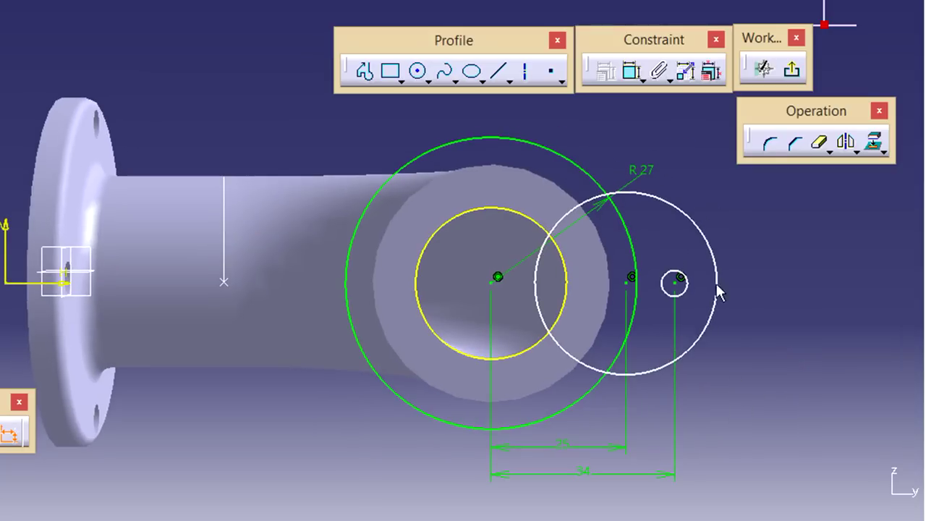
# - Constrain the lug circle to radius 15
pyautogui.click(702, 225)
pyautogui.click(633, 70)
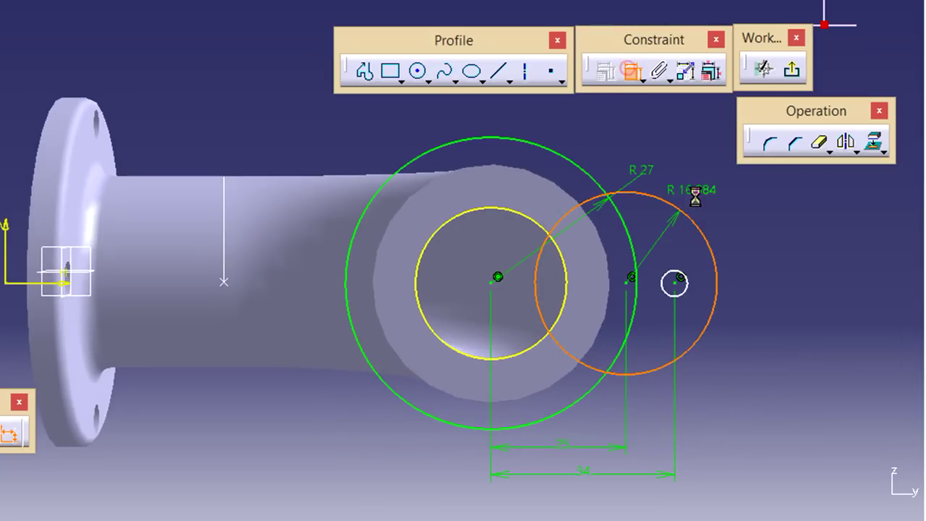
pyautogui.click(718, 196)
pyautogui.doubleClick(709, 184)
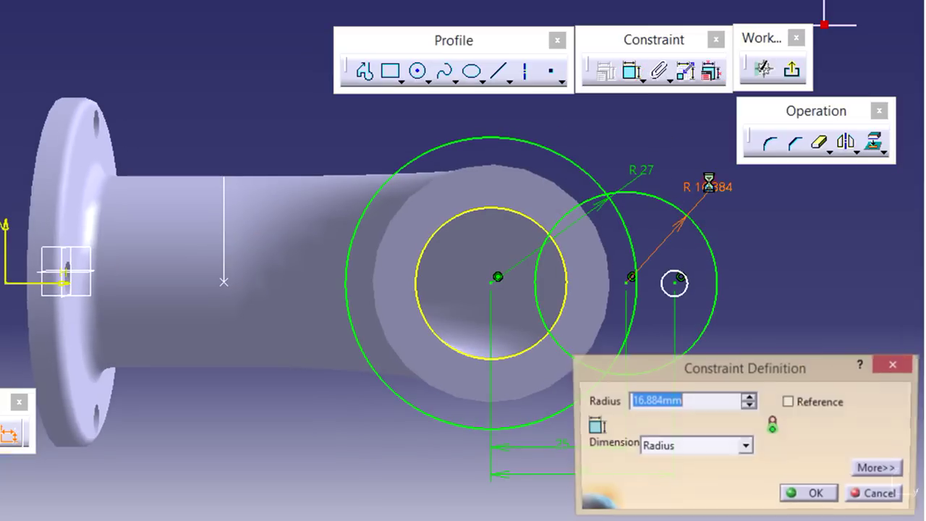
pyautogui.write('15')
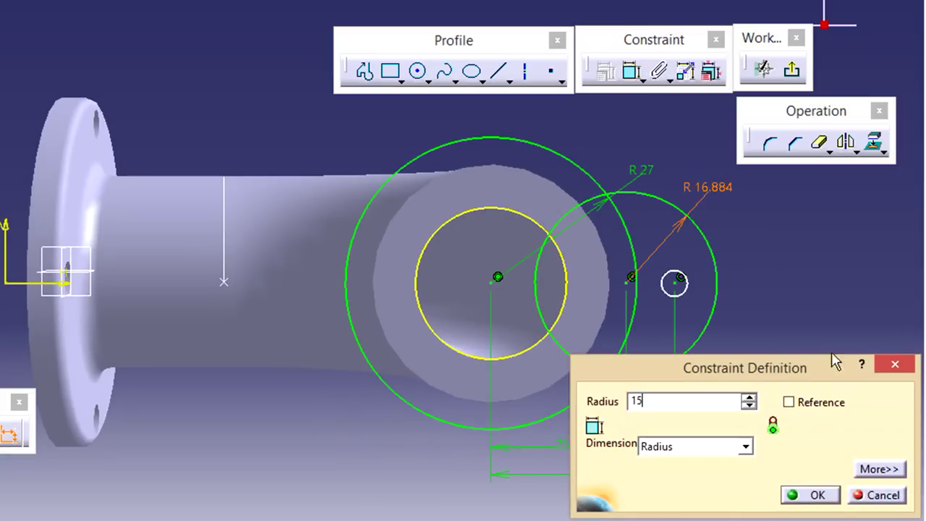
pyautogui.click(814, 495)
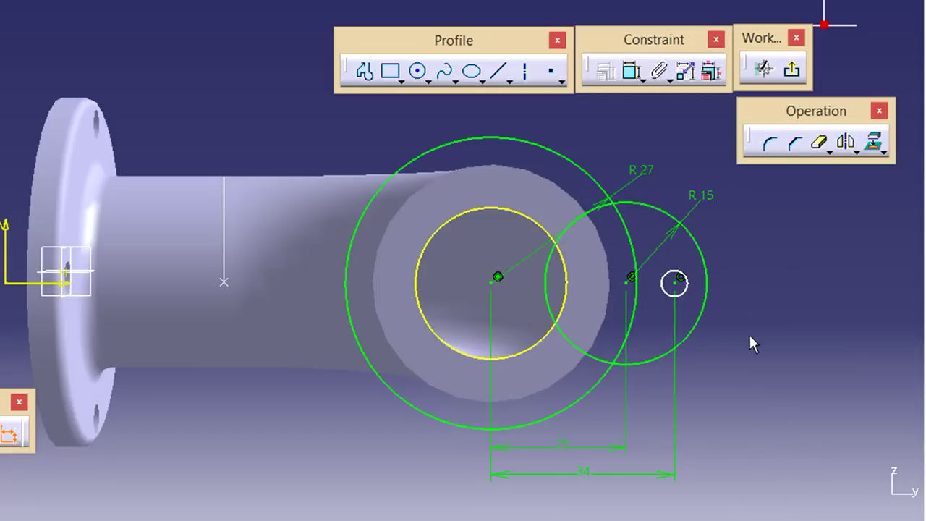
# - Dimension the small hole circle as a diameter of 7
pyautogui.click(687, 284)
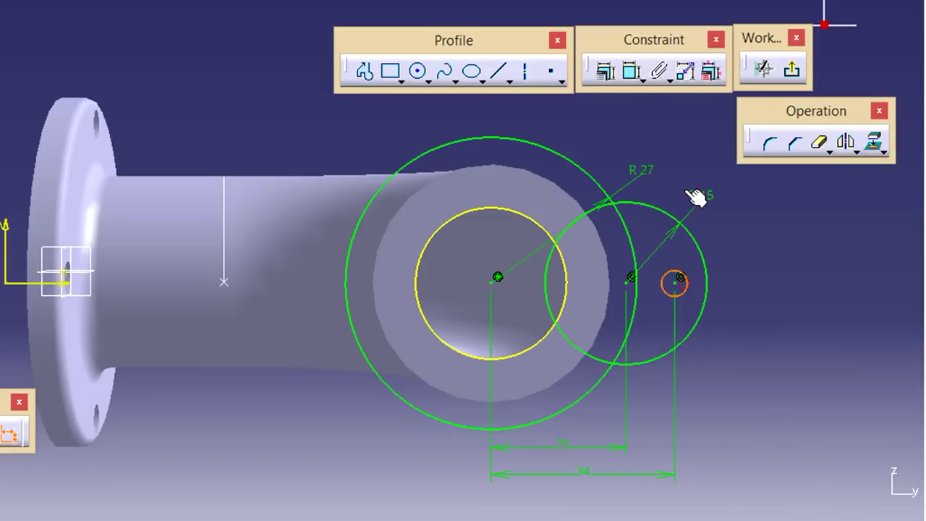
pyautogui.click(631, 73)
pyautogui.click(755, 229)
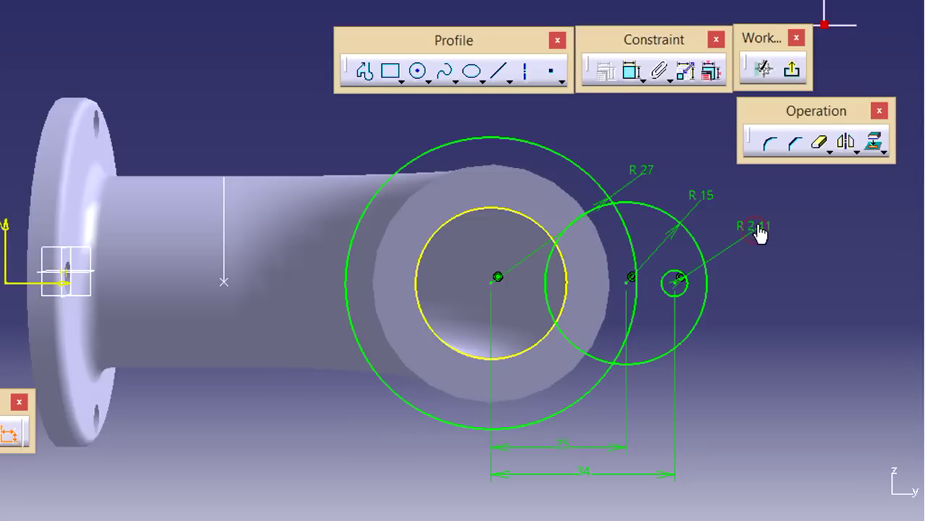
pyautogui.doubleClick(756, 228)
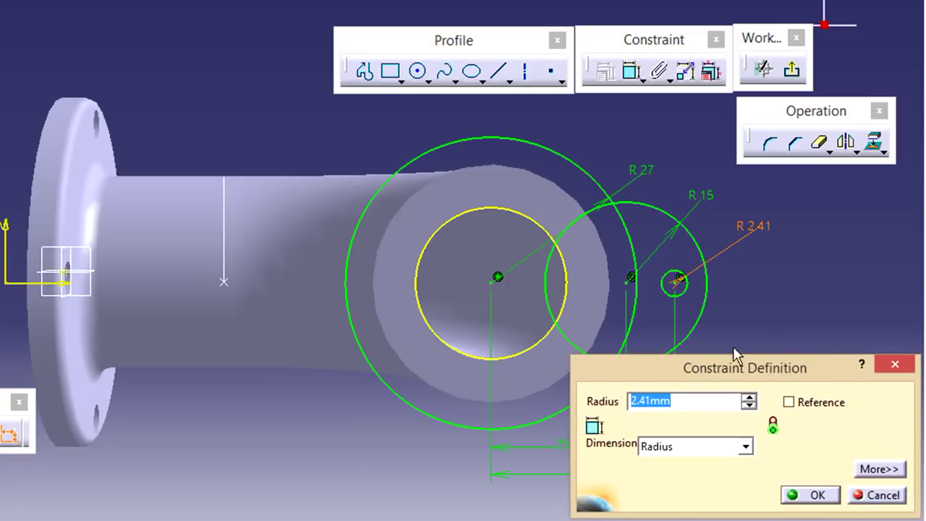
pyautogui.click(700, 454)
pyautogui.click(691, 477)
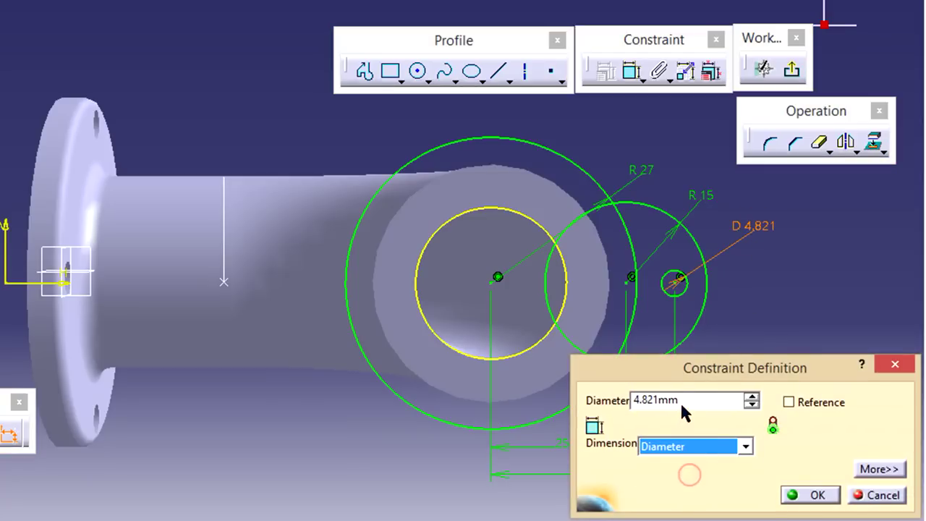
pyautogui.moveTo(683, 400); pyautogui.dragTo(610, 391)
pyautogui.write('7')
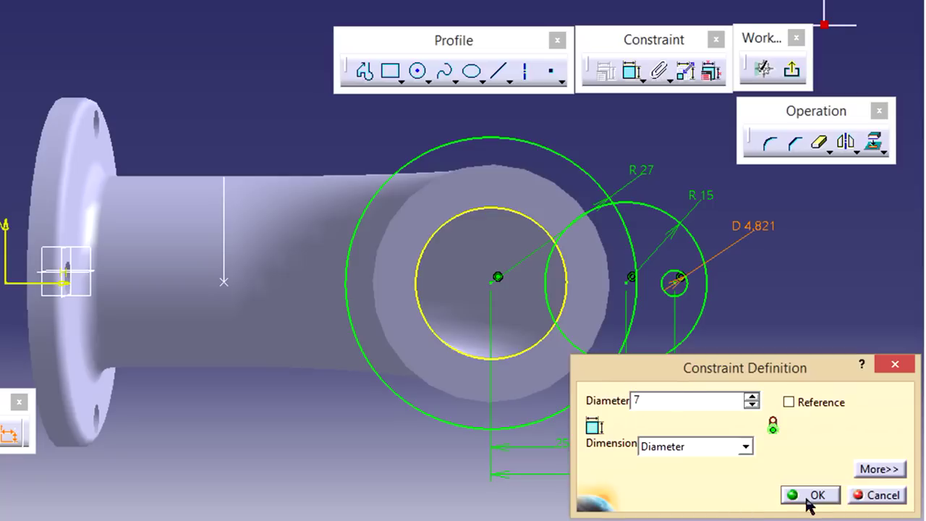
pyautogui.click(810, 496)
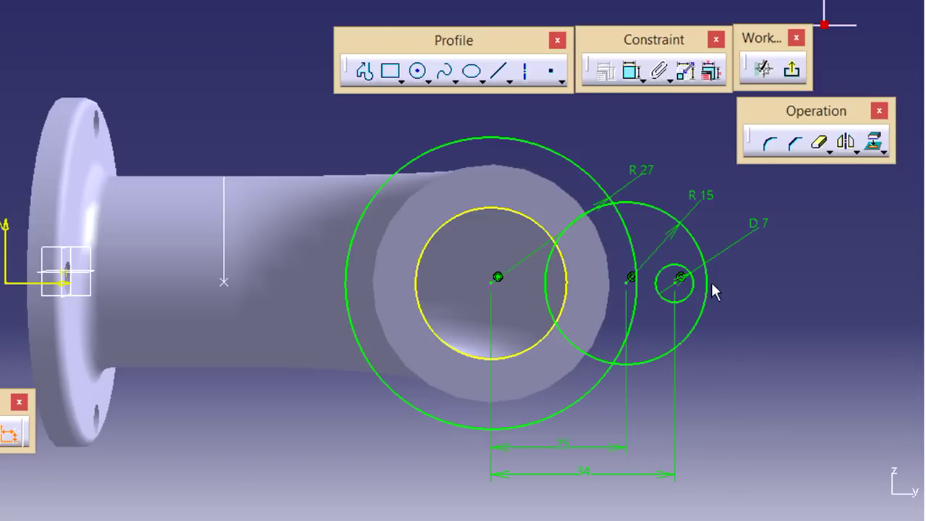
# - Draw an upper circle tangent to the R15 lug circle and select it for mirroring
pyautogui.click(418, 71)
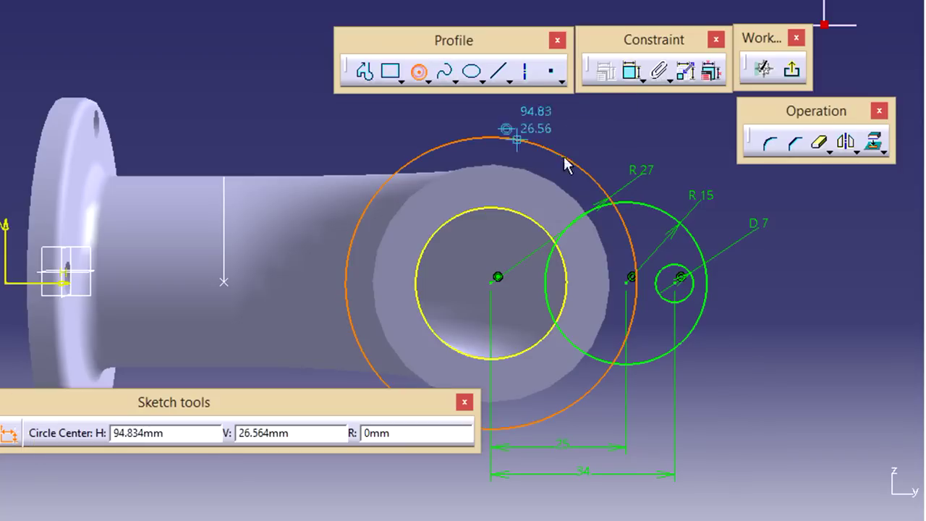
pyautogui.click(641, 135)
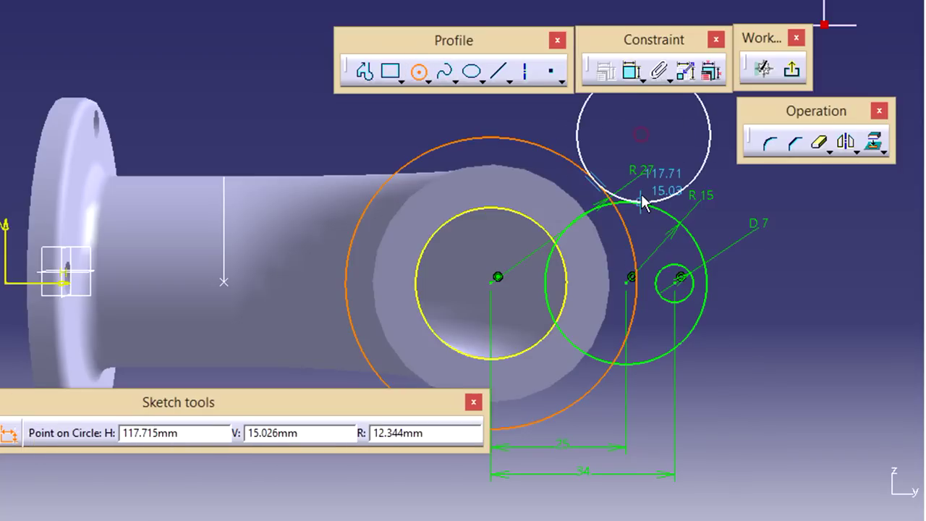
pyautogui.click(616, 200)
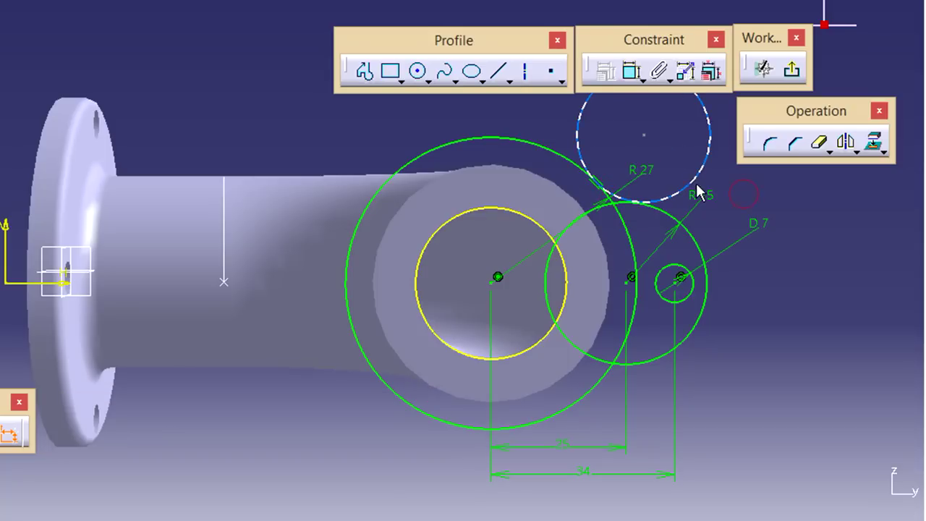
pyautogui.keyDown('ctrl'); pyautogui.click(694, 244); pyautogui.keyUp('ctrl')
pyautogui.click(606, 72)
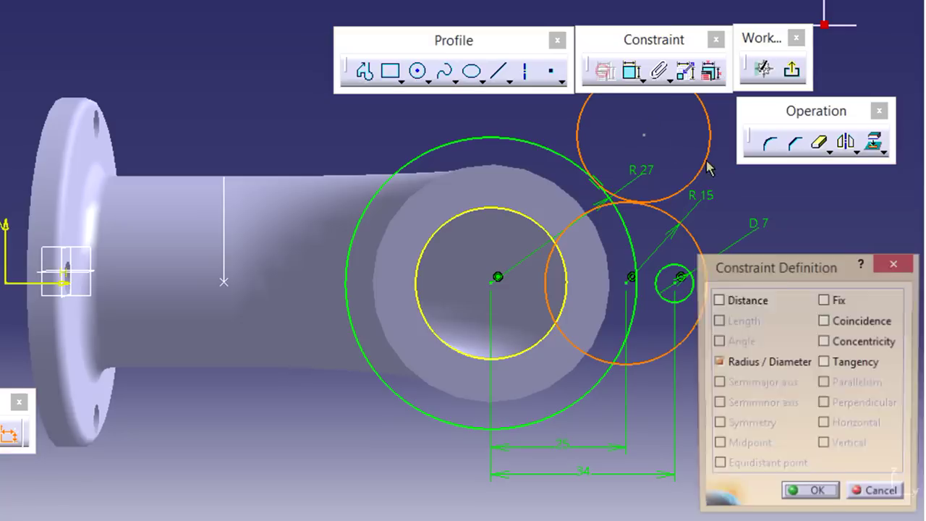
pyautogui.click(837, 365)
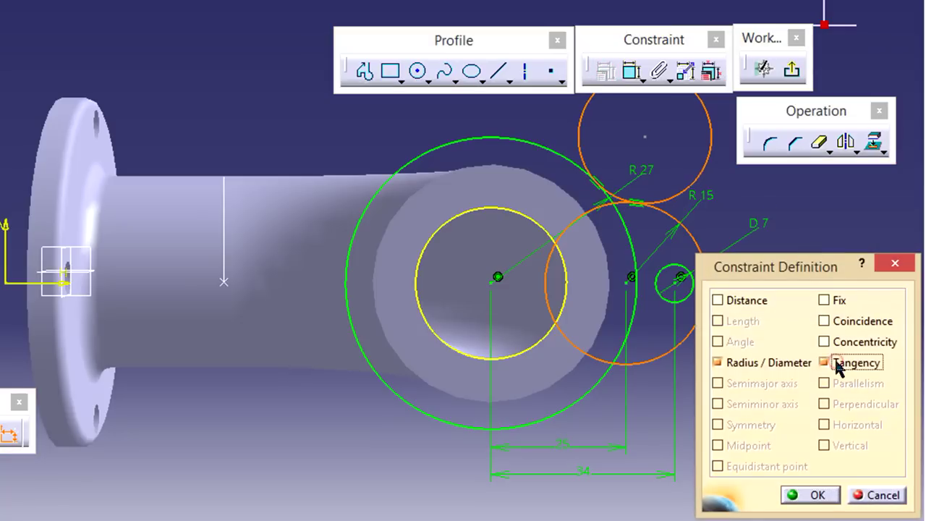
pyautogui.click(811, 495)
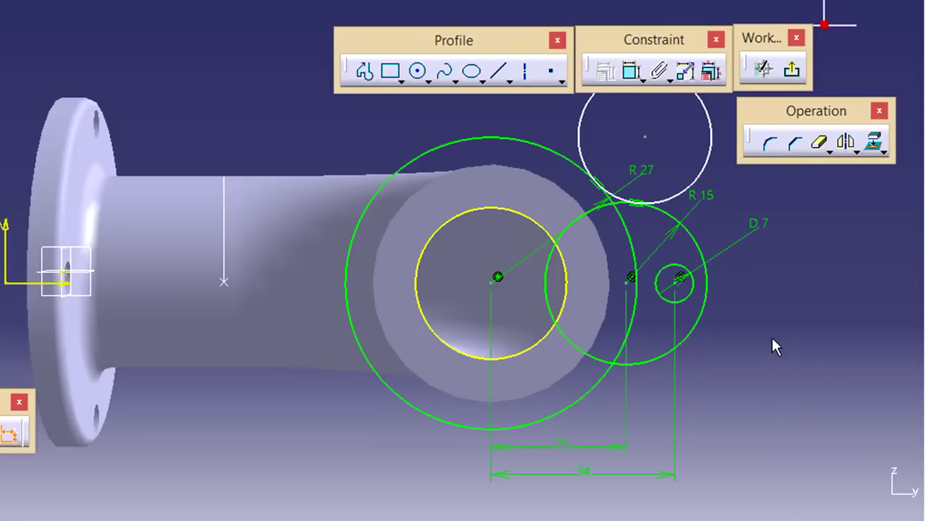
pyautogui.click(701, 172)
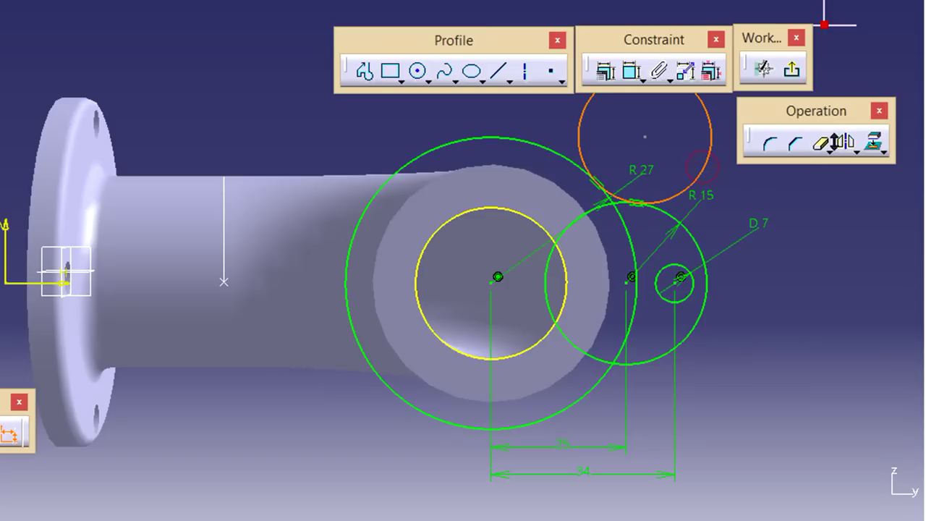
pyautogui.click(850, 150)
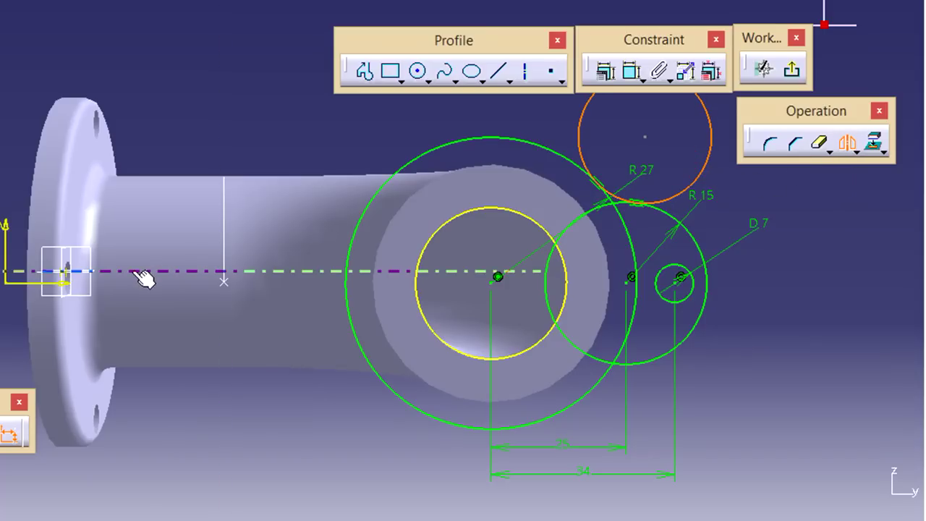
# - Mirror the tangent circle below the H axis, then trim both circles and the inner R15 arc
pyautogui.click(52, 282)
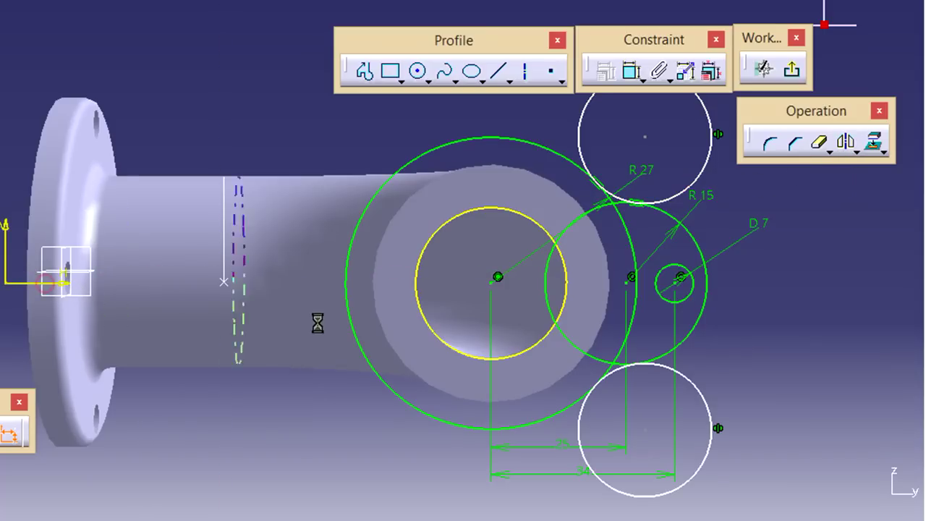
pyautogui.click(755, 356)
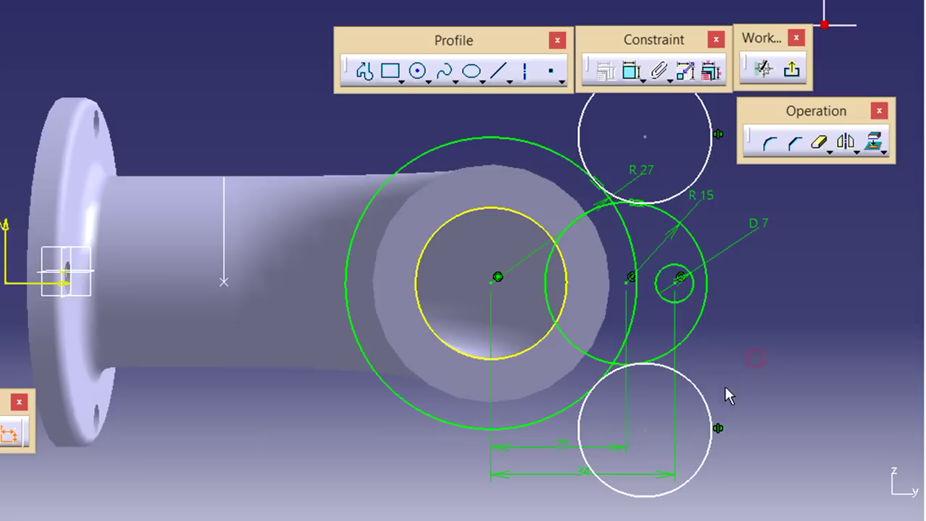
pyautogui.click(822, 144)
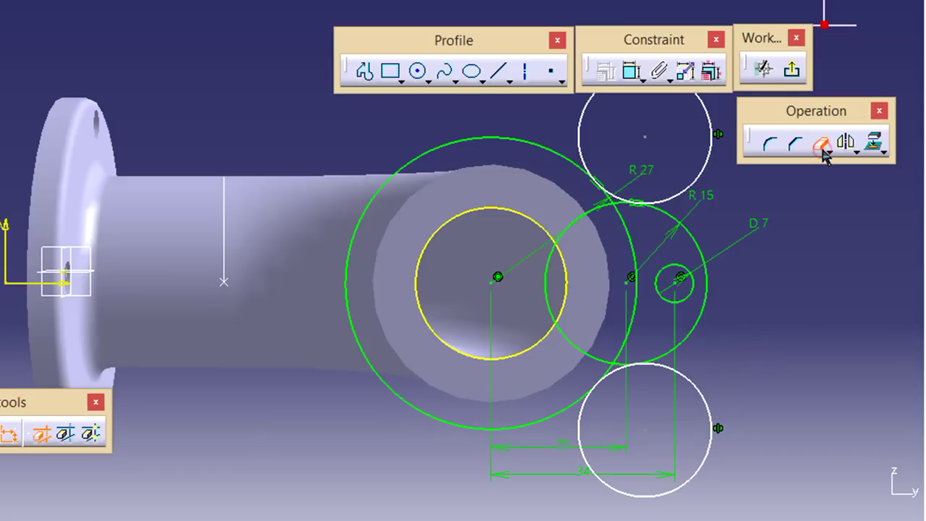
pyautogui.click(705, 154)
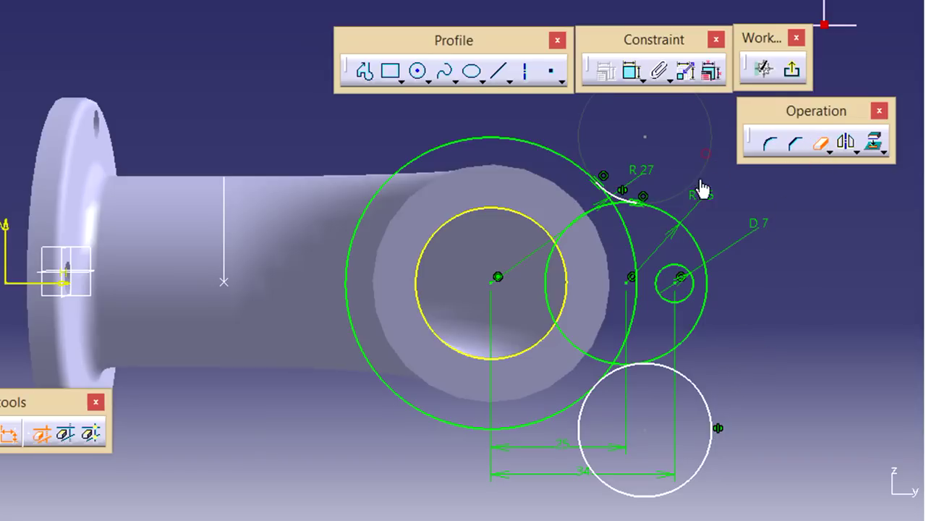
pyautogui.click(700, 393)
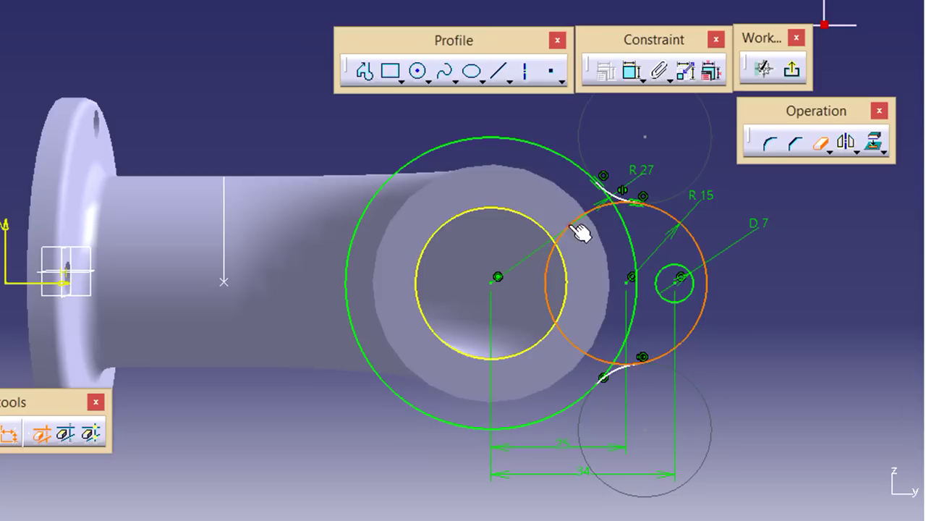
pyautogui.click(548, 277)
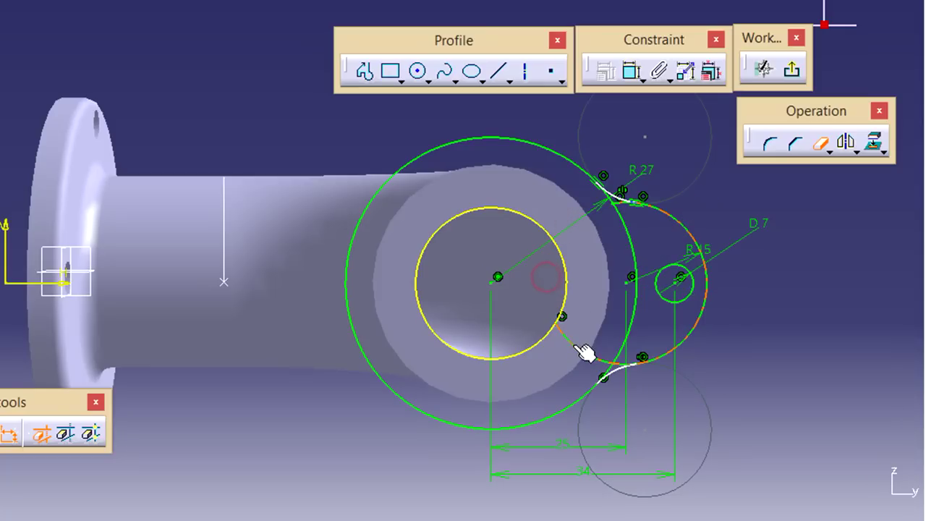
pyautogui.click(574, 345)
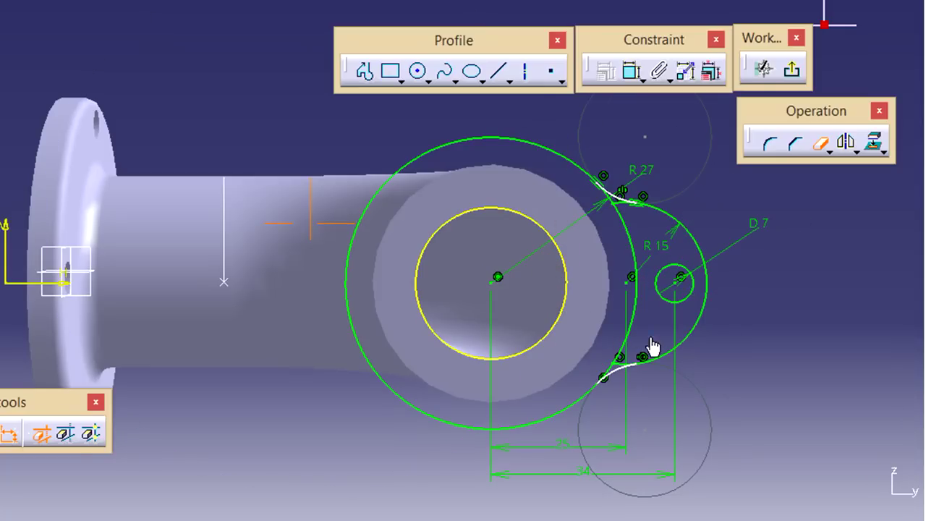
# - Trim the R27 arc between the blends and the sharp corner near the lower blend
pyautogui.scroll(5, 649, 333)
pyautogui.moveTo(820, 349)
pyautogui.mouseDown(button='middle')
pyautogui.moveTo(354, 367)
pyautogui.moveTo(326, 385)
pyautogui.mouseUp(button='middle')
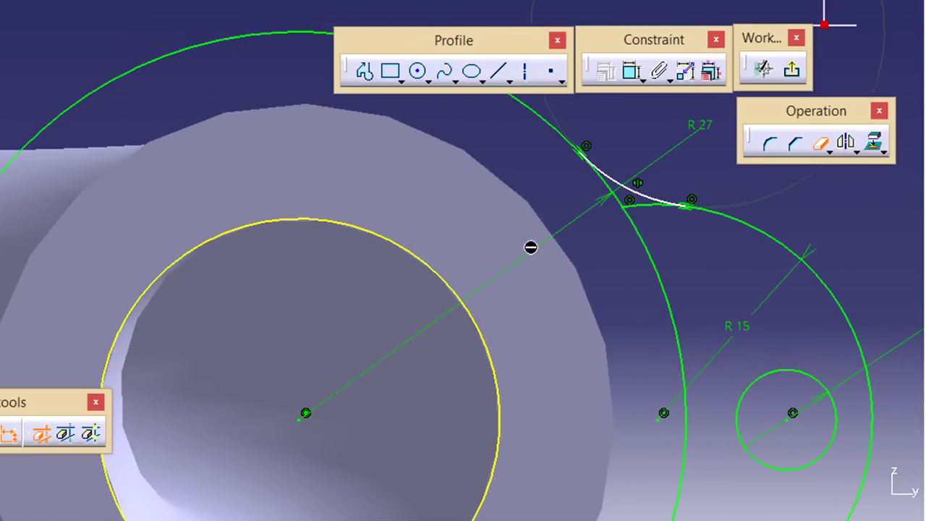
pyautogui.click(626, 208)
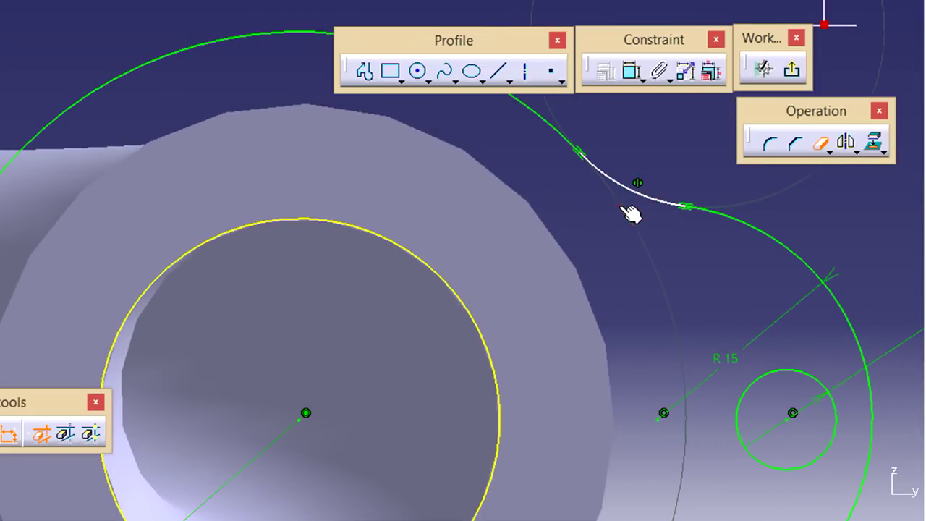
pyautogui.scroll(-3, 673, 314)
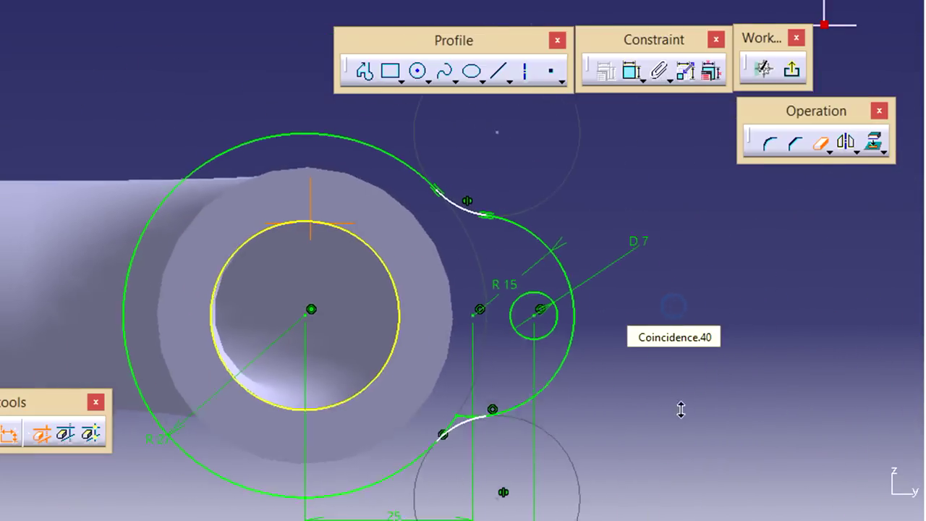
pyautogui.moveTo(551, 417); pyautogui.dragTo(582, 259, button='middle')
pyautogui.moveTo(516, 340); pyautogui.dragTo(482, 207, button='middle')
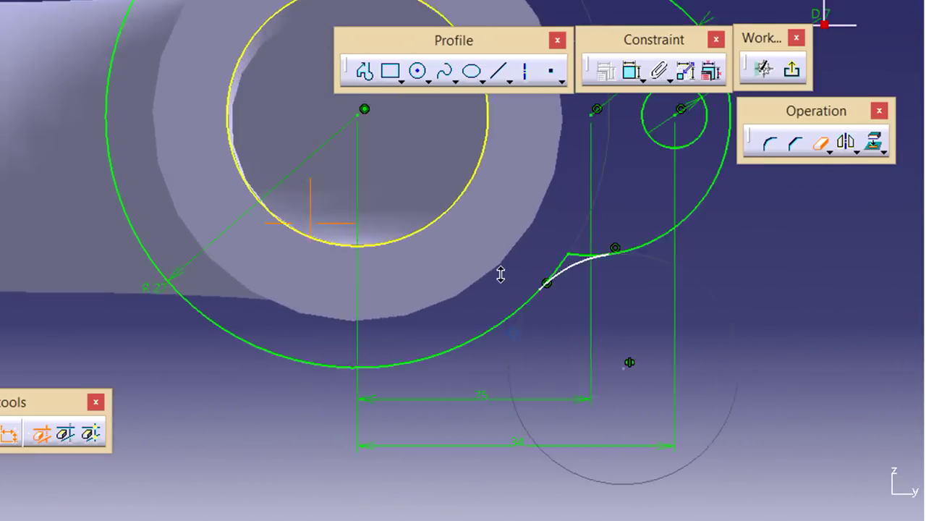
pyautogui.click(801, 281)
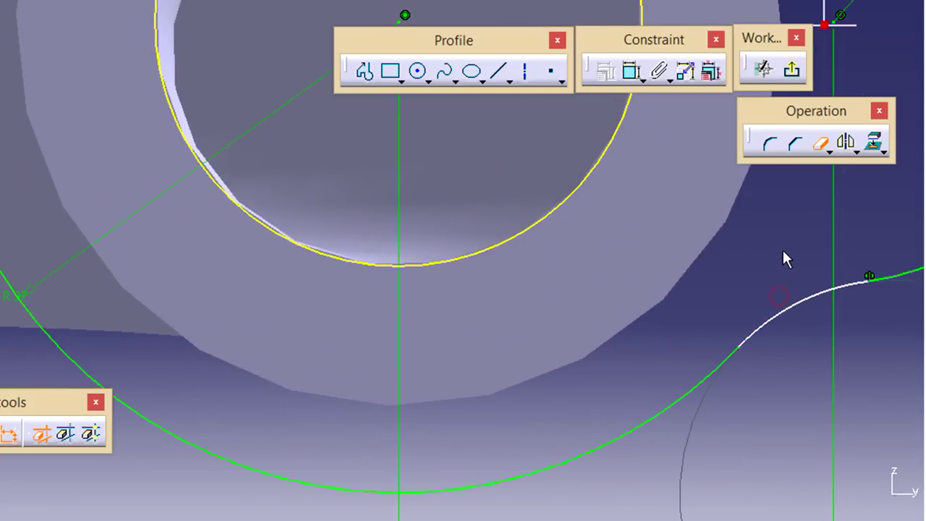
pyautogui.moveTo(783, 256); pyautogui.dragTo(758, 352, button='middle')
pyautogui.moveTo(634, 318); pyautogui.dragTo(839, 469, button='middle')
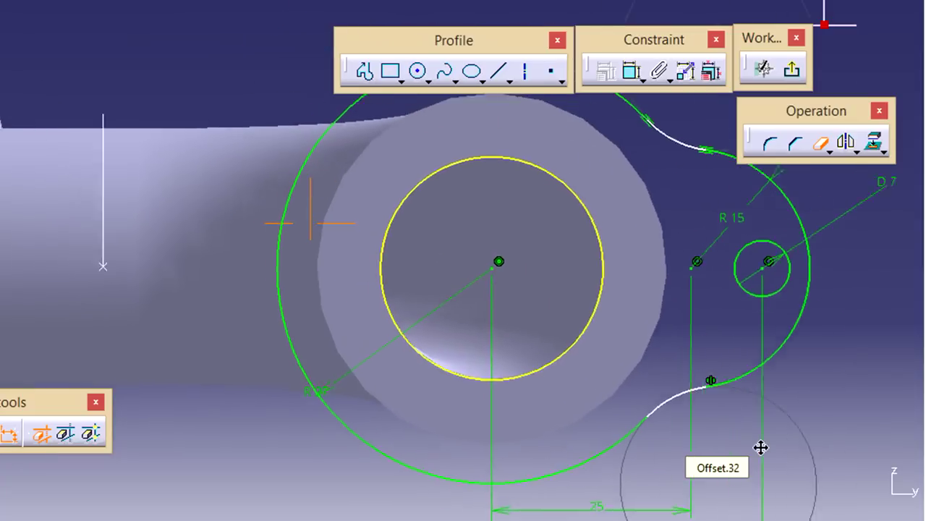
pyautogui.moveTo(723, 354); pyautogui.dragTo(762, 355, button='middle')
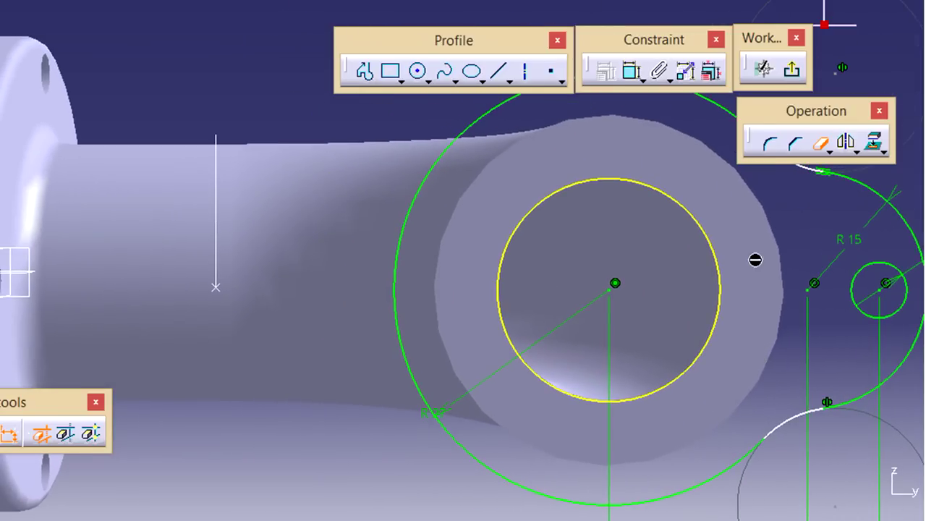
pyautogui.click(820, 147)
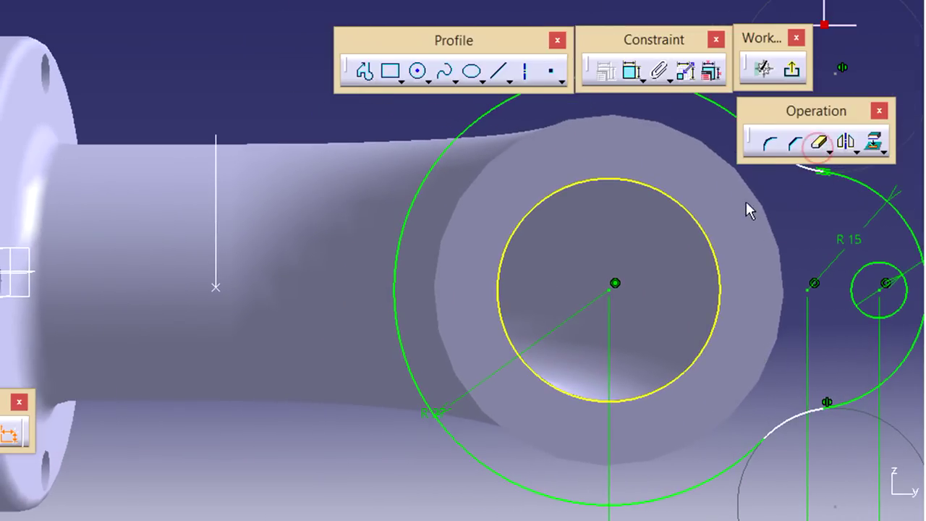
# - Draw a vertical axis upward from the pipe centre
pyautogui.click(525, 73)
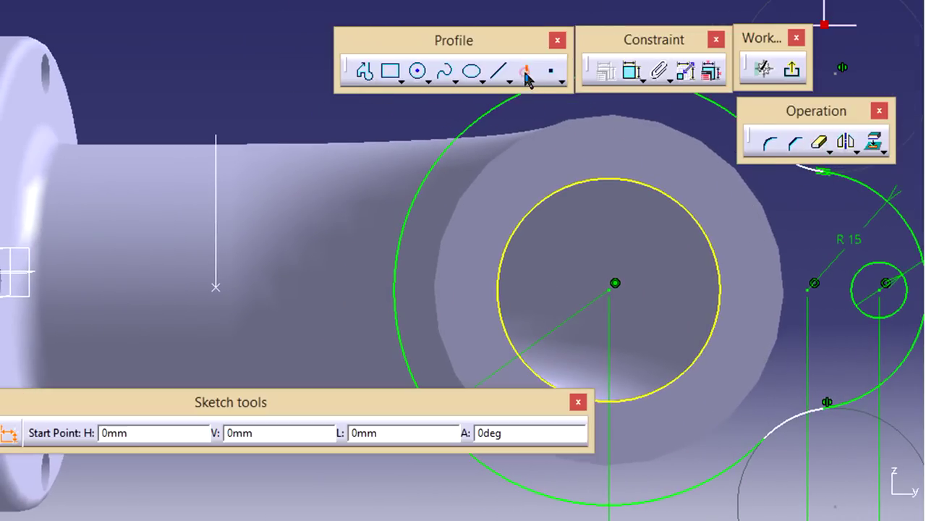
pyautogui.click(616, 286)
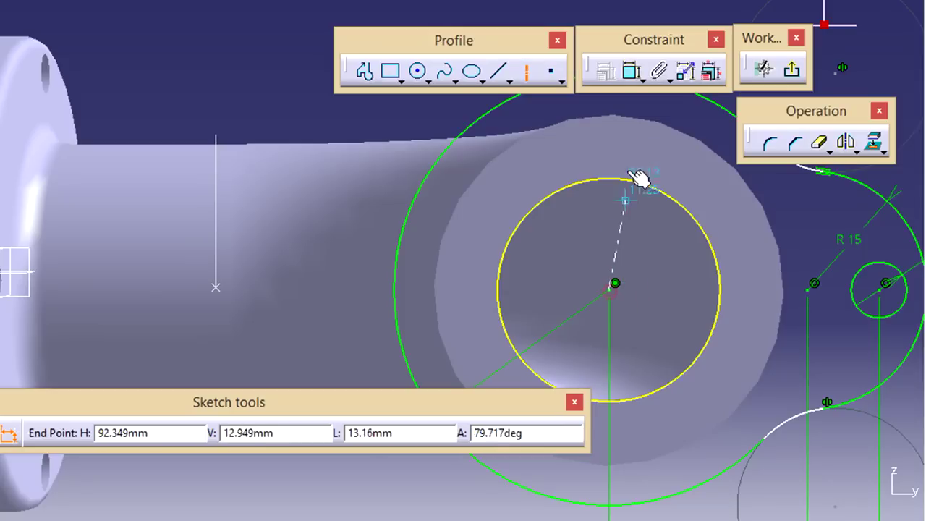
pyautogui.click(611, 135)
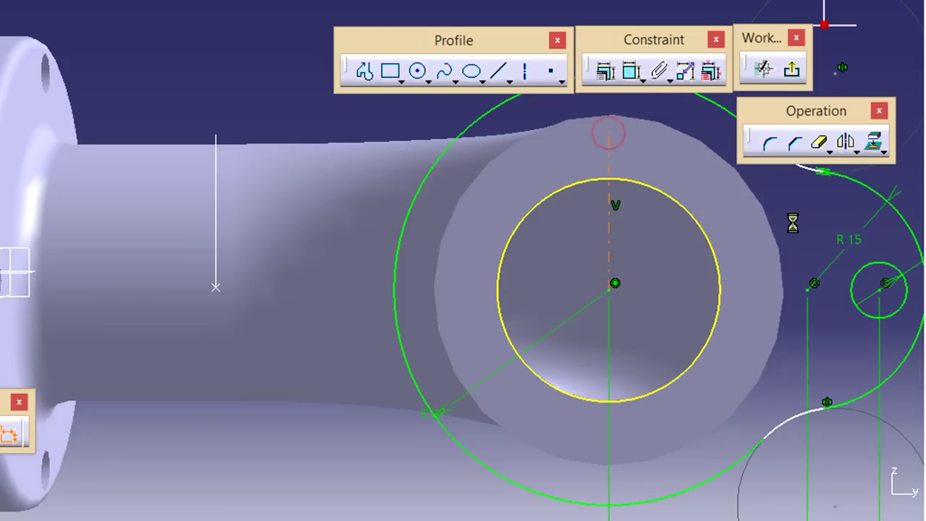
pyautogui.moveTo(789, 221); pyautogui.dragTo(791, 290, button='middle')
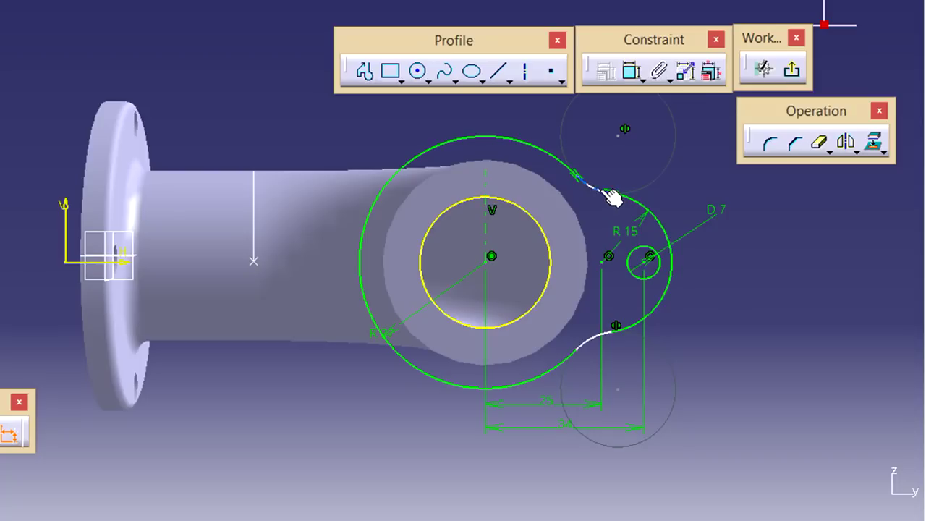
# - Mirror the right lug's blend arcs, lug arc and D 7 hole across the axis, then trim the inner circle arc
pyautogui.click(599, 192)
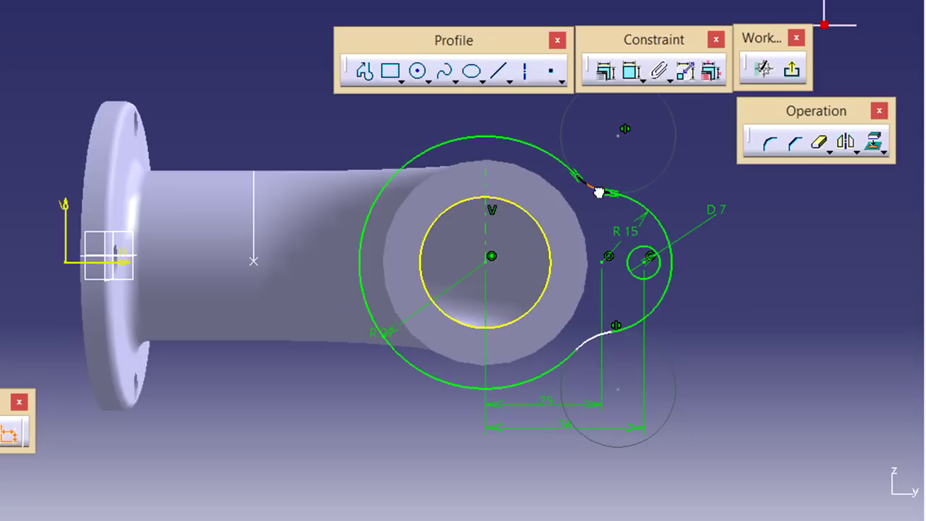
pyautogui.keyDown('ctrl'); pyautogui.click(662, 223); pyautogui.keyUp('ctrl')
pyautogui.keyDown('ctrl'); pyautogui.click(599, 339); pyautogui.keyUp('ctrl')
pyautogui.keyDown('ctrl'); pyautogui.click(653, 273); pyautogui.keyUp('ctrl')
pyautogui.click(847, 143)
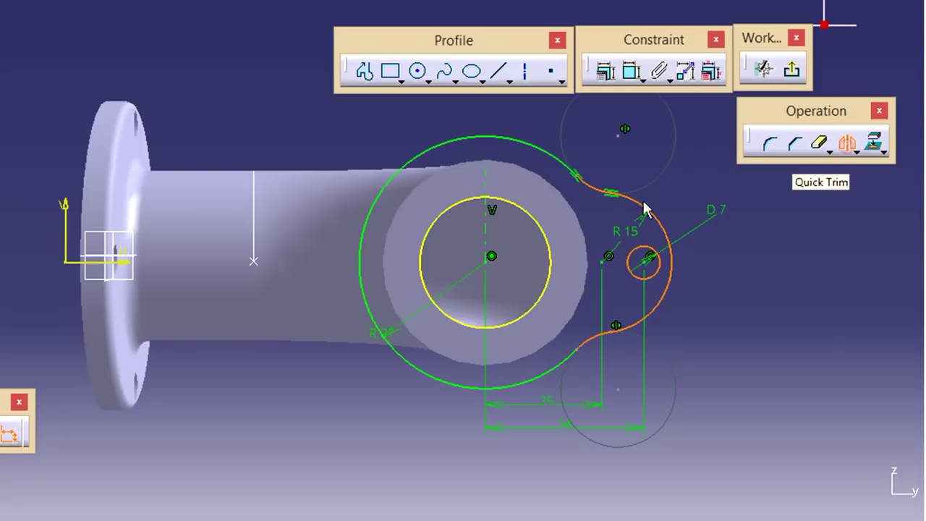
pyautogui.click(489, 230)
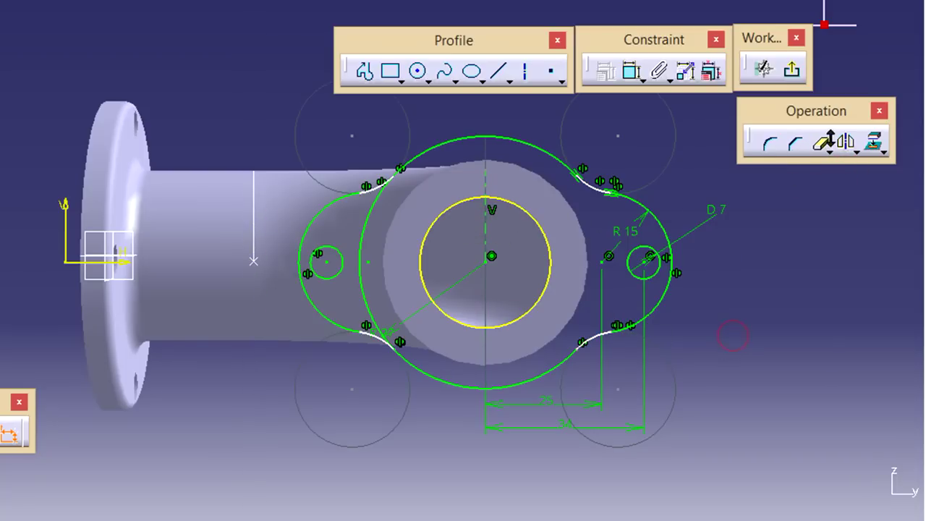
pyautogui.click(821, 144)
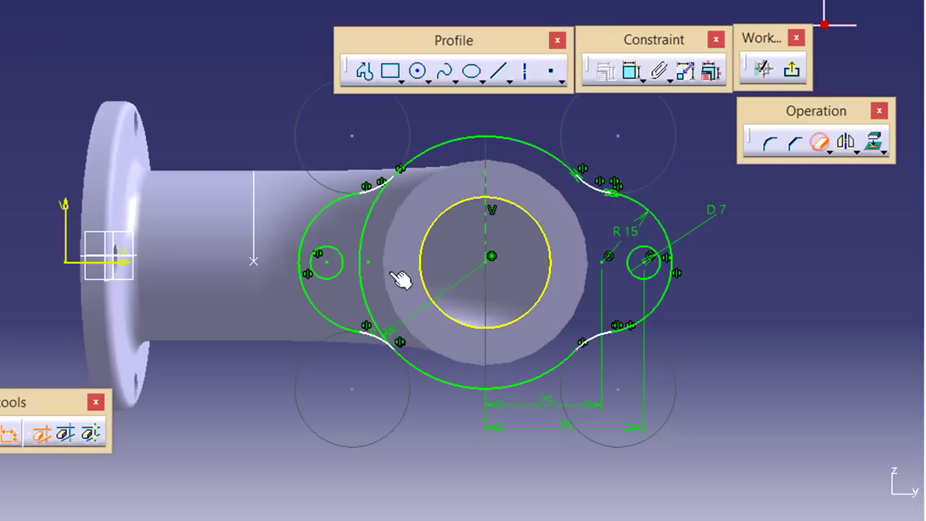
pyautogui.click(369, 236)
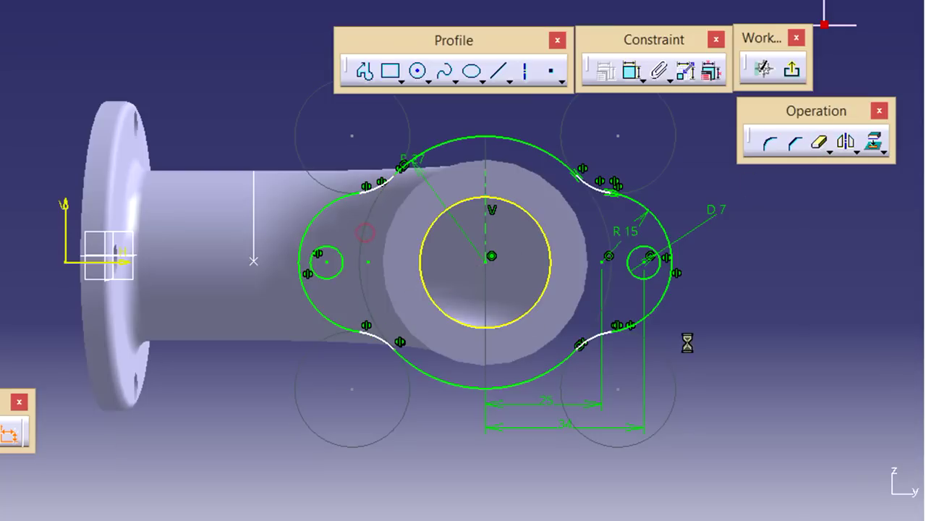
# - Pad Sketch.5 to a 7 mm length, turning the two-lug outline into a solid flange
pyautogui.moveTo(744, 268); pyautogui.dragTo(699, 385, button='middle')
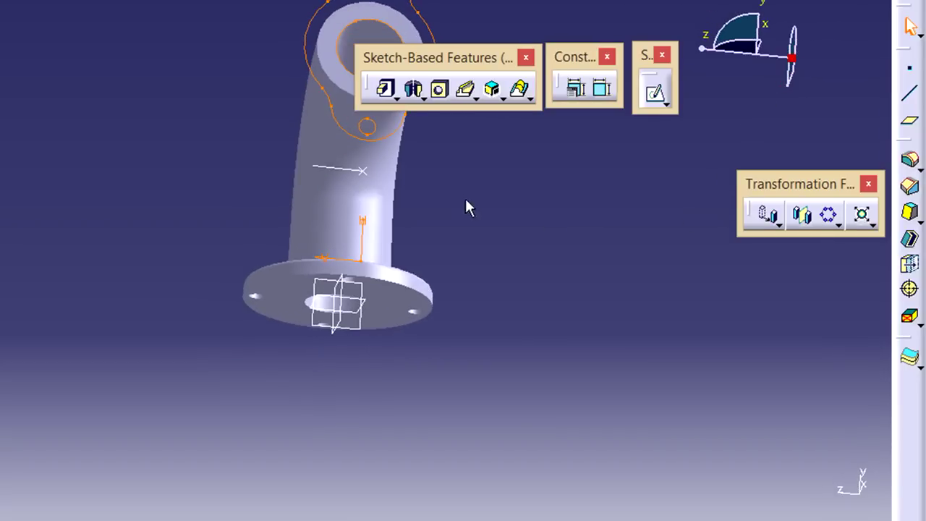
pyautogui.moveTo(466, 207)
pyautogui.mouseDown(button='middle')
pyautogui.moveTo(561, 387)
pyautogui.moveTo(676, 467)
pyautogui.moveTo(395, 331)
pyautogui.moveTo(685, 386)
pyautogui.mouseUp(button='middle')
pyautogui.moveTo(423, 350); pyautogui.dragTo(600, 382, button='middle')
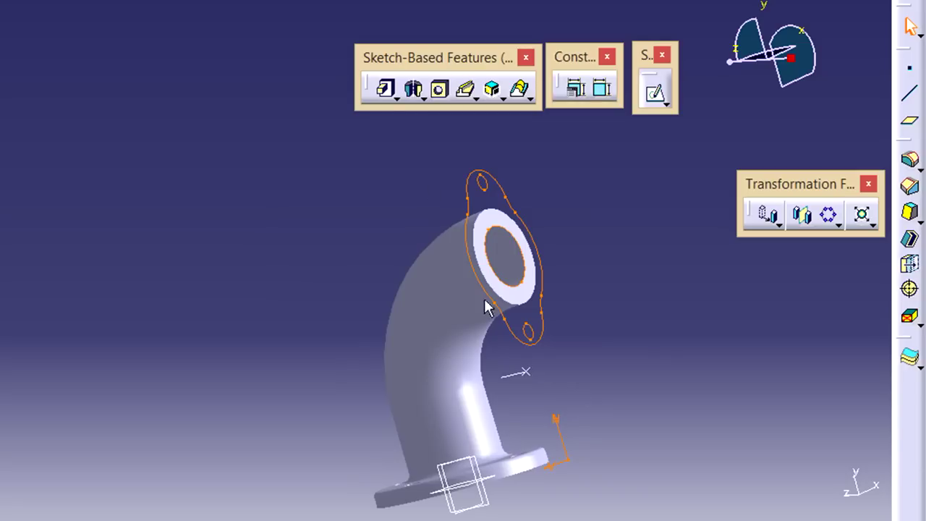
pyautogui.click(384, 96)
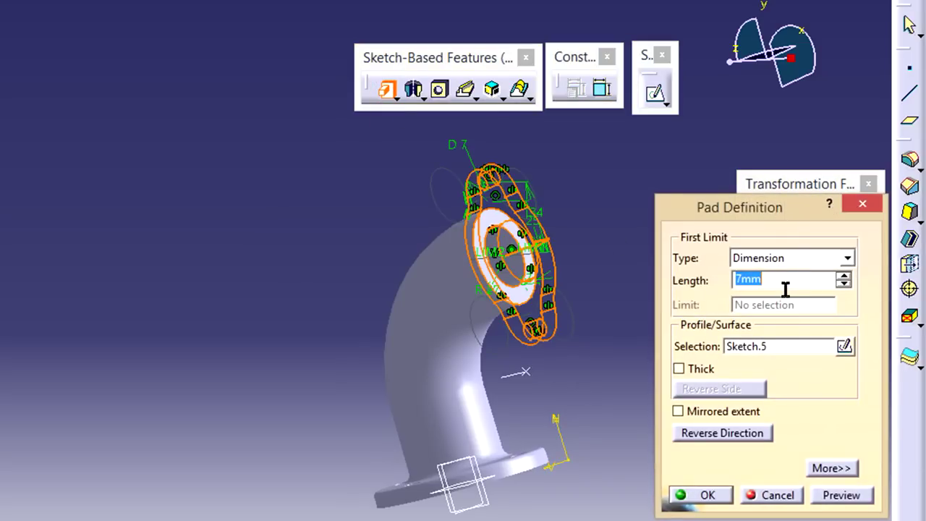
pyautogui.click(839, 496)
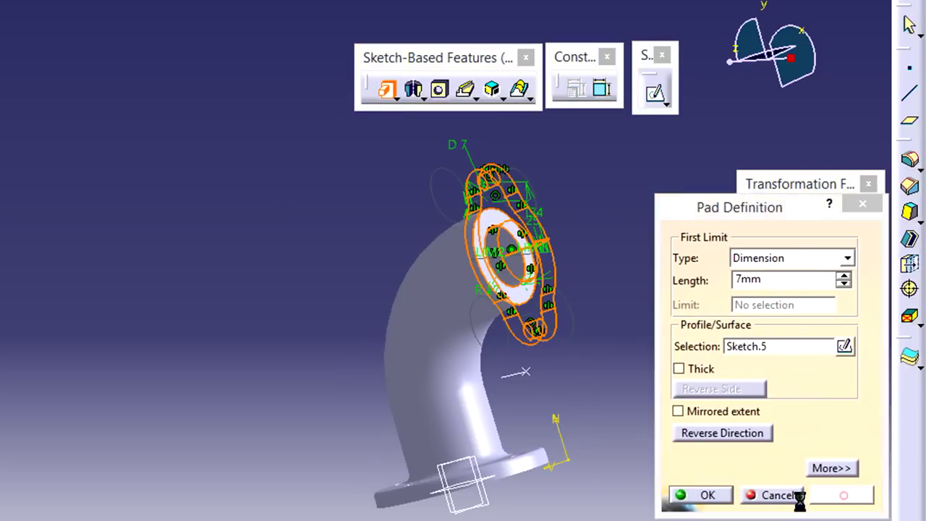
pyautogui.click(705, 496)
pyautogui.moveTo(593, 391)
pyautogui.mouseDown(button='middle')
pyautogui.moveTo(600, 383)
pyautogui.moveTo(355, 299)
pyautogui.moveTo(374, 113)
pyautogui.moveTo(44, 249)
pyautogui.moveTo(21, 447)
pyautogui.mouseUp(button='middle')
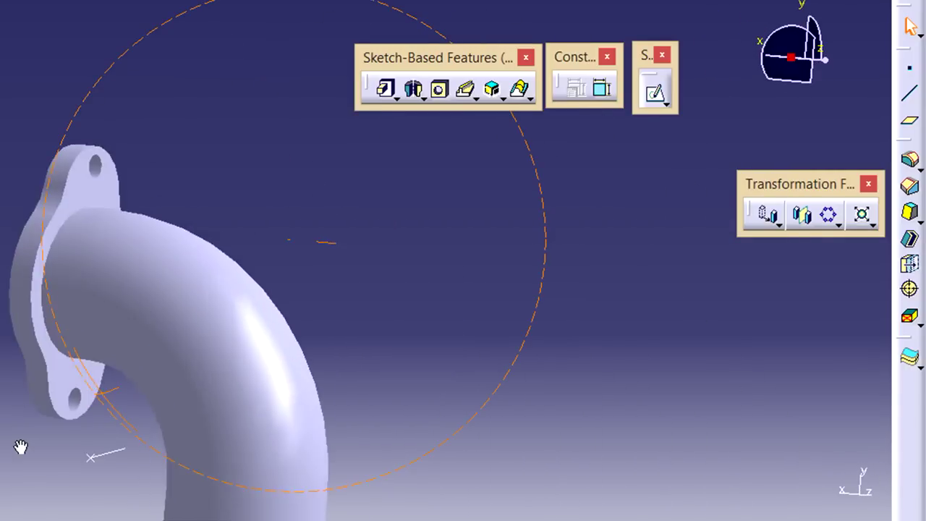
pyautogui.moveTo(82, 439)
pyautogui.mouseDown(button='middle')
pyautogui.moveTo(337, 432)
pyautogui.moveTo(281, 392)
pyautogui.moveTo(386, 372)
pyautogui.moveTo(366, 372)
pyautogui.mouseUp(button='middle')
pyautogui.moveTo(585, 201); pyautogui.dragTo(708, 279, button='middle')
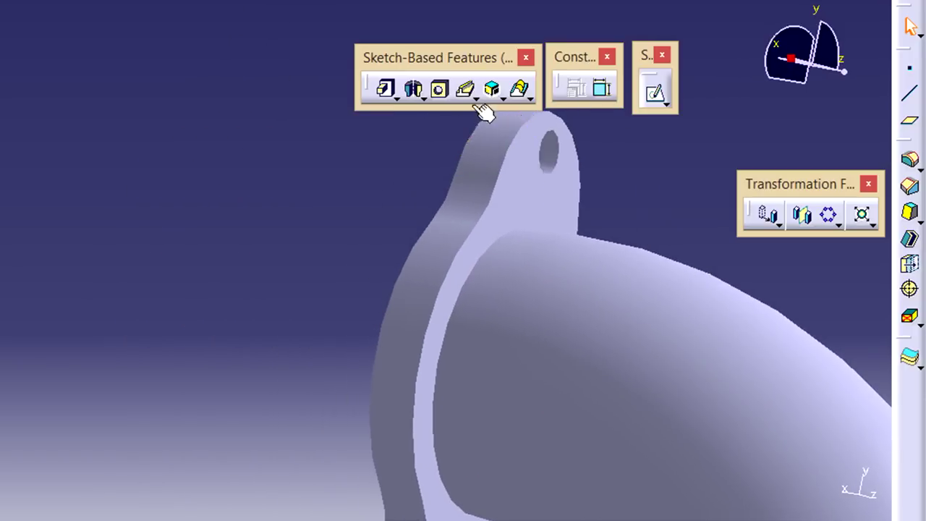
# - Add a 4 mm edge fillet where the flange meets the pipe
pyautogui.click(910, 162)
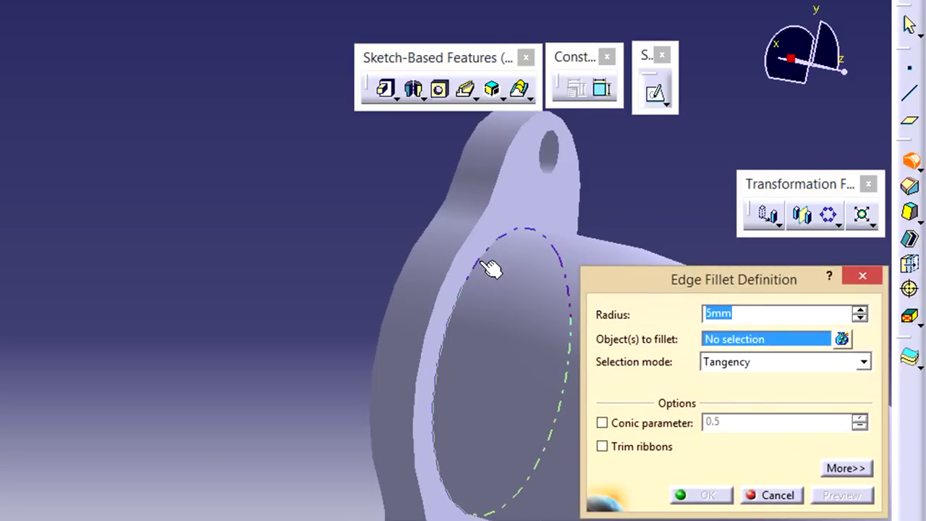
pyautogui.click(490, 266)
pyautogui.write('4')
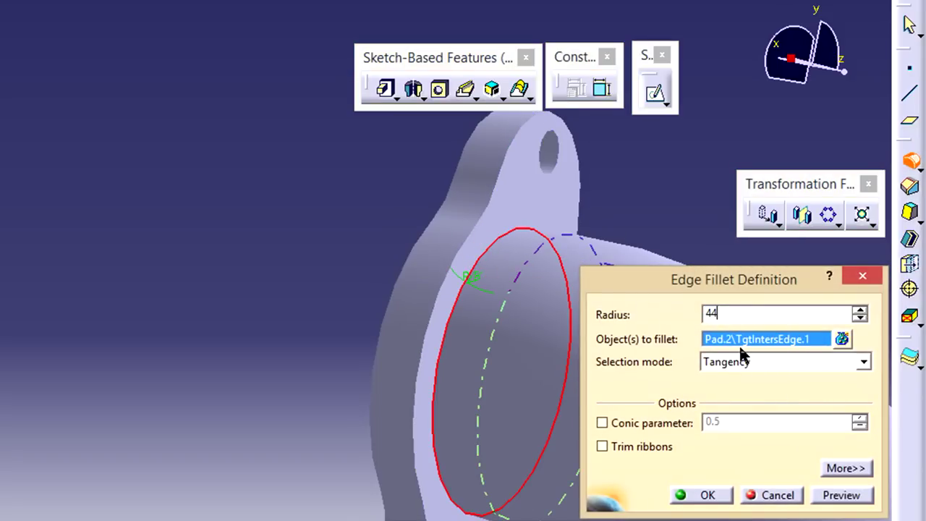
pyautogui.click(825, 495)
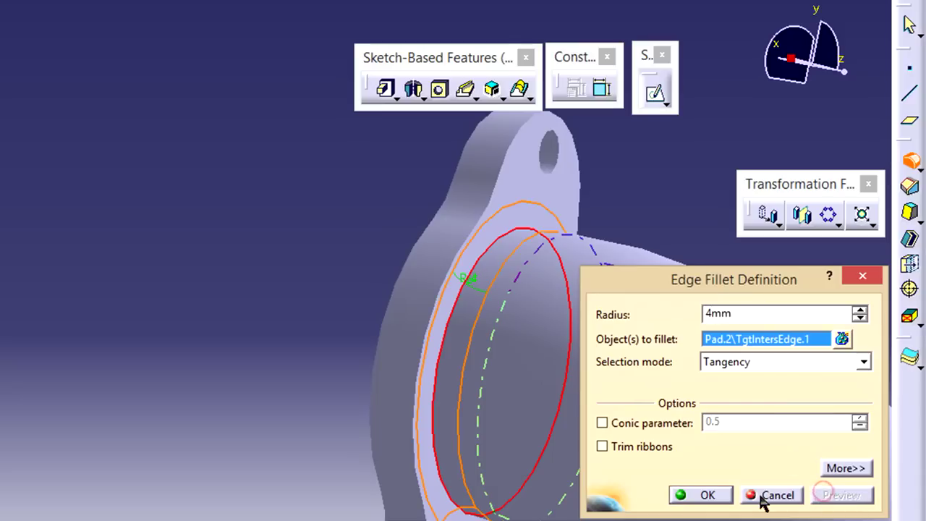
pyautogui.click(713, 496)
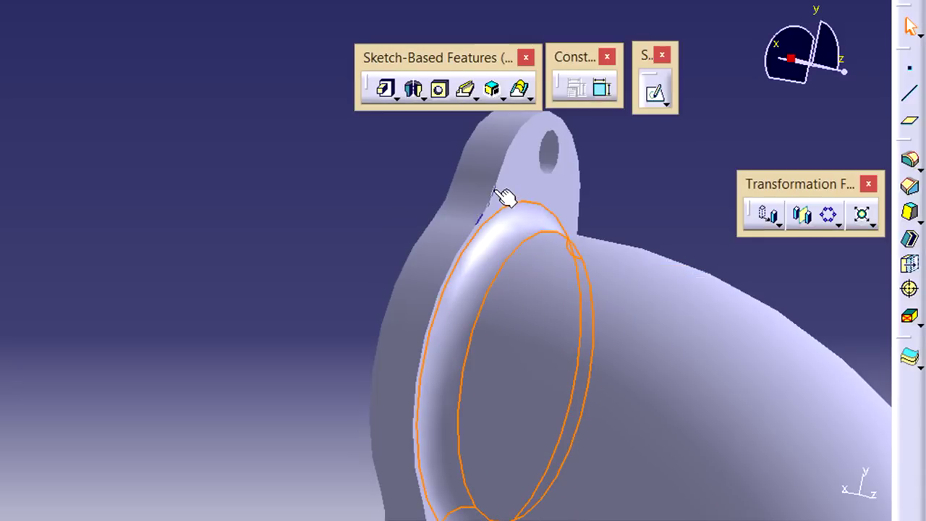
# - Round the flange's outer edge with a 2 mm edge fillet
pyautogui.click(909, 159)
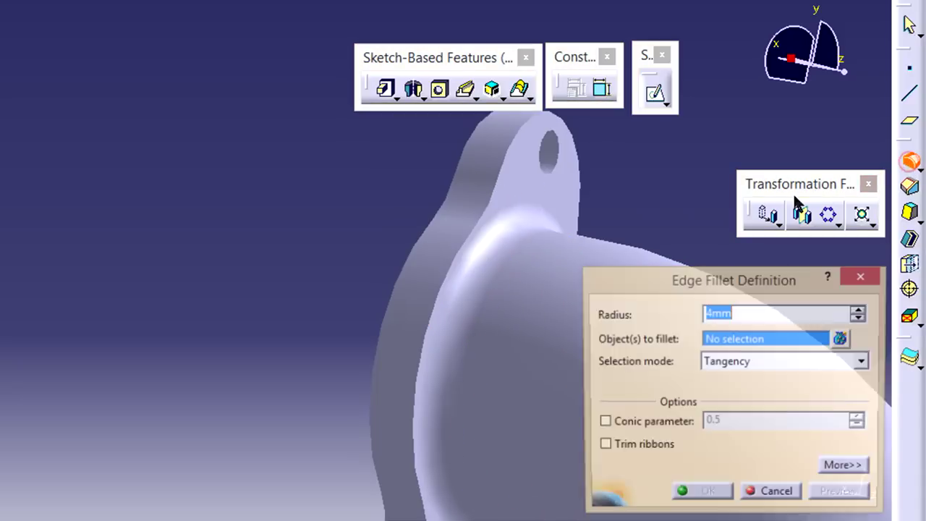
pyautogui.click(463, 268)
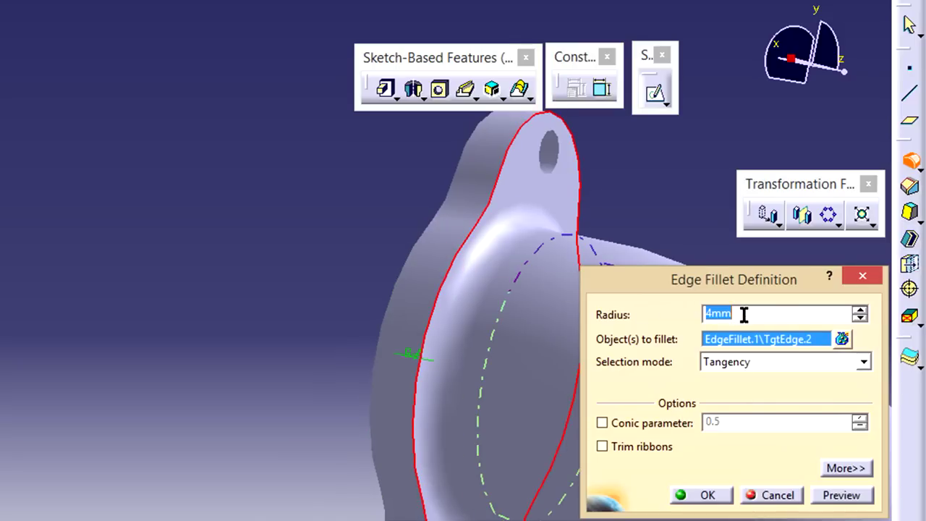
pyautogui.write('2')
pyautogui.click(826, 496)
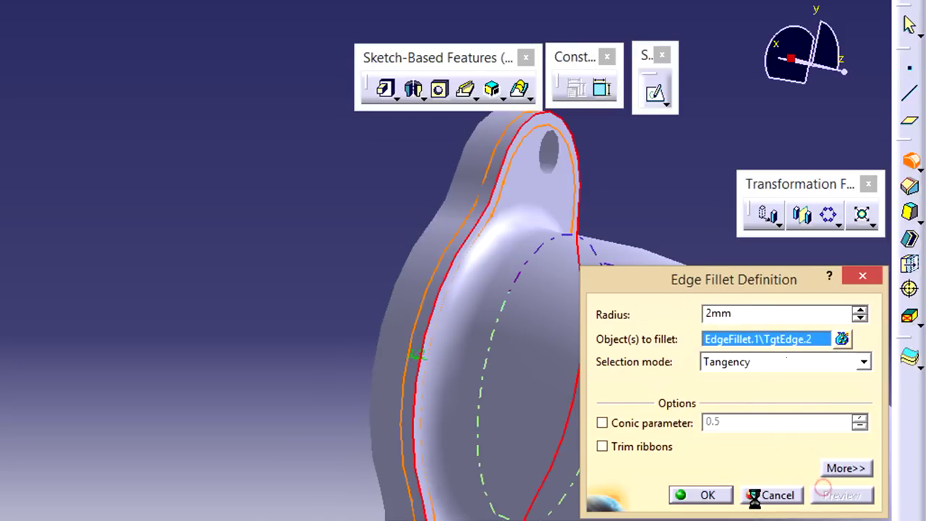
pyautogui.click(705, 497)
pyautogui.moveTo(597, 350); pyautogui.dragTo(557, 398, button='middle')
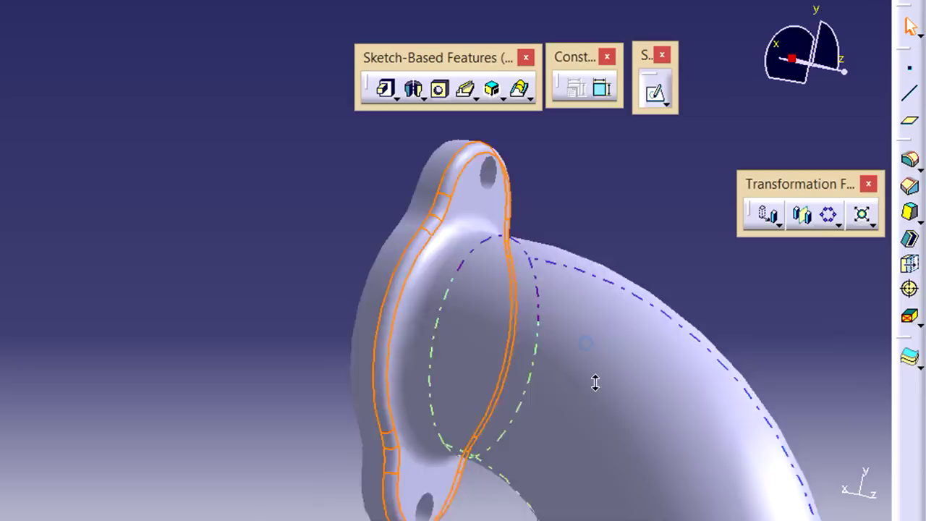
pyautogui.click(559, 394)
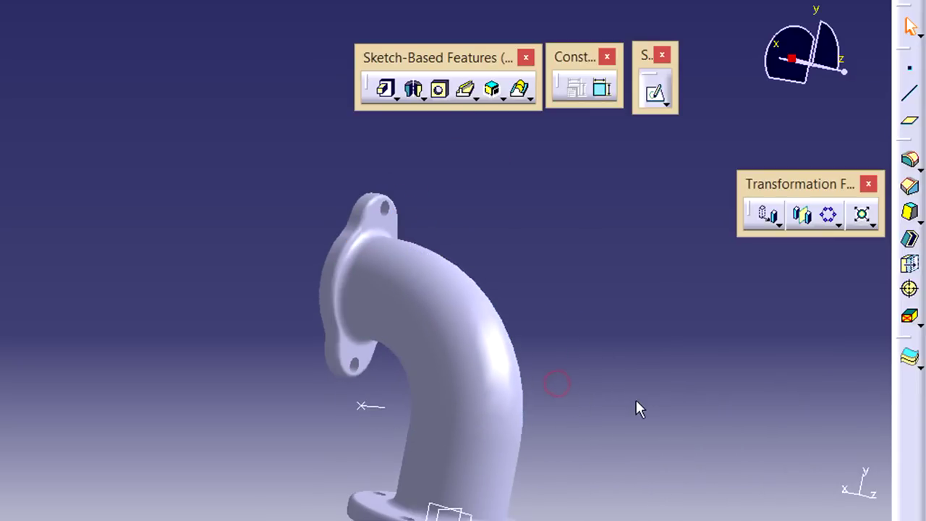
pyautogui.moveTo(638, 400)
pyautogui.mouseDown(button='middle')
pyautogui.moveTo(55, 339)
pyautogui.moveTo(290, 357)
pyautogui.moveTo(407, 393)
pyautogui.moveTo(300, 207)
pyautogui.moveTo(311, 291)
pyautogui.mouseUp(button='middle')
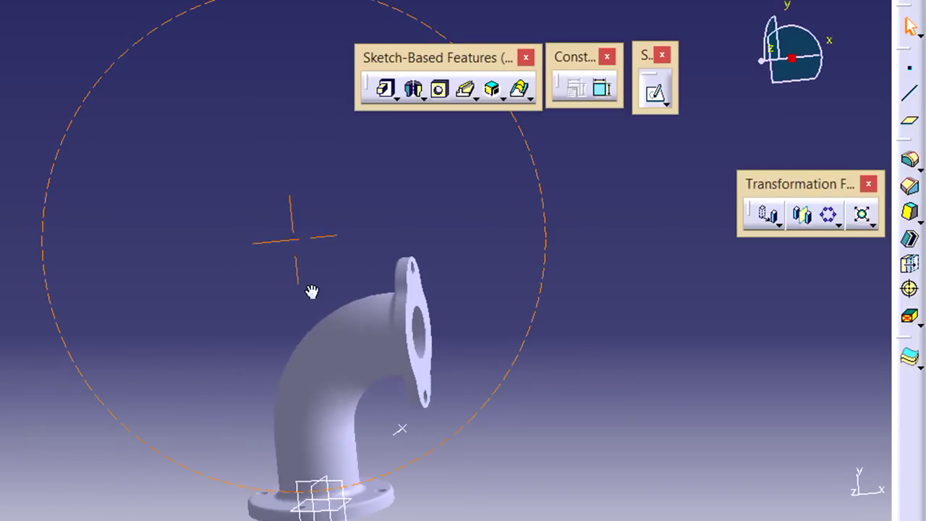
pyautogui.moveTo(481, 374)
pyautogui.mouseDown(button='middle')
pyautogui.moveTo(459, 347)
pyautogui.moveTo(455, 319)
pyautogui.moveTo(541, 393)
pyautogui.moveTo(506, 335)
pyautogui.moveTo(441, 317)
pyautogui.moveTo(382, 329)
pyautogui.mouseUp(button='middle')
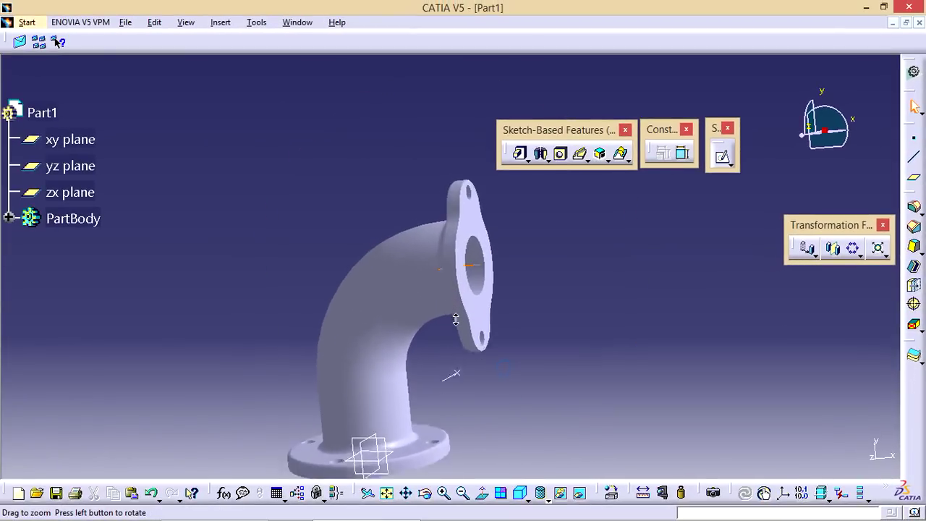
pyautogui.moveTo(453, 330)
pyautogui.mouseDown(button='middle')
pyautogui.moveTo(431, 355)
pyautogui.moveTo(421, 338)
pyautogui.moveTo(408, 351)
pyautogui.mouseUp(button='middle')
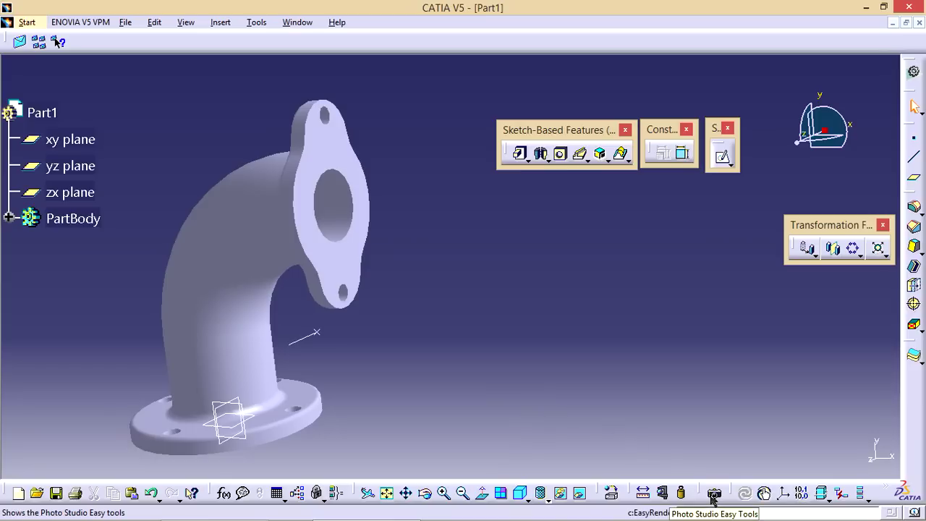
# - Render a shaded Photo Studio image of the elbow and bring up Save rendered image
pyautogui.click(712, 494)
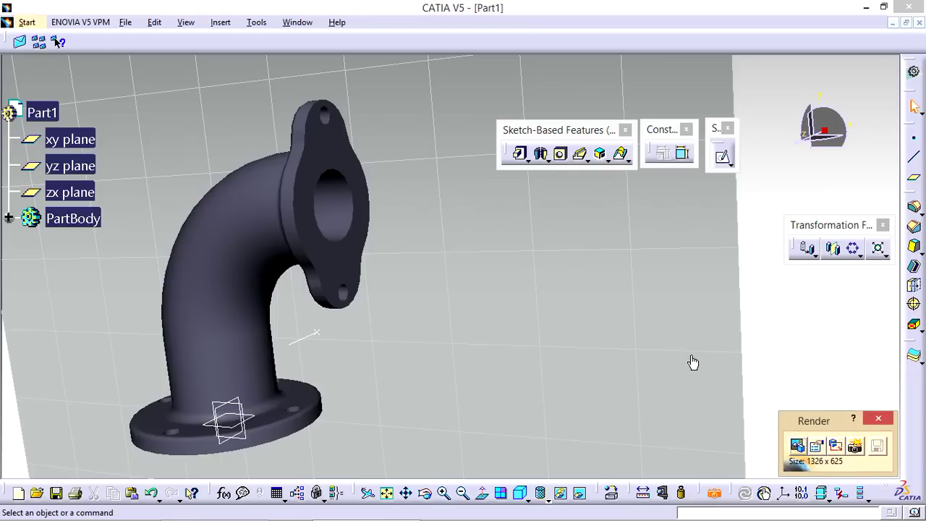
pyautogui.moveTo(572, 353)
pyautogui.mouseDown(button='middle')
pyautogui.moveTo(562, 355)
pyautogui.moveTo(520, 284)
pyautogui.moveTo(548, 258)
pyautogui.mouseUp(button='middle')
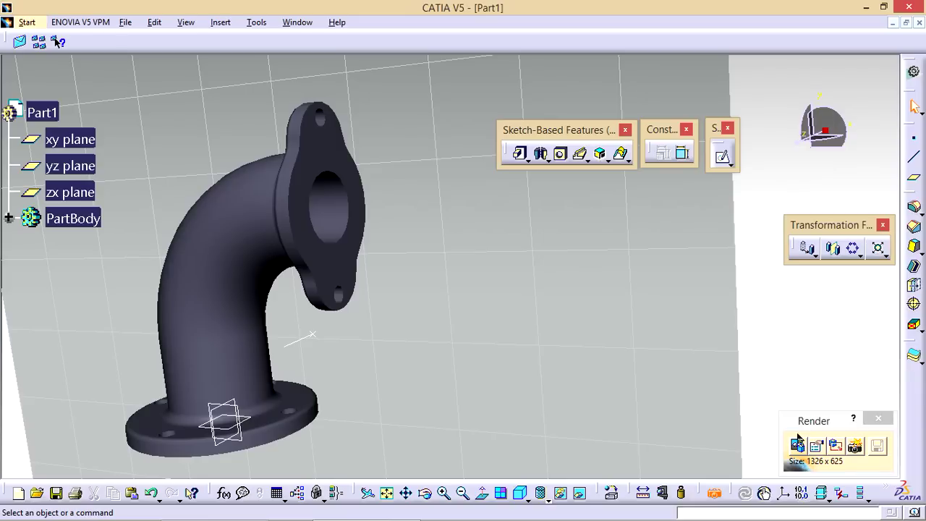
pyautogui.click(855, 447)
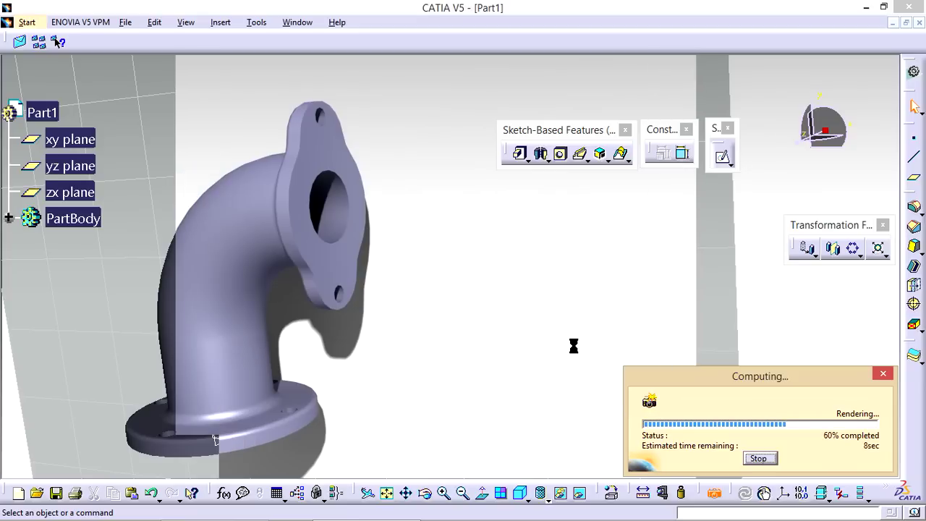
pyautogui.click(387, 492)
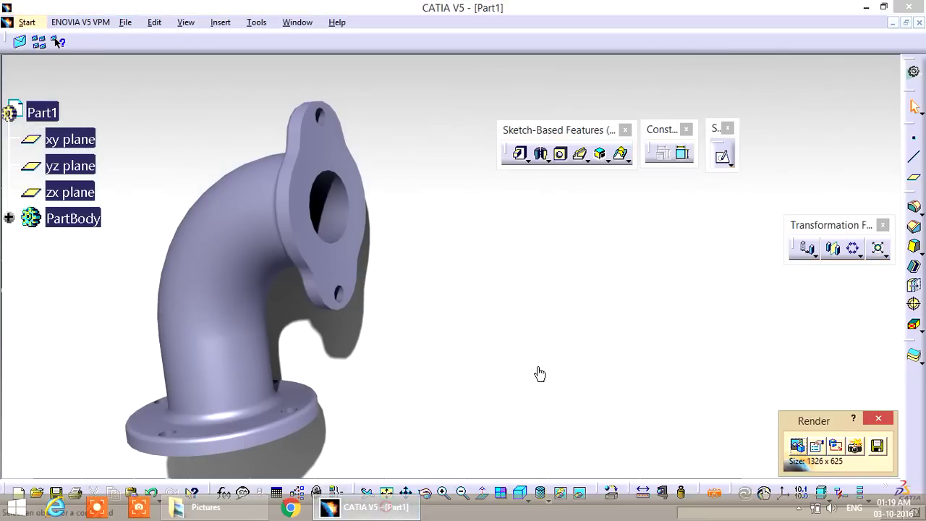
pyautogui.click(878, 447)
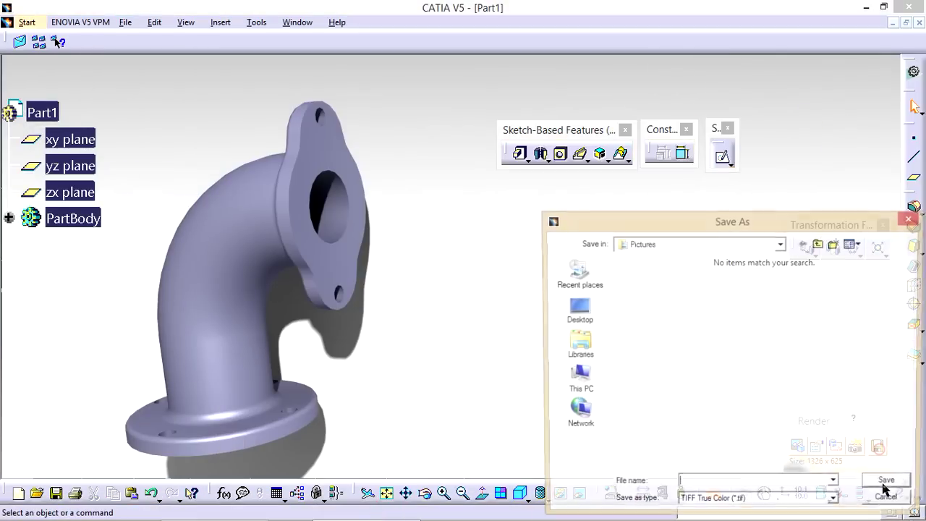
# - Save the render as Elbow in Libraries > Pictures using JPEG High Quality (*.jpg)
pyautogui.click(578, 358)
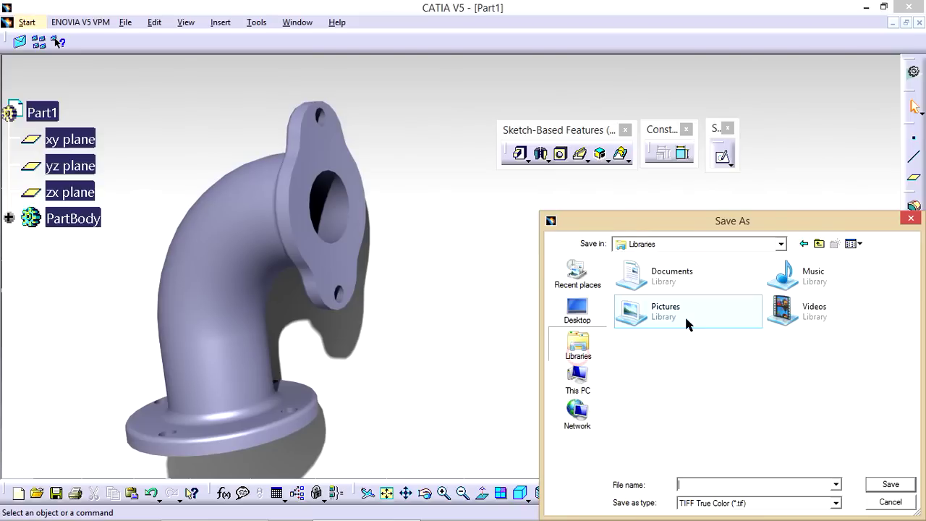
pyautogui.doubleClick(706, 319)
pyautogui.write('Elbow')
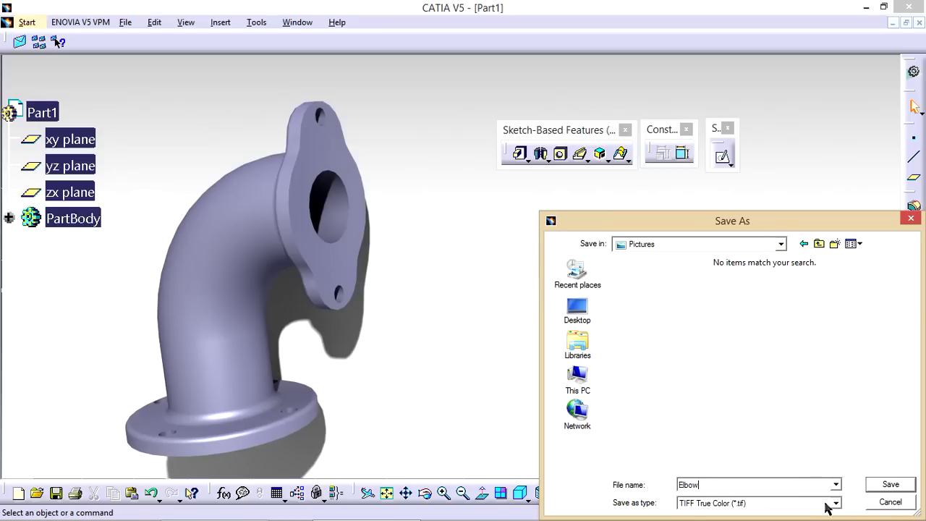
pyautogui.click(827, 503)
pyautogui.click(763, 456)
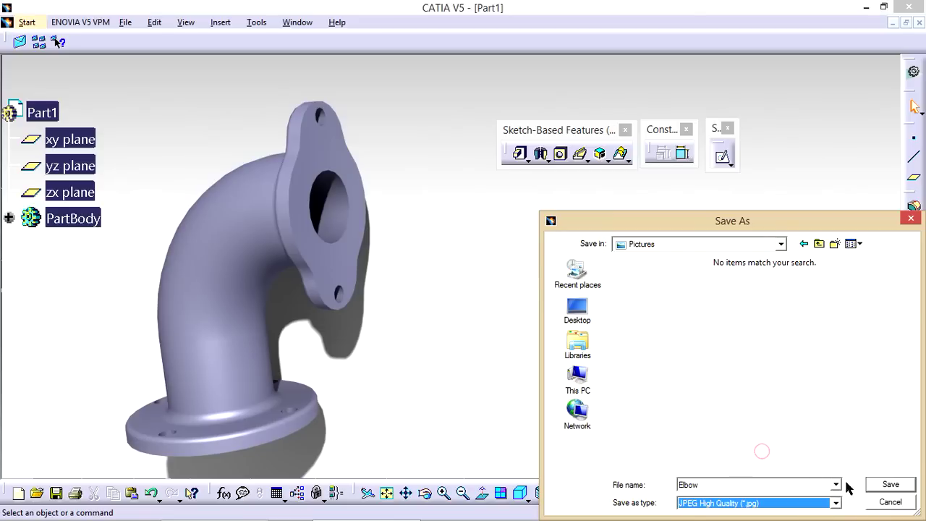
pyautogui.click(888, 485)
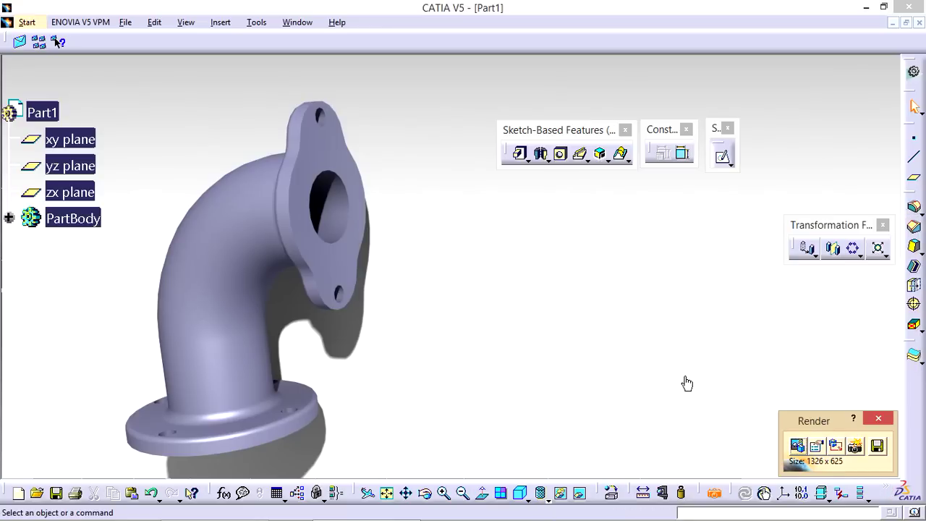
pyautogui.moveTo(463, 515)
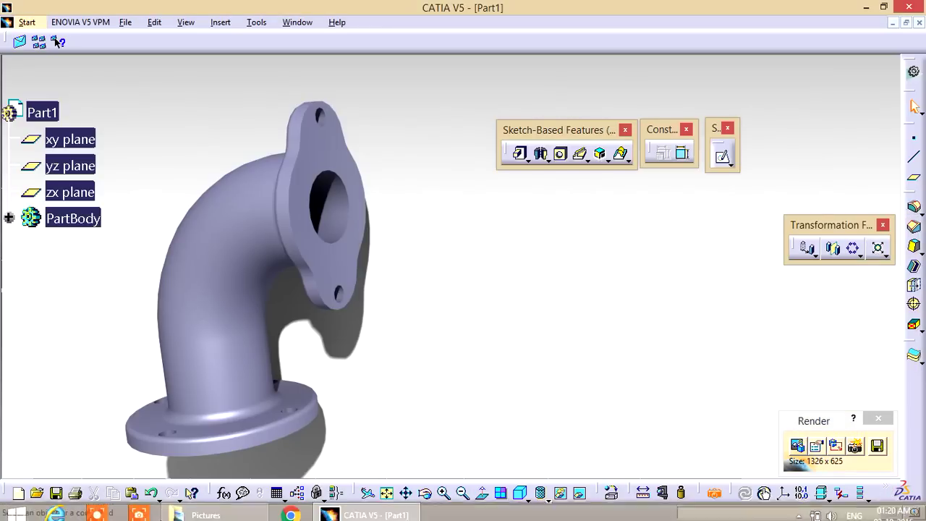
# - Open the Elbow JPEG from the Pictures folder in the photo viewer
pyautogui.click(197, 510)
pyautogui.click(153, 123)
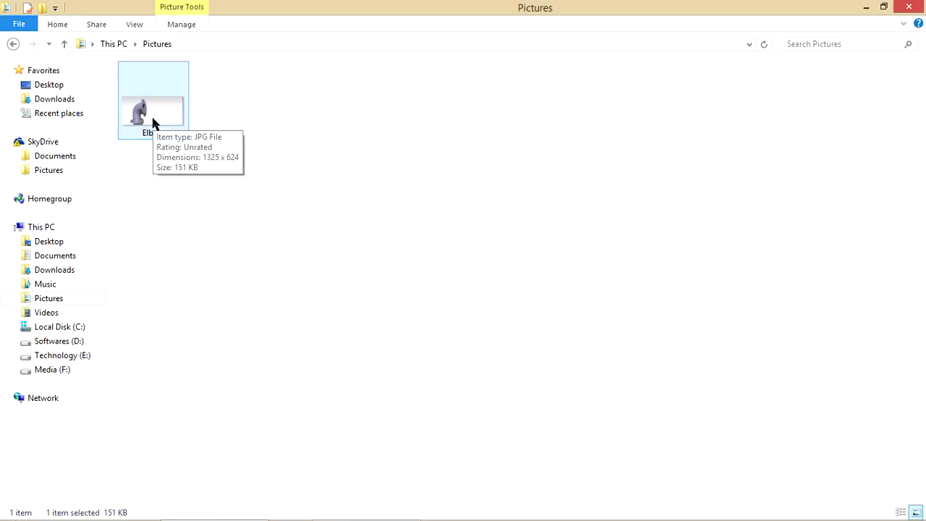
pyautogui.doubleClick(152, 123)
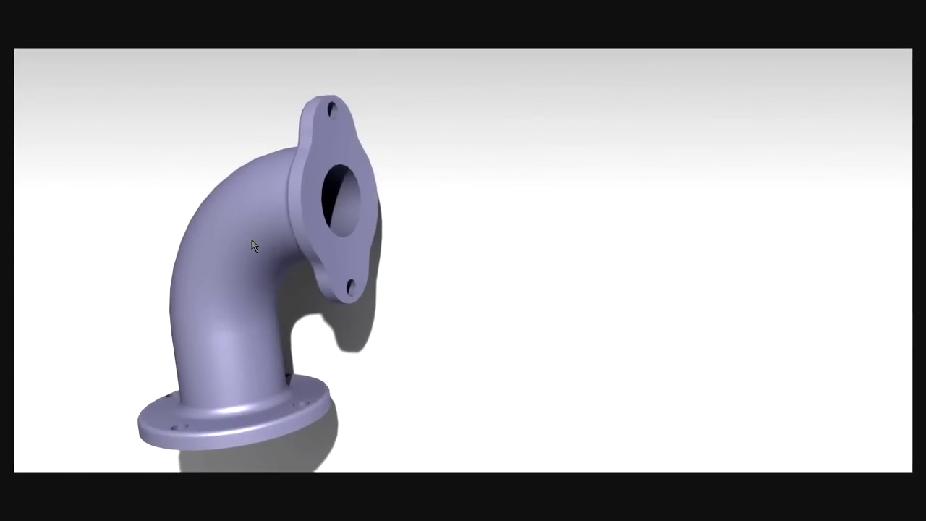